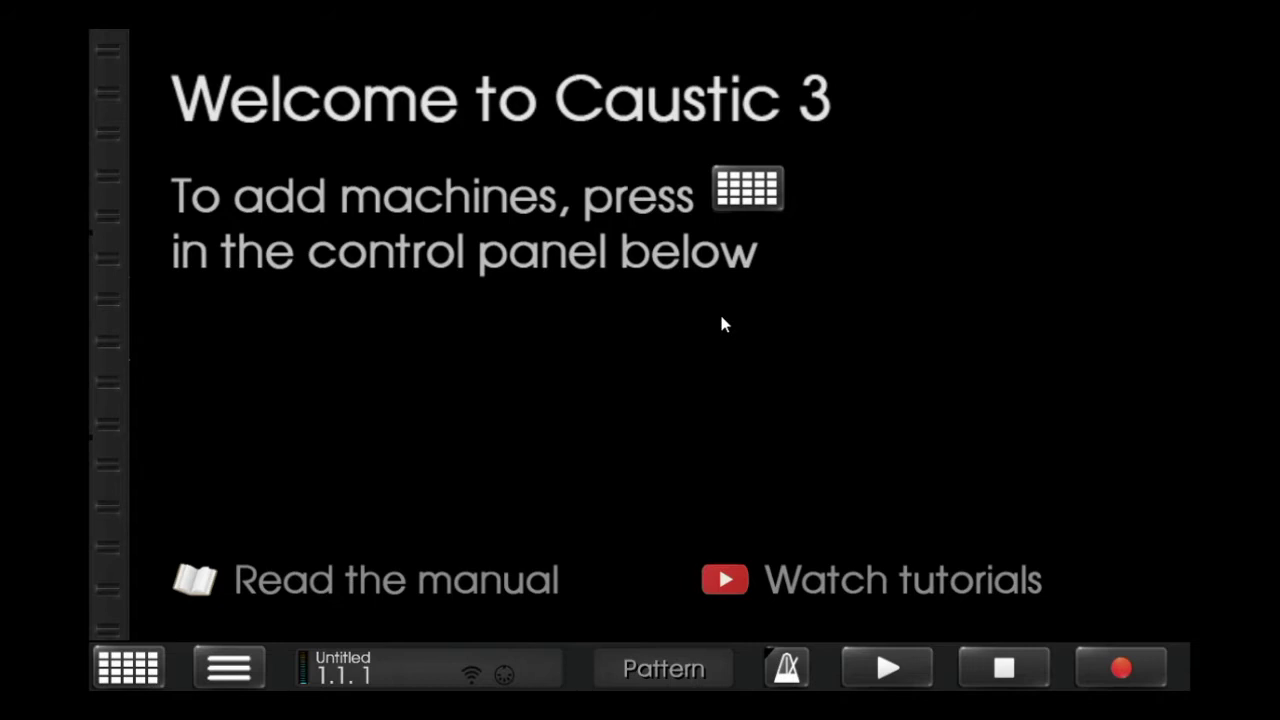
Add a PCMSynth machine to an empty slot in the rack
{"action": "left_click", "coordinate": [110, 657]}
{"action": "left_click", "coordinate": [240, 360]}
{"action": "left_click", "coordinate": [520, 175]}
{"action": "left_click", "coordinate": [282, 265]}
{"action": "left_click", "coordinate": [305, 297]}
{"action": "left_click", "coordinate": [309, 304]}
{"action": "left_click", "coordinate": [183, 60]}
{"action": "left_click", "coordinate": [228, 157]}
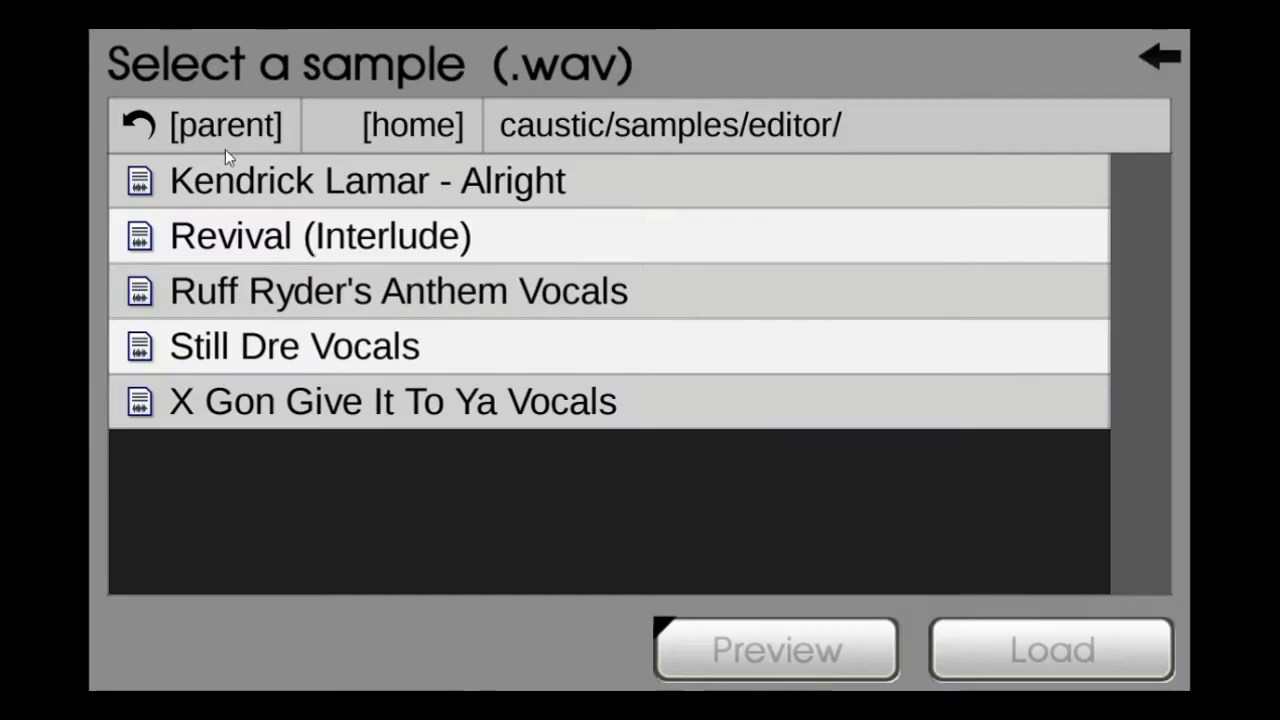
{"action": "left_click", "coordinate": [318, 240]}
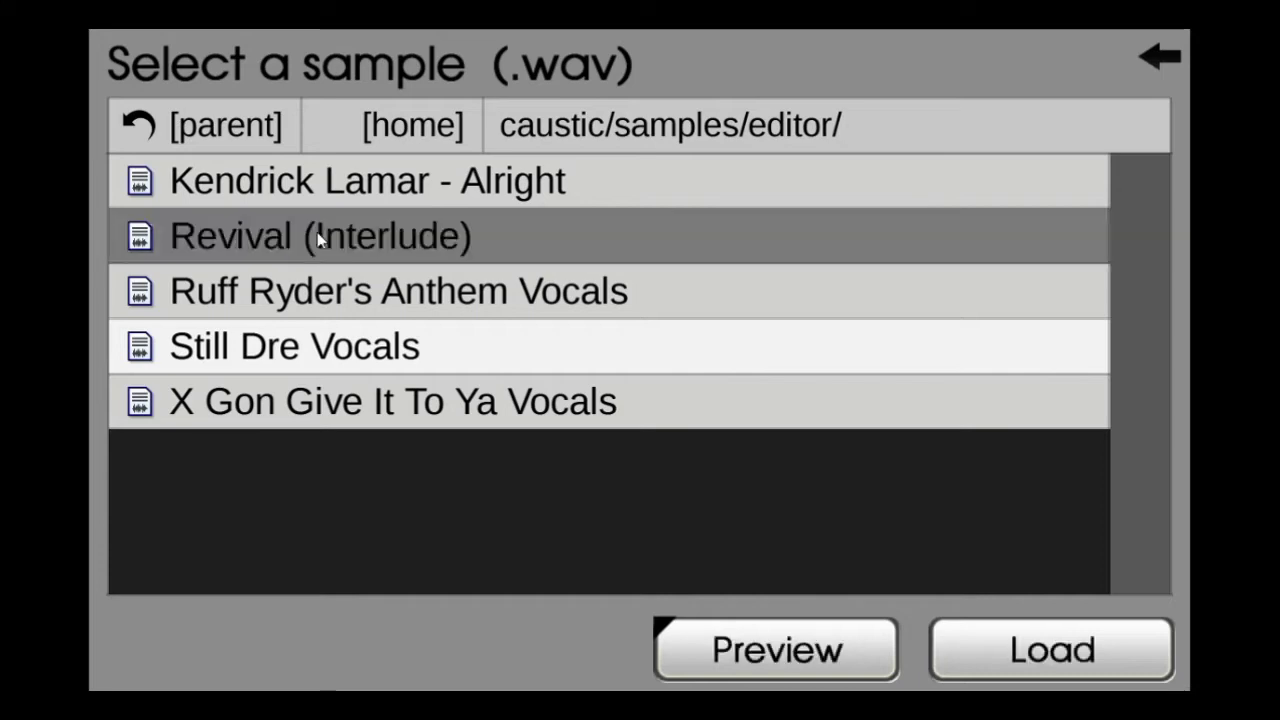
{"action": "left_click", "coordinate": [318, 240]}
{"action": "left_click", "coordinate": [1154, 64]}
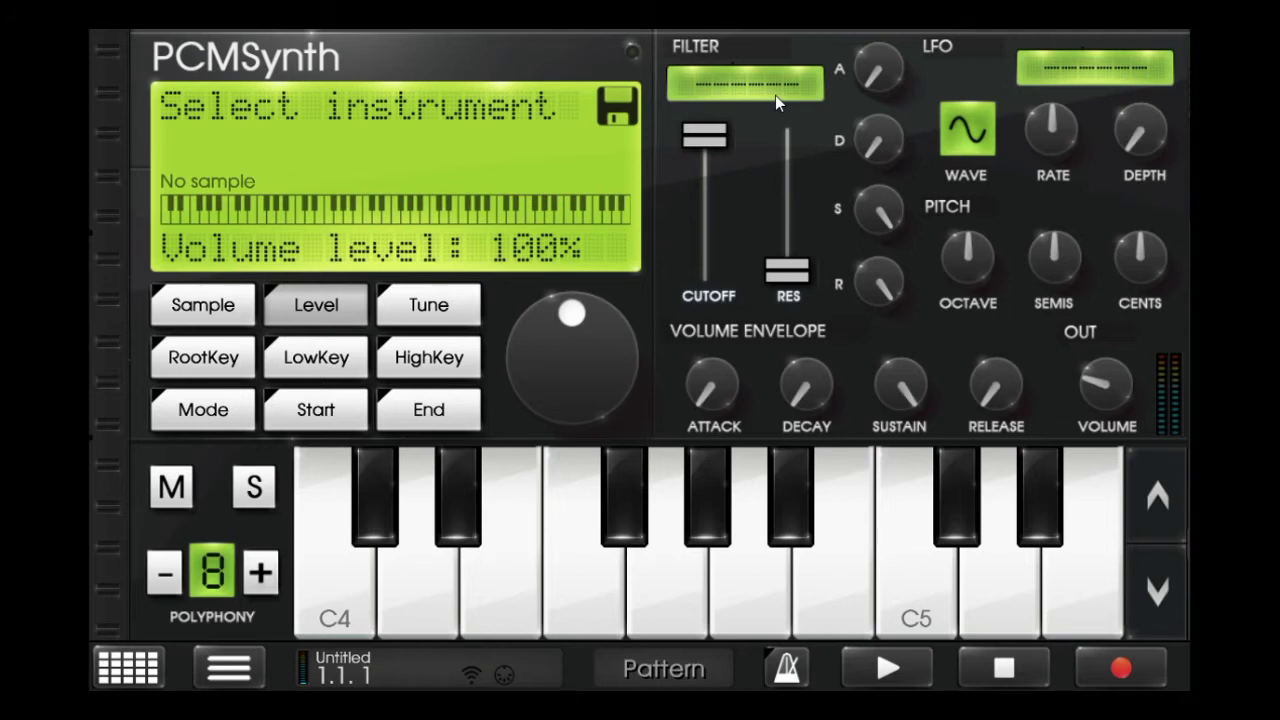
Load the sample "Revival (Interlude)" into the PCMSynth's wave editor
{"action": "left_click", "coordinate": [334, 305]}
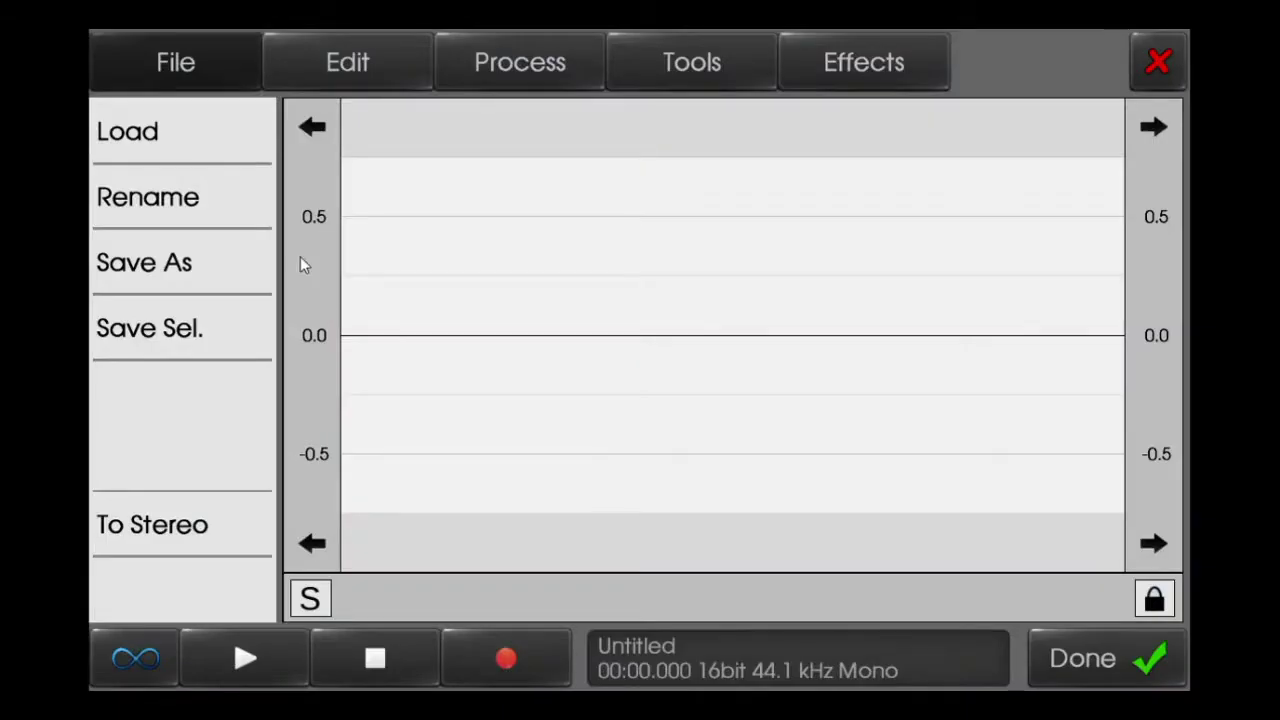
{"action": "left_click", "coordinate": [202, 110]}
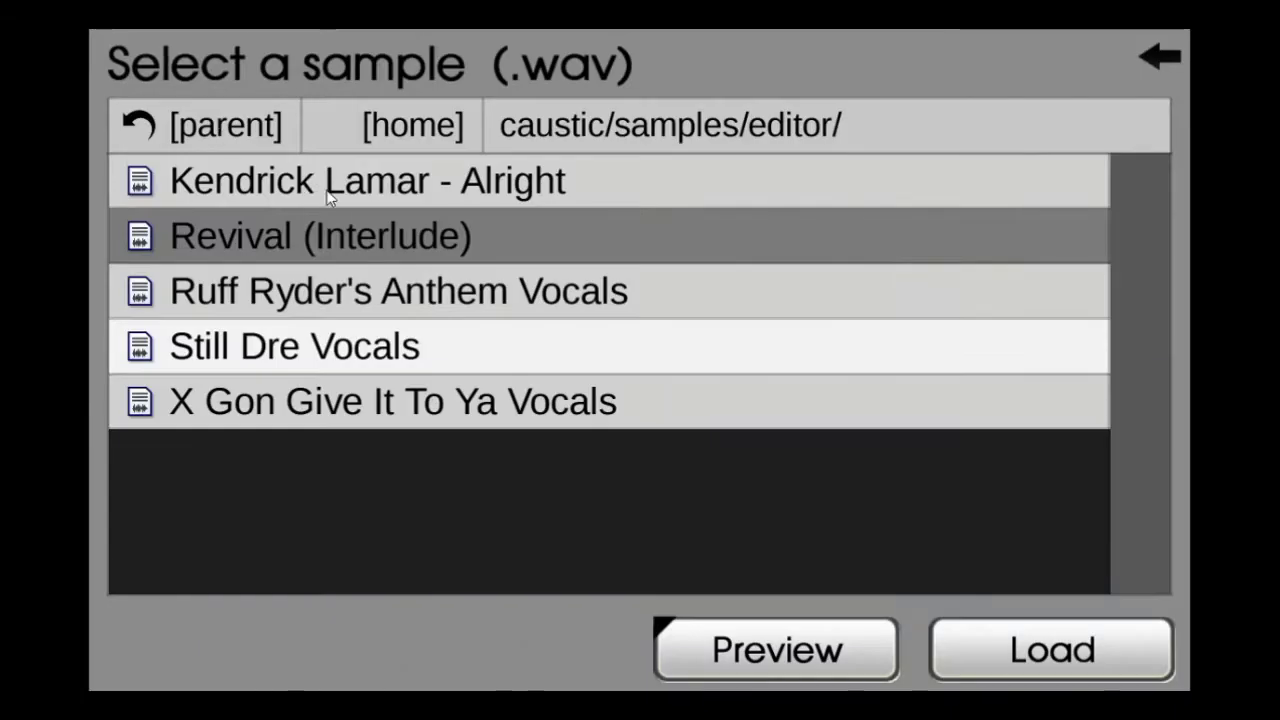
{"action": "double_click", "coordinate": [607, 243]}
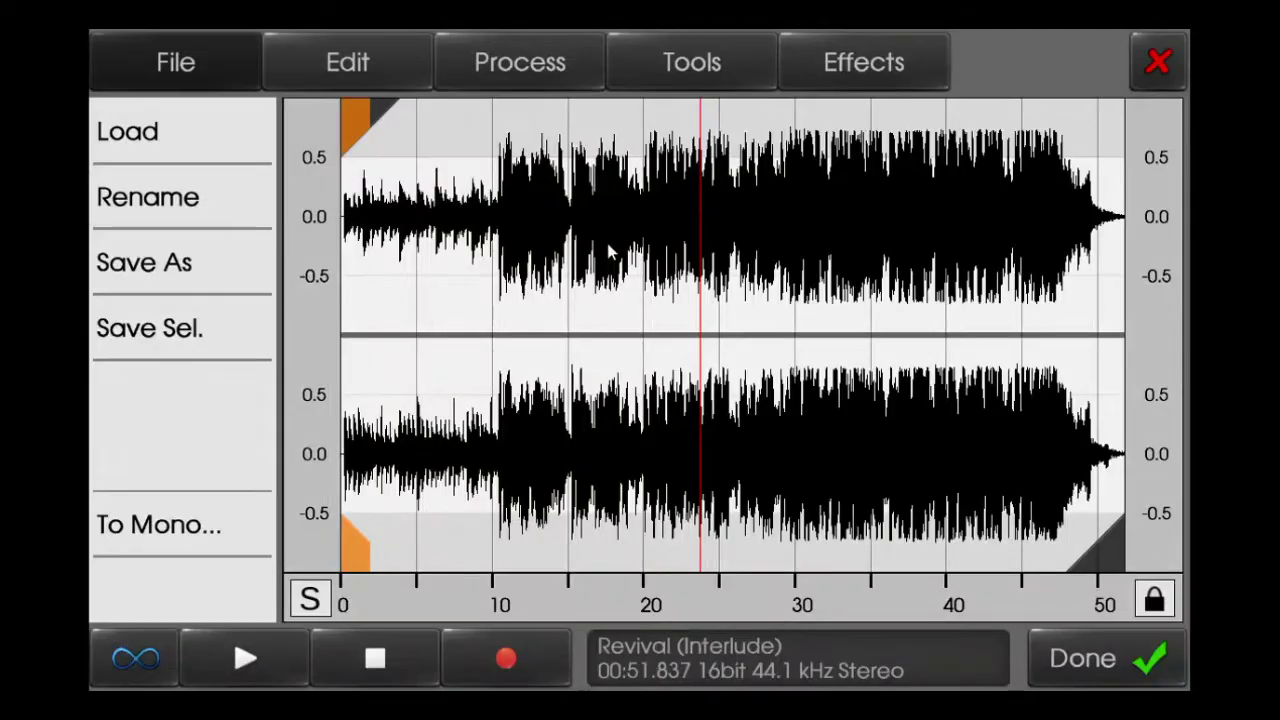
Select about the first 8.5 seconds of the song, listen to the selection and crop the sample to it
{"action": "left_click_drag", "start_coordinate": [1100, 568], "coordinate": [473, 583]}
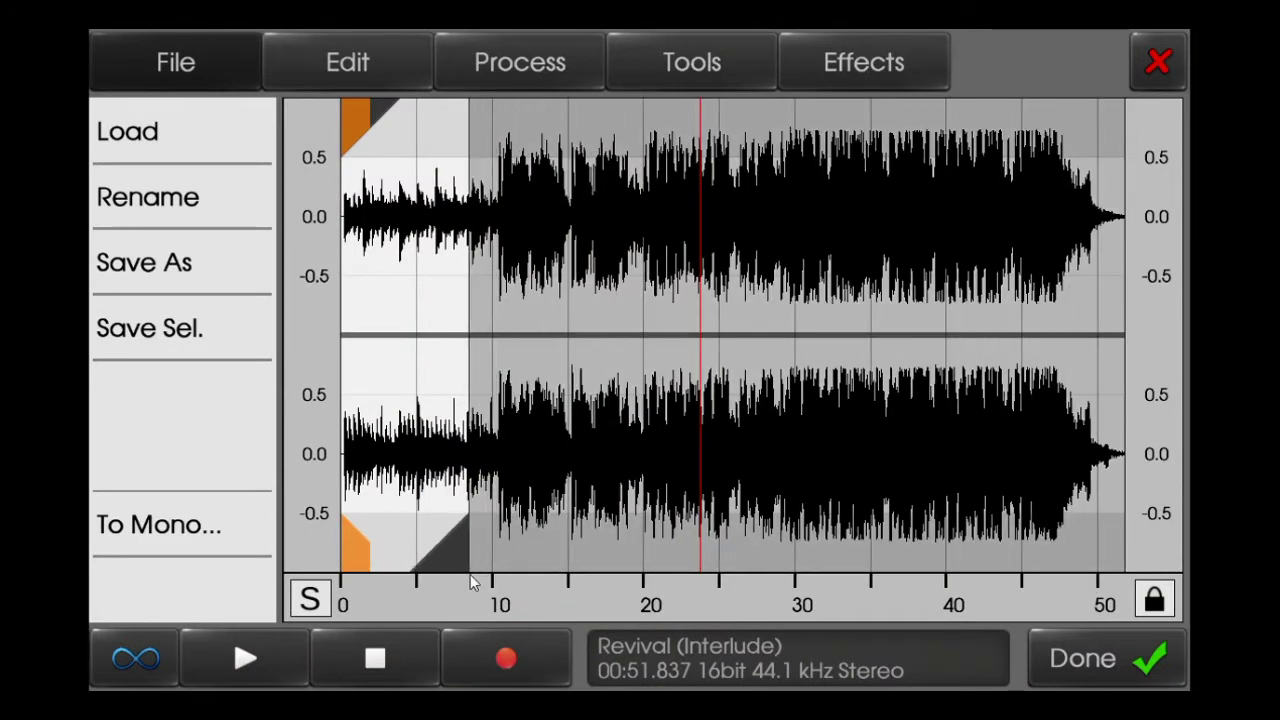
{"action": "left_click", "coordinate": [274, 655]}
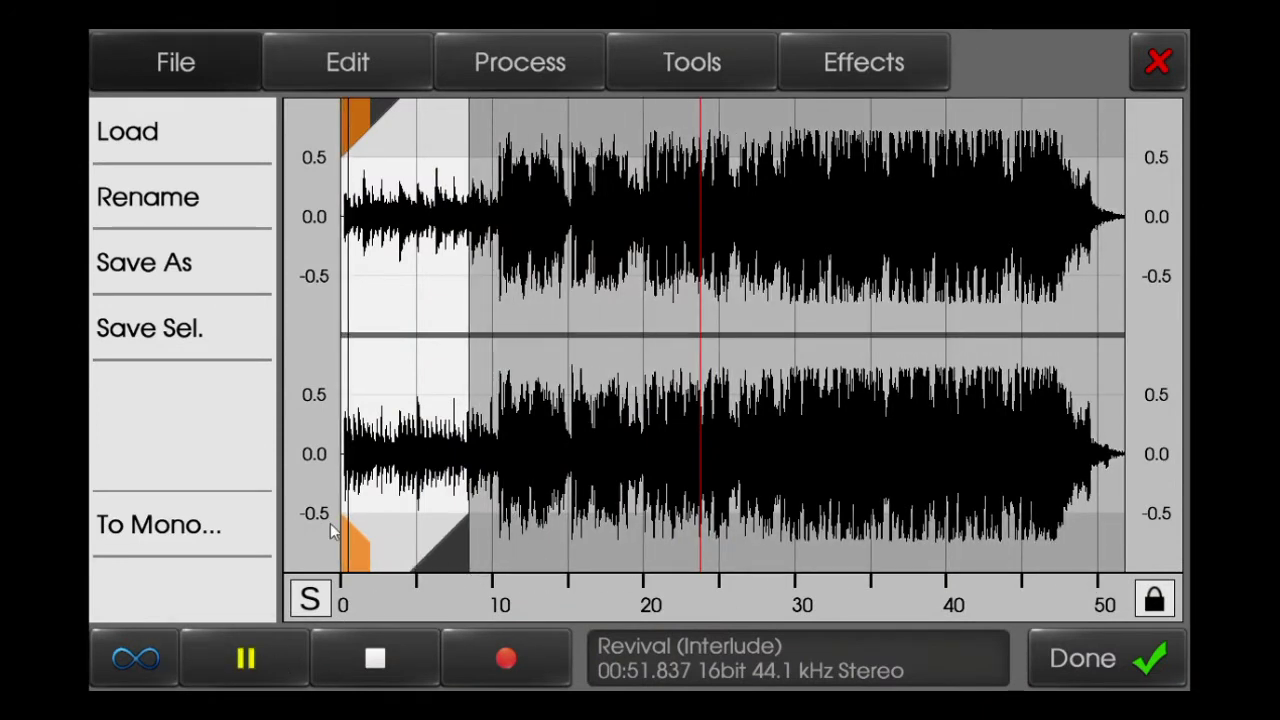
{"action": "left_click", "coordinate": [355, 60]}
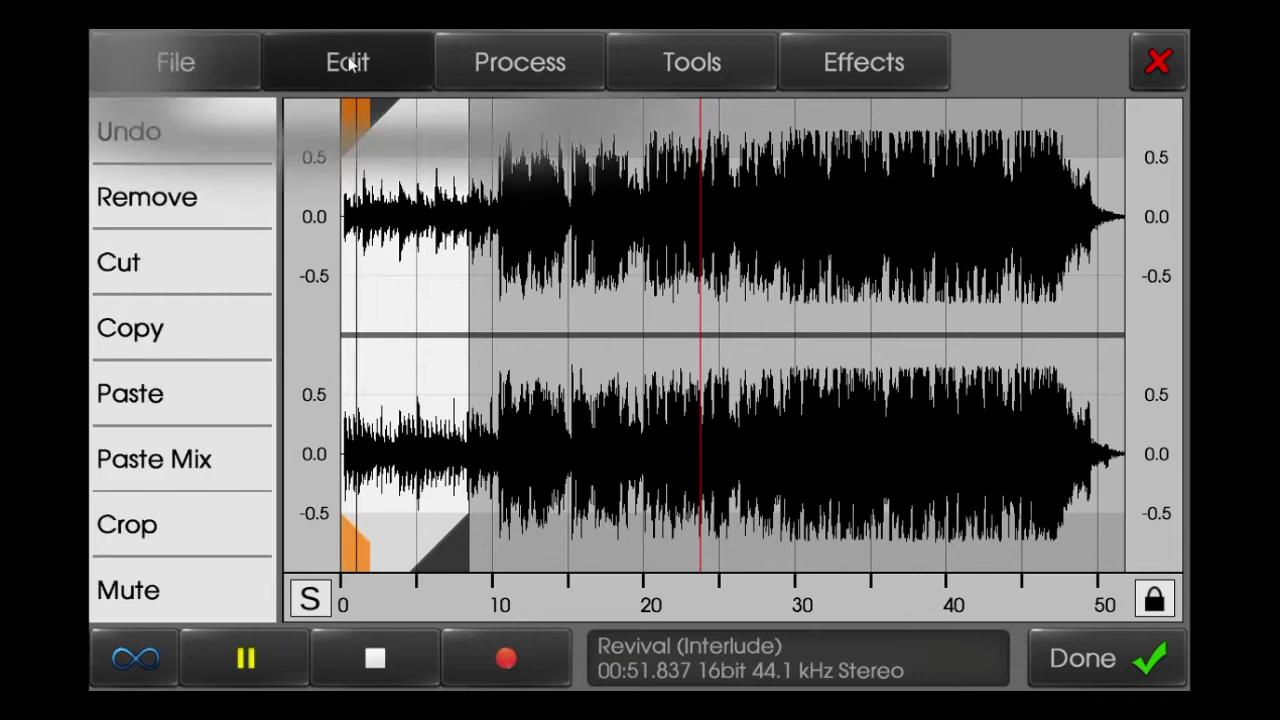
{"action": "left_click", "coordinate": [257, 519]}
{"action": "left_click", "coordinate": [368, 651]}
Crop the silence off the start of the sample so it begins right at the first note, leaving about 8.19 seconds
{"action": "mouse_move", "coordinate": [373, 108]}
{"action": "left_mouse_down"}
{"action": "mouse_move", "coordinate": [383, 105]}
{"action": "mouse_move", "coordinate": [365, 112]}
{"action": "left_mouse_up"}
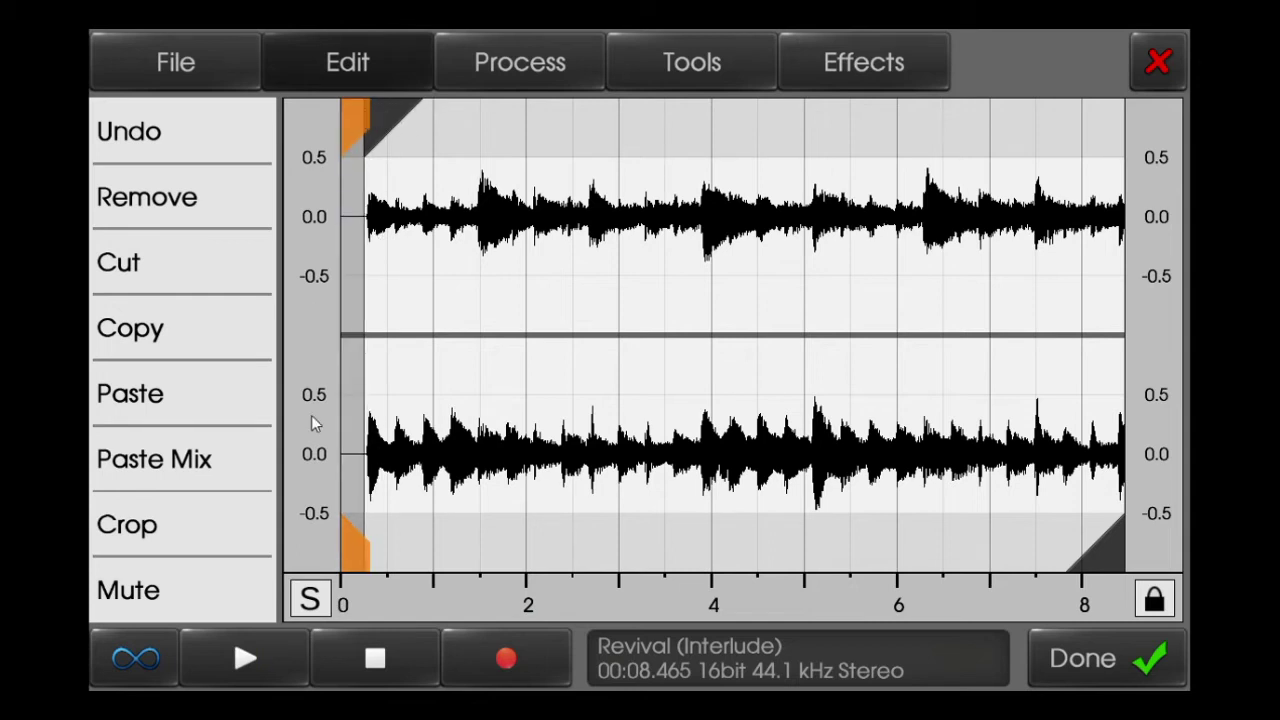
{"action": "left_click", "coordinate": [251, 540]}
{"action": "left_click_drag", "start_coordinate": [423, 189], "coordinate": [622, 235]}
{"action": "scroll", "coordinate": [589, 331], "scroll_direction": "up", "scroll_amount": 3}
{"action": "left_click_drag", "start_coordinate": [472, 318], "coordinate": [750, 280]}
{"action": "scroll", "coordinate": [528, 325], "scroll_direction": "up", "scroll_amount": 1}
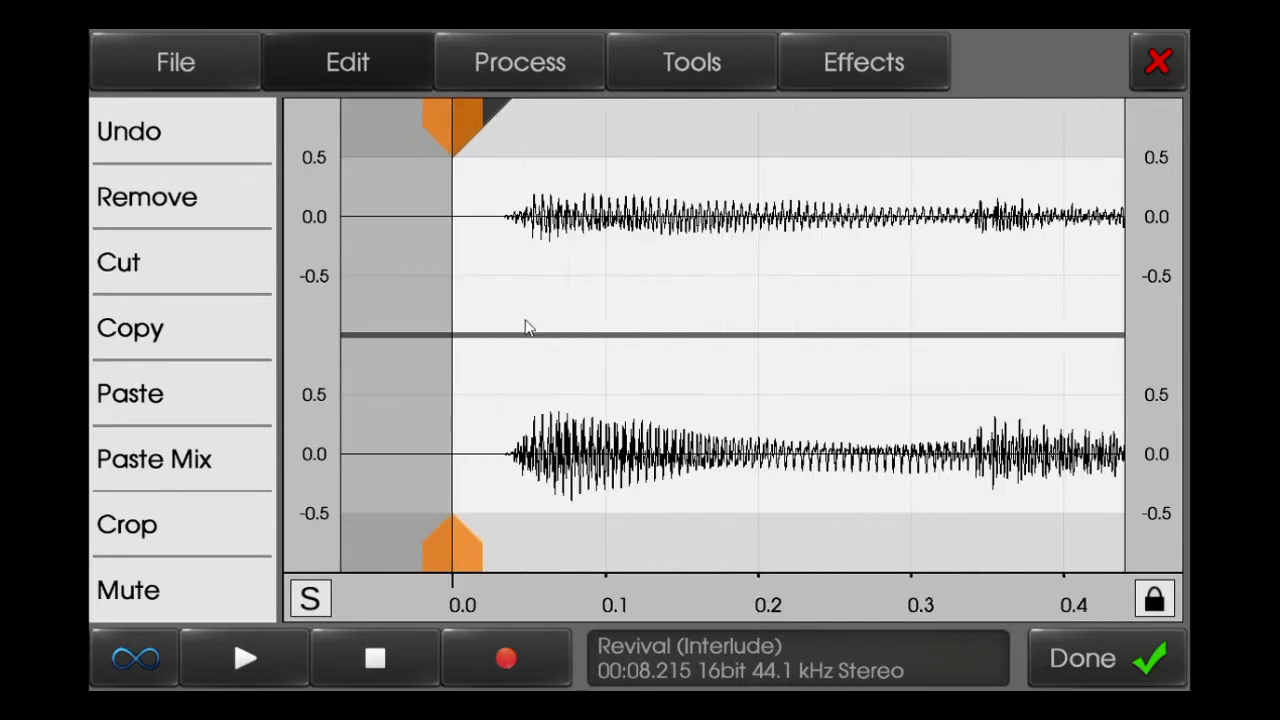
{"action": "left_click_drag", "start_coordinate": [512, 110], "coordinate": [522, 106]}
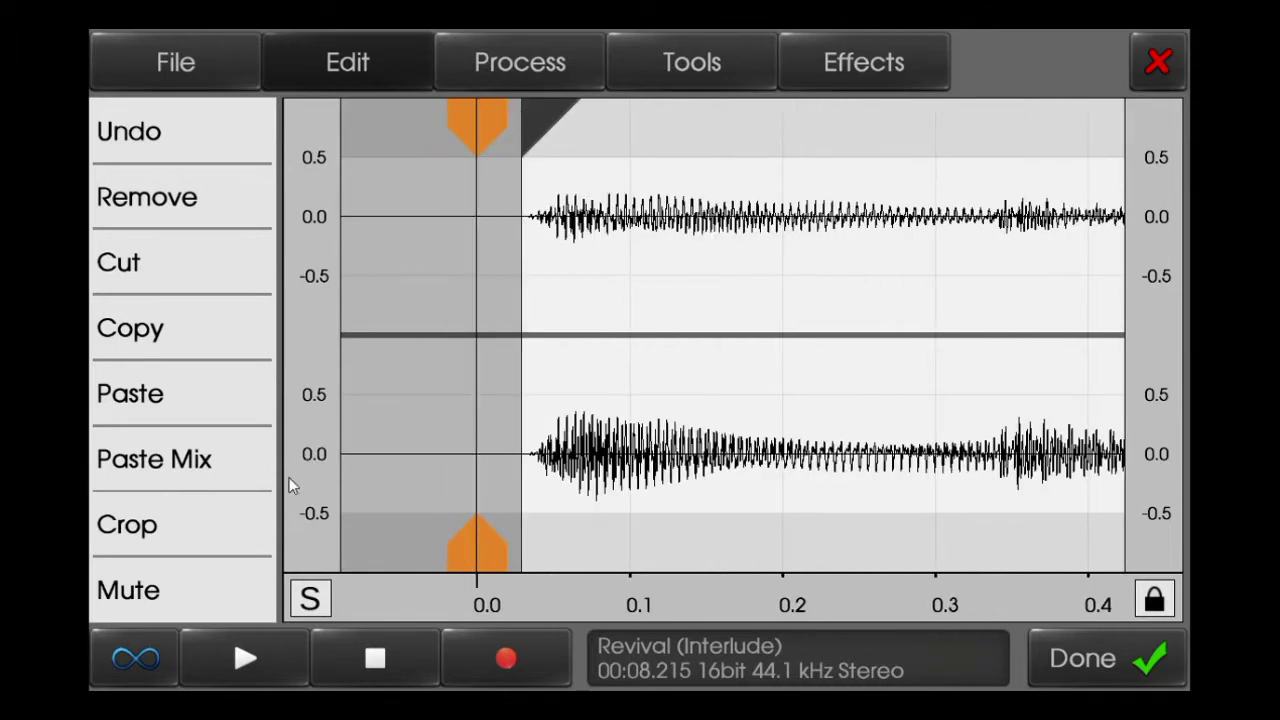
{"action": "left_click", "coordinate": [251, 530]}
Listen to the trimmed sample and crop its end to about 4.98 seconds, just past the loud hit
{"action": "scroll", "coordinate": [909, 360], "scroll_direction": "down", "scroll_amount": 5}
{"action": "left_click_drag", "start_coordinate": [1009, 378], "coordinate": [477, 400]}
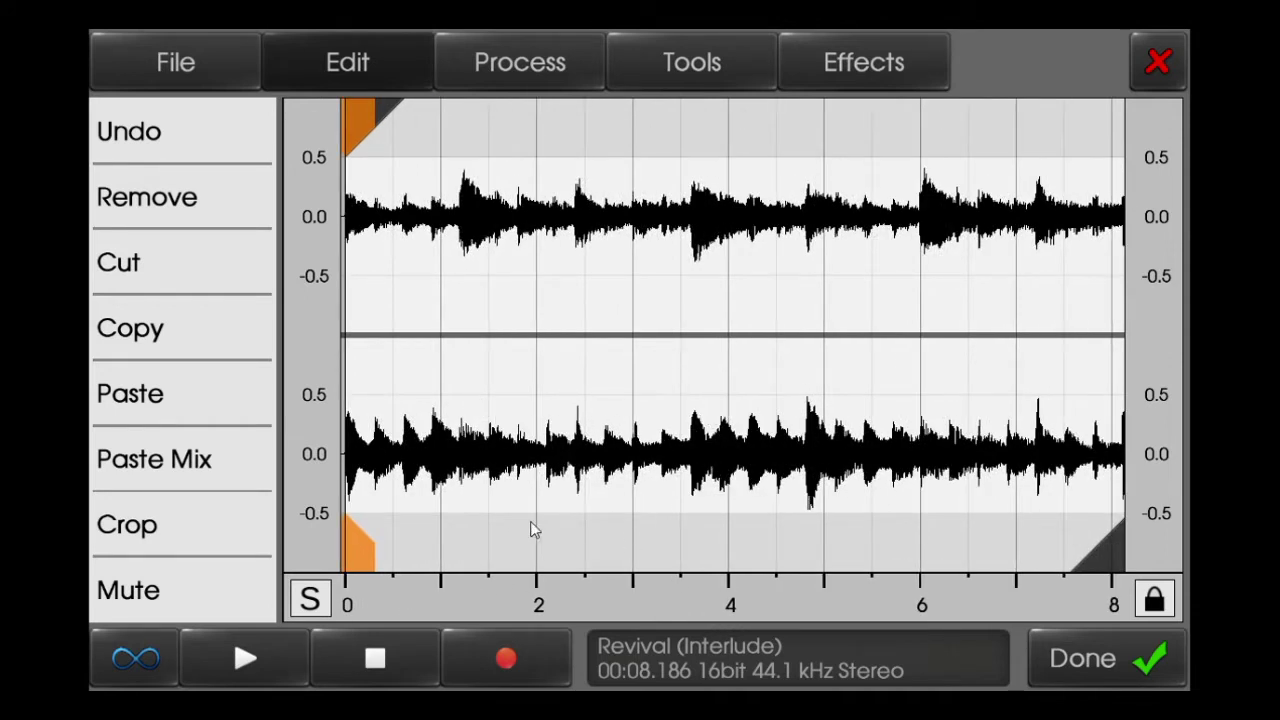
{"action": "mouse_move", "coordinate": [374, 551]}
{"action": "left_mouse_down"}
{"action": "mouse_move", "coordinate": [403, 562]}
{"action": "mouse_move", "coordinate": [352, 560]}
{"action": "left_mouse_up"}
{"action": "left_click", "coordinate": [300, 660]}
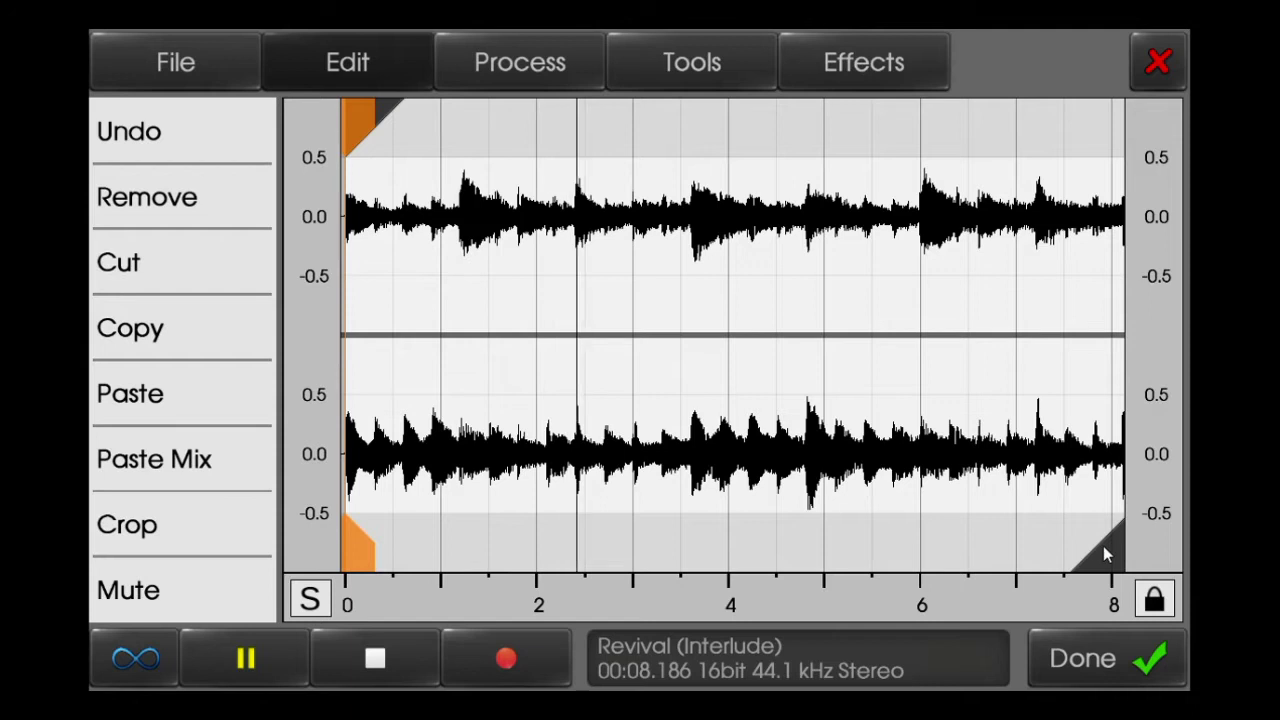
{"action": "left_click_drag", "start_coordinate": [1103, 546], "coordinate": [824, 591]}
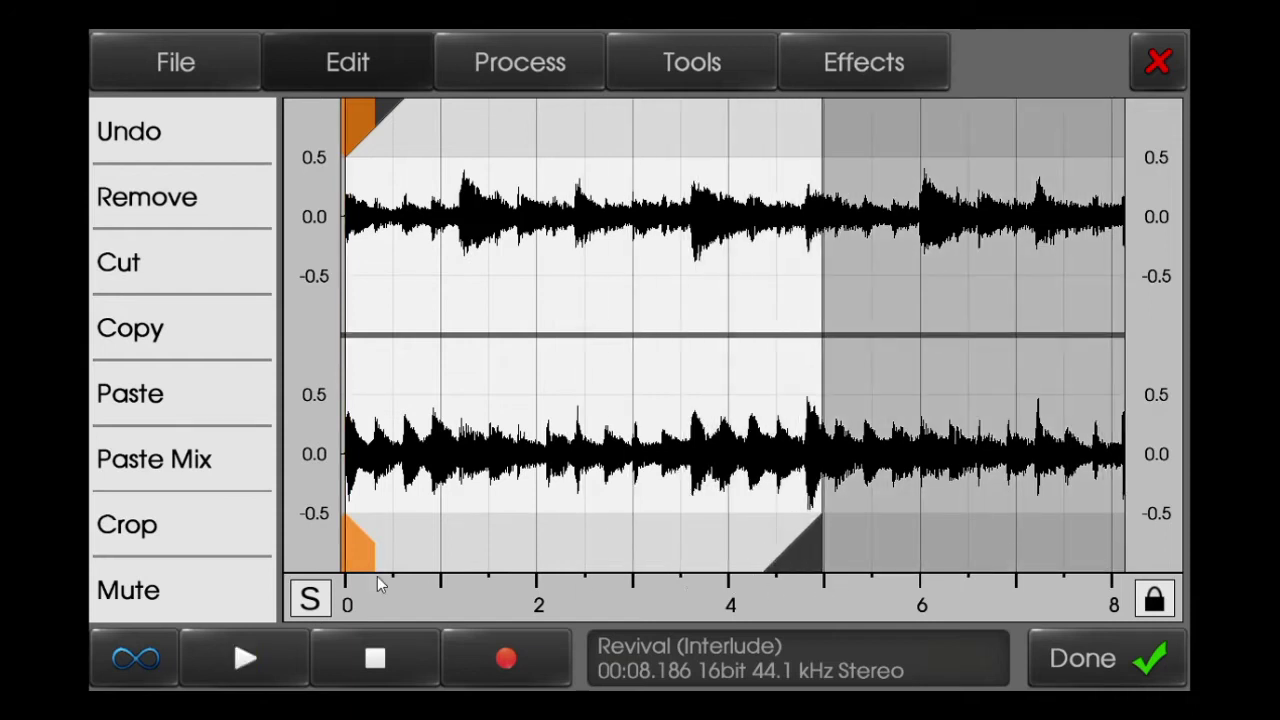
{"action": "left_click", "coordinate": [251, 533]}
Crop off the loud hit at the end of the sample, cutting it at about 4.81 seconds
{"action": "left_click_drag", "start_coordinate": [1094, 500], "coordinate": [927, 489]}
{"action": "scroll", "coordinate": [928, 487], "scroll_direction": "up", "scroll_amount": 5}
{"action": "left_click_drag", "start_coordinate": [630, 501], "coordinate": [901, 565]}
{"action": "scroll", "coordinate": [1064, 530], "scroll_direction": "down", "scroll_amount": 1}
{"action": "scroll", "coordinate": [1080, 540], "scroll_direction": "down", "scroll_amount": 2}
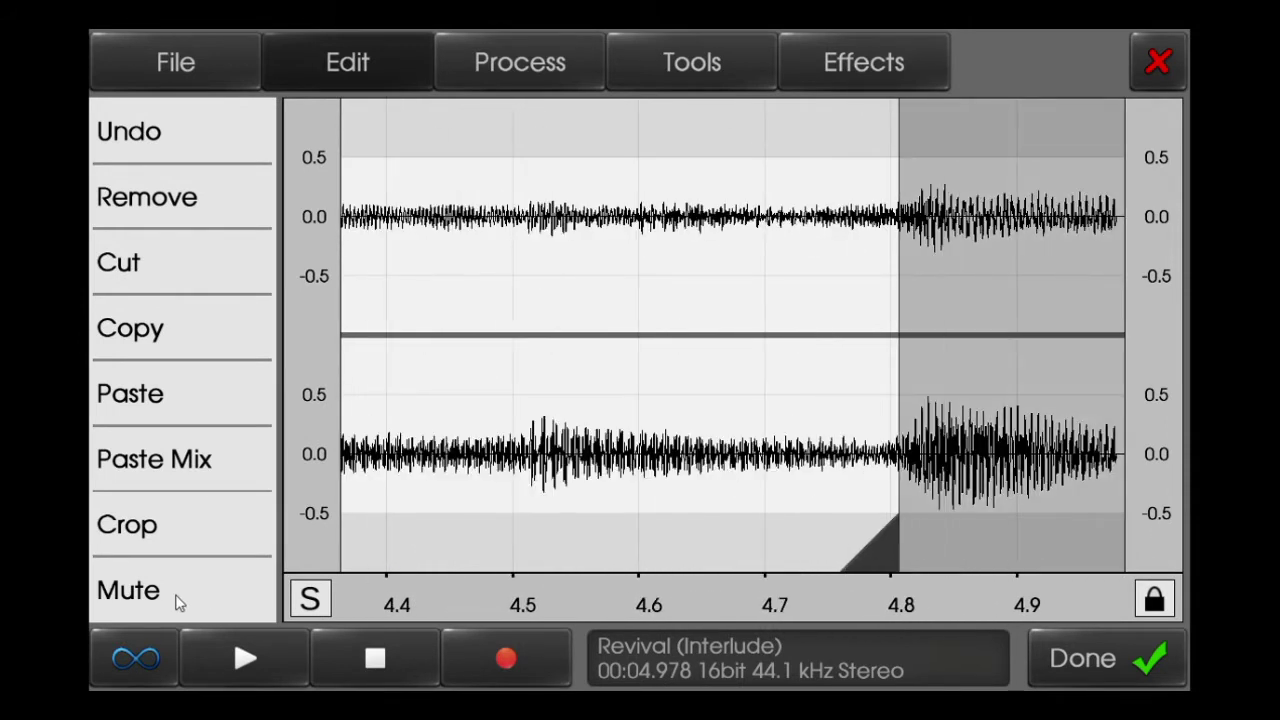
{"action": "left_click", "coordinate": [224, 548]}
Play the end of the loop and crop off the remaining attack, leaving about 4.789 seconds
{"action": "left_click", "coordinate": [274, 657]}
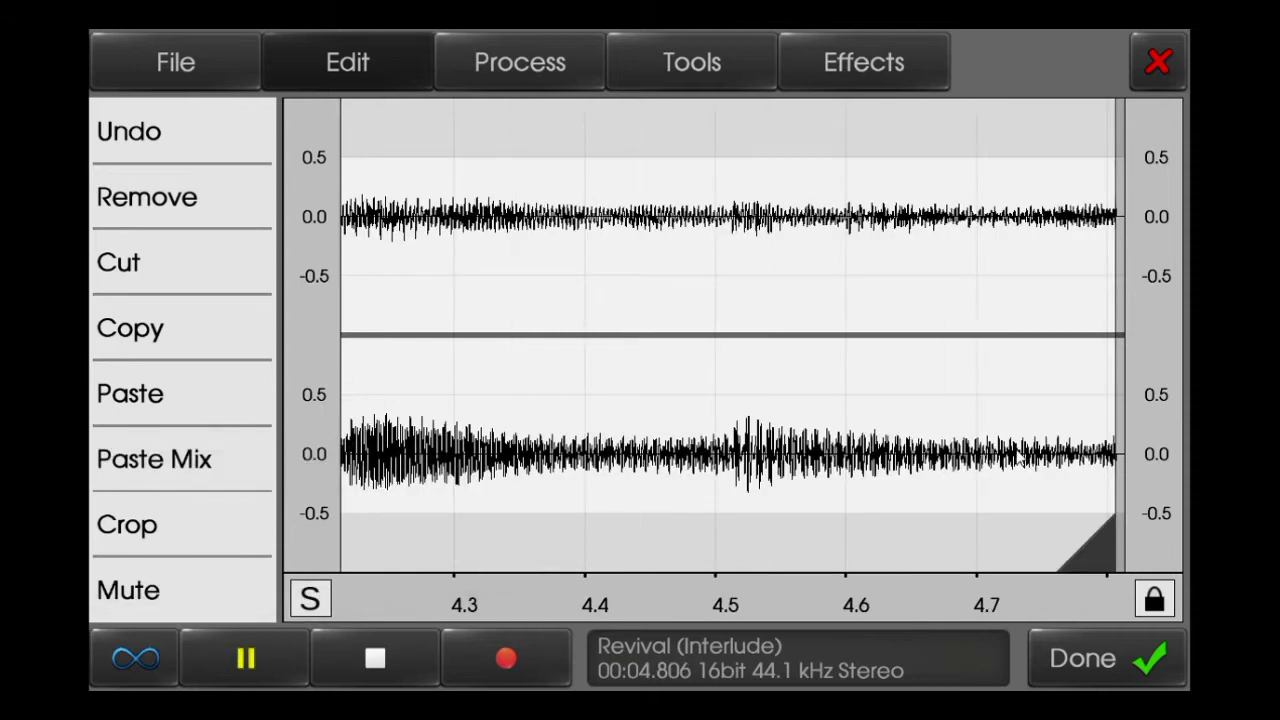
{"action": "left_click_drag", "start_coordinate": [1050, 454], "coordinate": [914, 472]}
{"action": "scroll", "coordinate": [914, 474], "scroll_direction": "up", "scroll_amount": 1}
{"action": "left_click_drag", "start_coordinate": [1034, 535], "coordinate": [991, 533]}
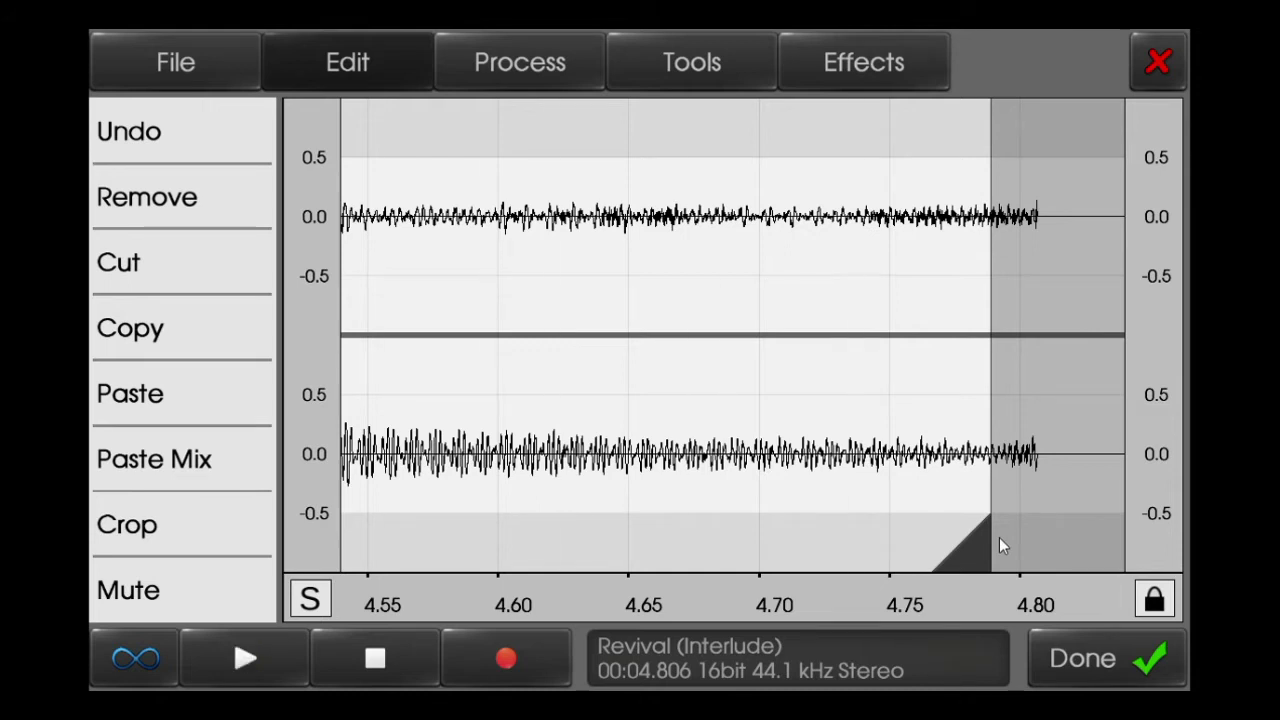
{"action": "left_click", "coordinate": [229, 526]}
Fine-trim the sample's end at individual sample-point level, cropping it to 4.788 seconds close to the zero line
{"action": "left_click_drag", "start_coordinate": [897, 500], "coordinate": [575, 488]}
{"action": "scroll", "coordinate": [598, 482], "scroll_direction": "up", "scroll_amount": 3}
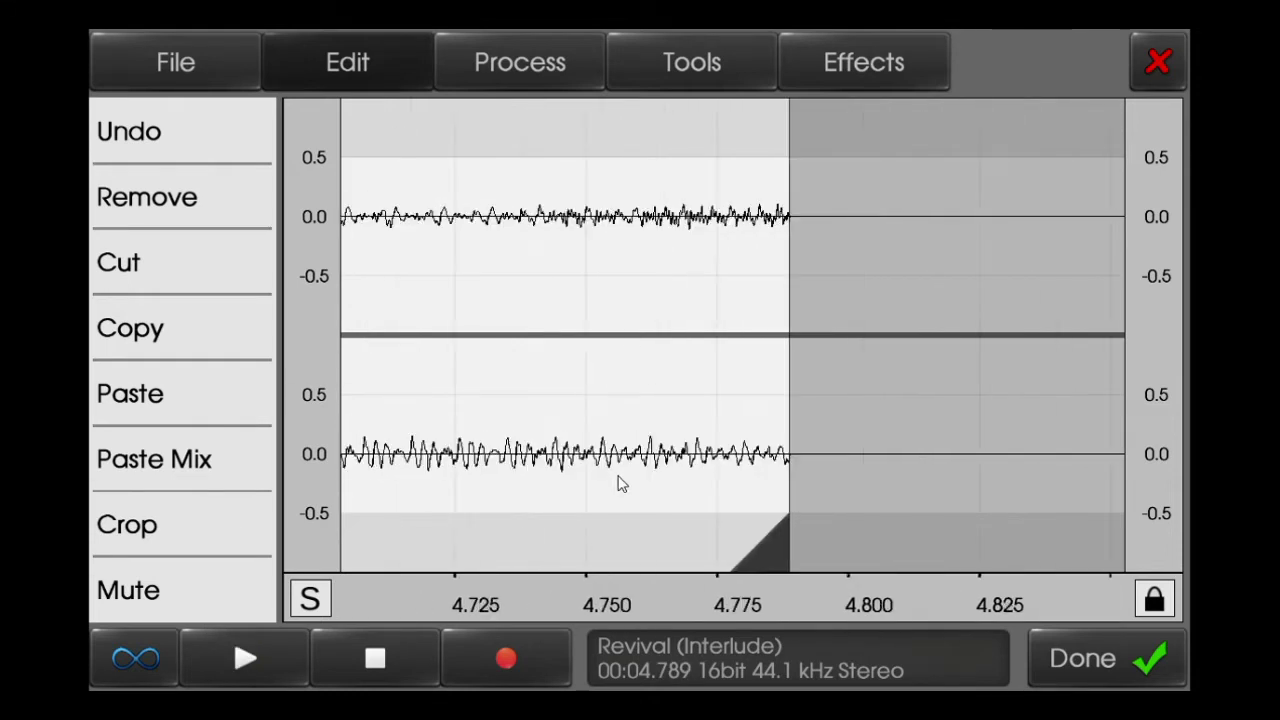
{"action": "left_click_drag", "start_coordinate": [820, 477], "coordinate": [234, 483]}
{"action": "scroll", "coordinate": [553, 481], "scroll_direction": "up", "scroll_amount": 1}
{"action": "scroll", "coordinate": [597, 489], "scroll_direction": "up", "scroll_amount": 2}
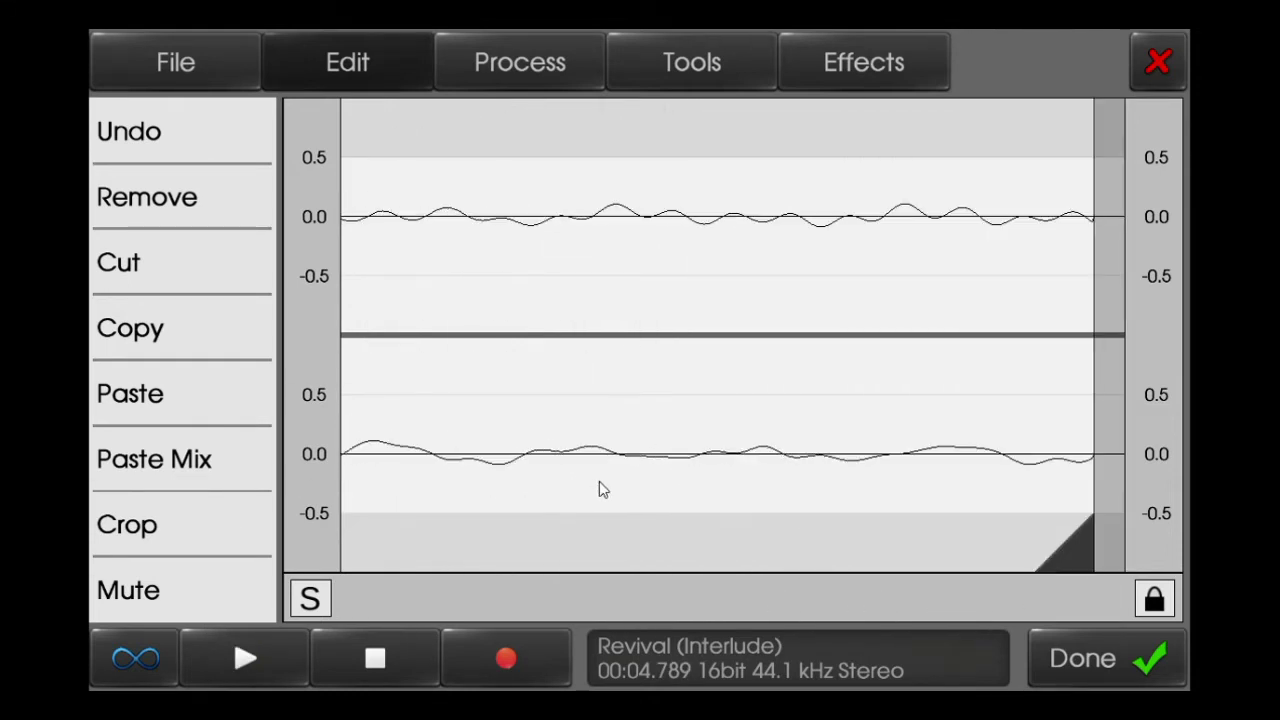
{"action": "scroll", "coordinate": [755, 500], "scroll_direction": "up", "scroll_amount": 1}
{"action": "left_click_drag", "start_coordinate": [781, 494], "coordinate": [100, 515]}
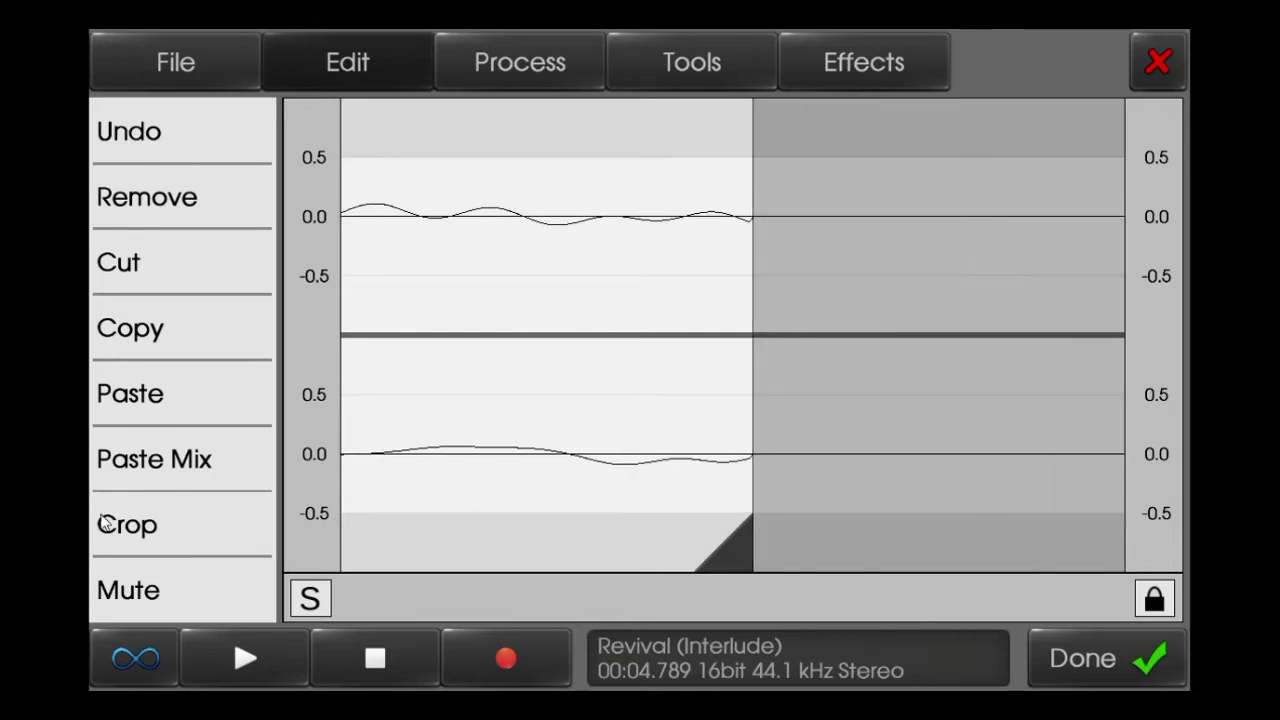
{"action": "left_click_drag", "start_coordinate": [653, 516], "coordinate": [755, 521]}
{"action": "mouse_move", "coordinate": [842, 550]}
{"action": "left_mouse_down"}
{"action": "mouse_move", "coordinate": [736, 551]}
{"action": "mouse_move", "coordinate": [694, 535]}
{"action": "left_mouse_up"}
{"action": "scroll", "coordinate": [698, 526], "scroll_direction": "up", "scroll_amount": 1}
{"action": "scroll", "coordinate": [699, 532], "scroll_direction": "up", "scroll_amount": 5}
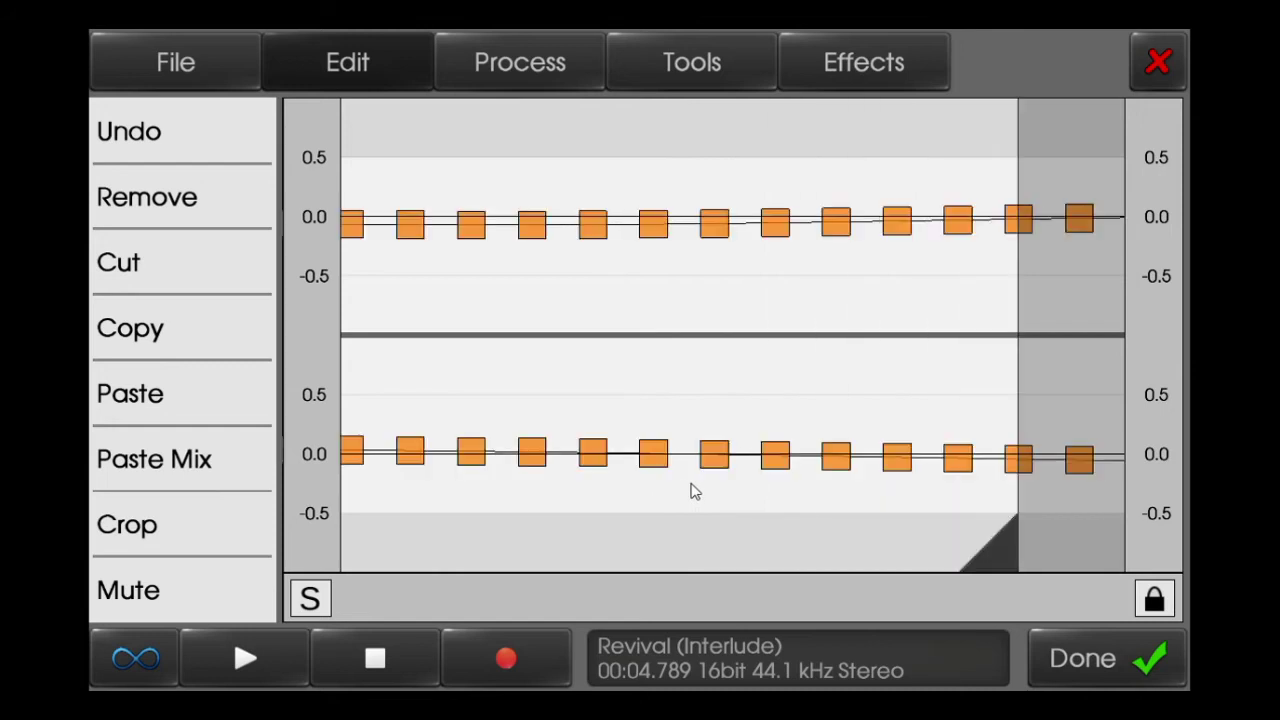
{"action": "scroll", "coordinate": [828, 523], "scroll_direction": "down", "scroll_amount": 1}
{"action": "left_click_drag", "start_coordinate": [894, 538], "coordinate": [770, 546]}
{"action": "left_click", "coordinate": [216, 524]}
Open the Pitch/Time tool for the whole loop and raise the pitch from C4 to F#4 plus cents, reaching 144.0%
{"action": "scroll", "coordinate": [559, 448], "scroll_direction": "down", "scroll_amount": 12}
{"action": "left_click_drag", "start_coordinate": [523, 440], "coordinate": [991, 446]}
{"action": "left_click_drag", "start_coordinate": [560, 430], "coordinate": [603, 403]}
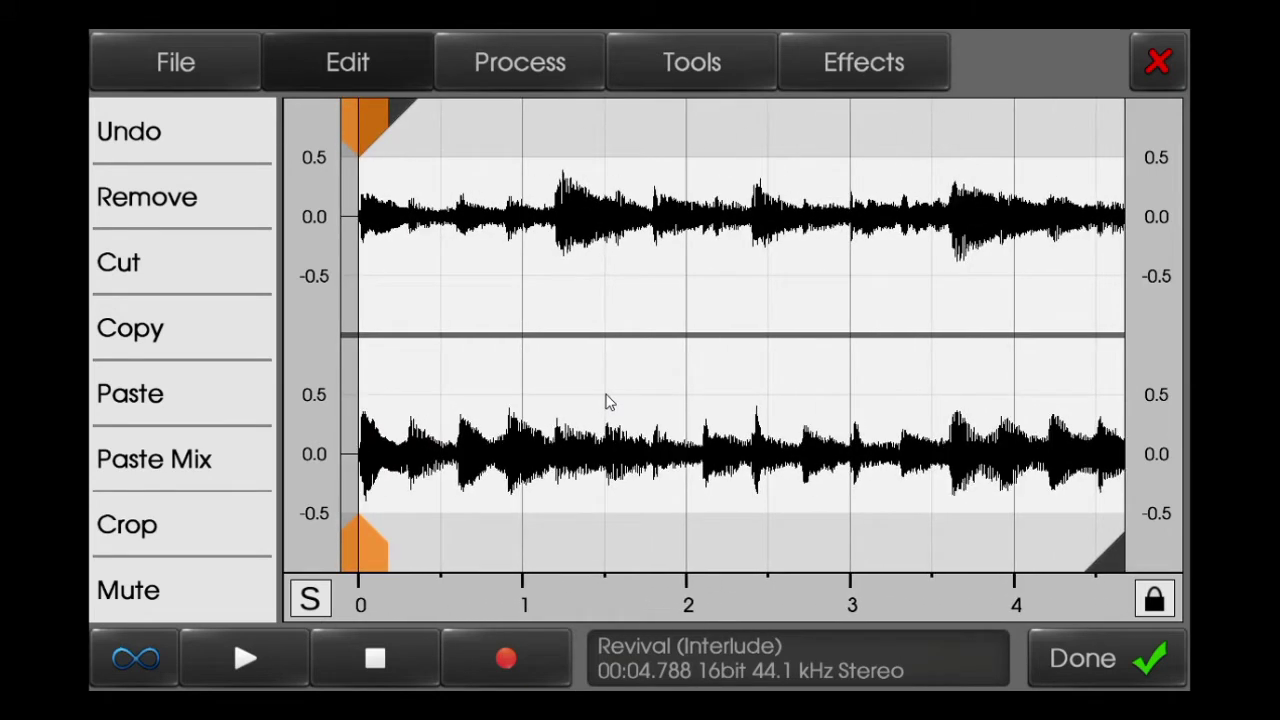
{"action": "left_click", "coordinate": [655, 46]}
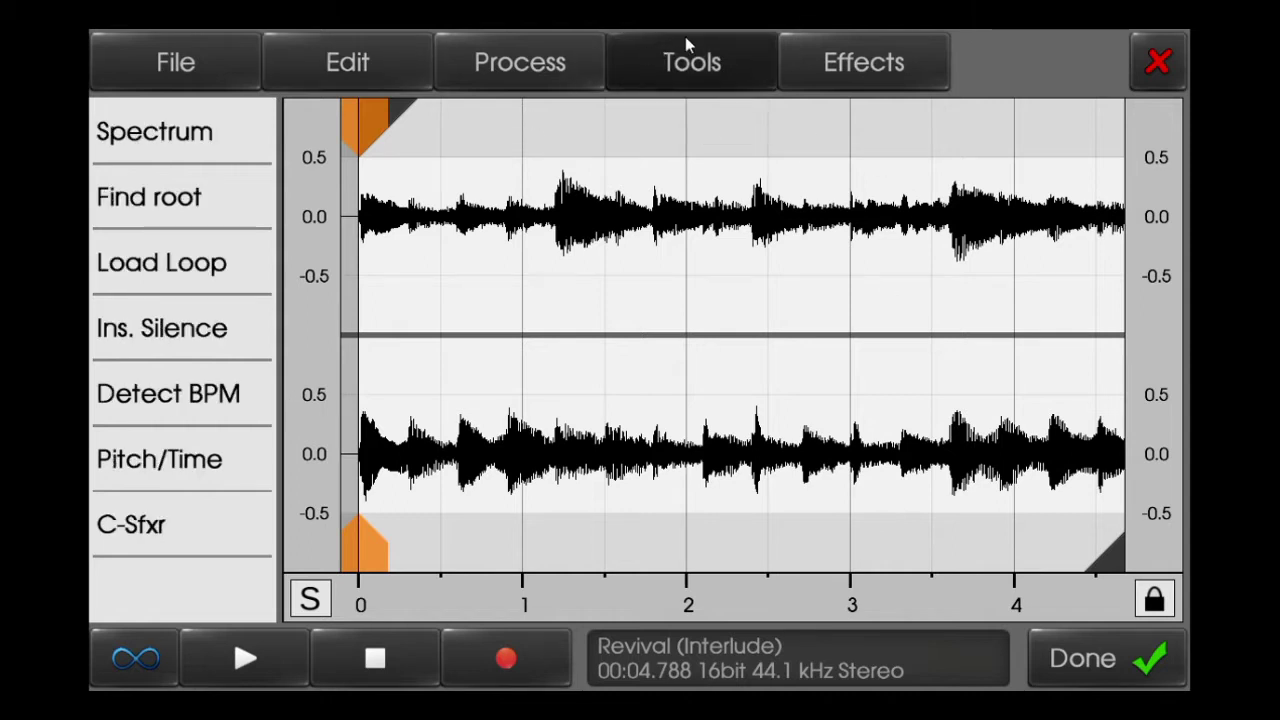
{"action": "left_click", "coordinate": [268, 455]}
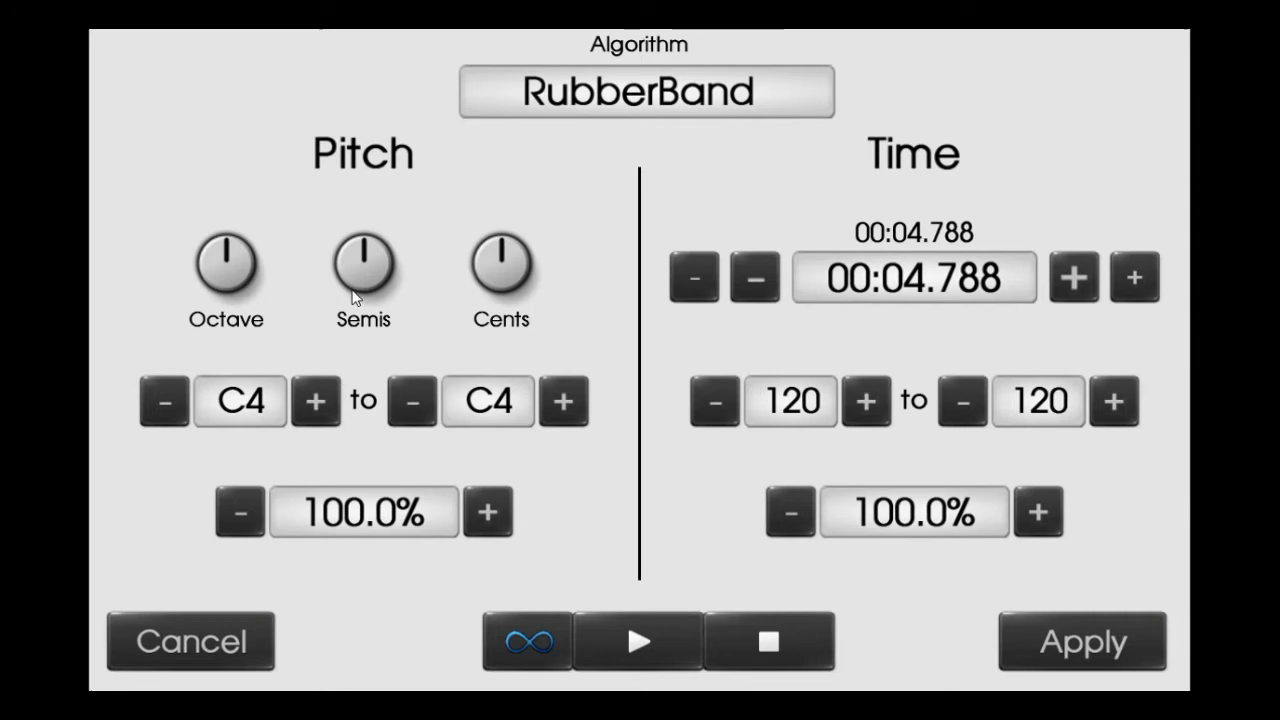
{"action": "left_click_drag", "start_coordinate": [353, 294], "coordinate": [499, 147]}
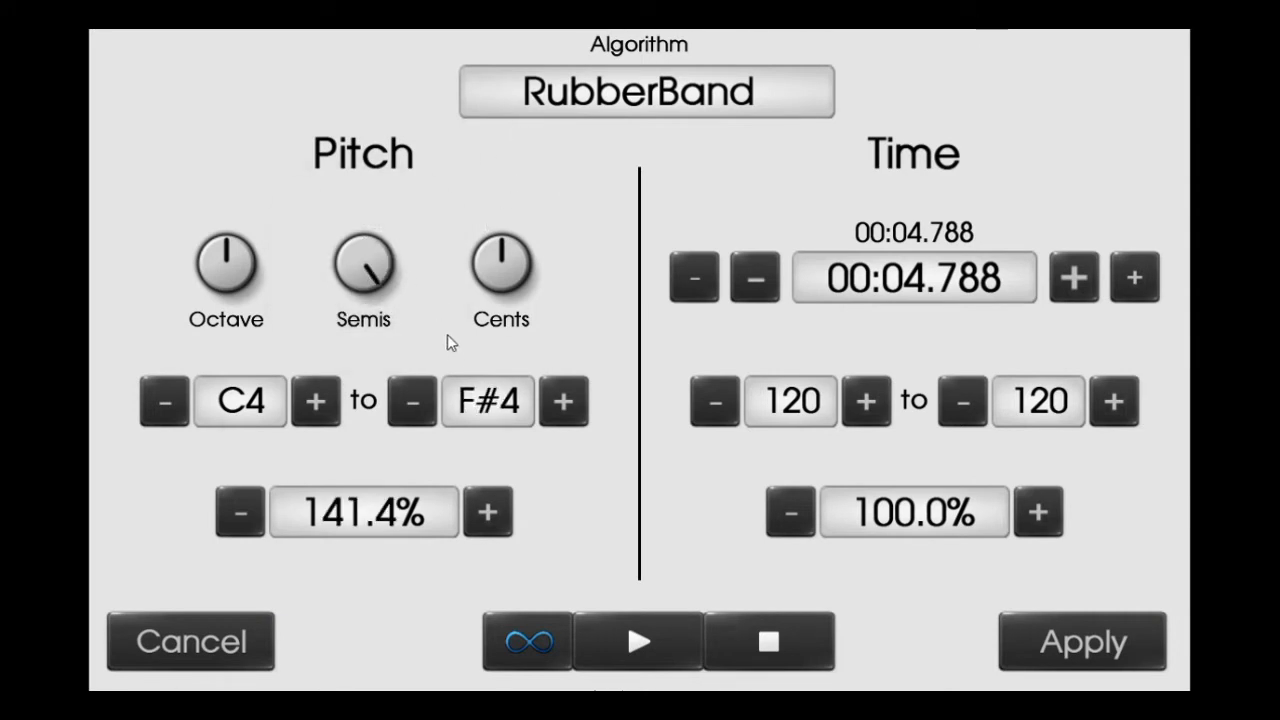
{"action": "left_click", "coordinate": [595, 640]}
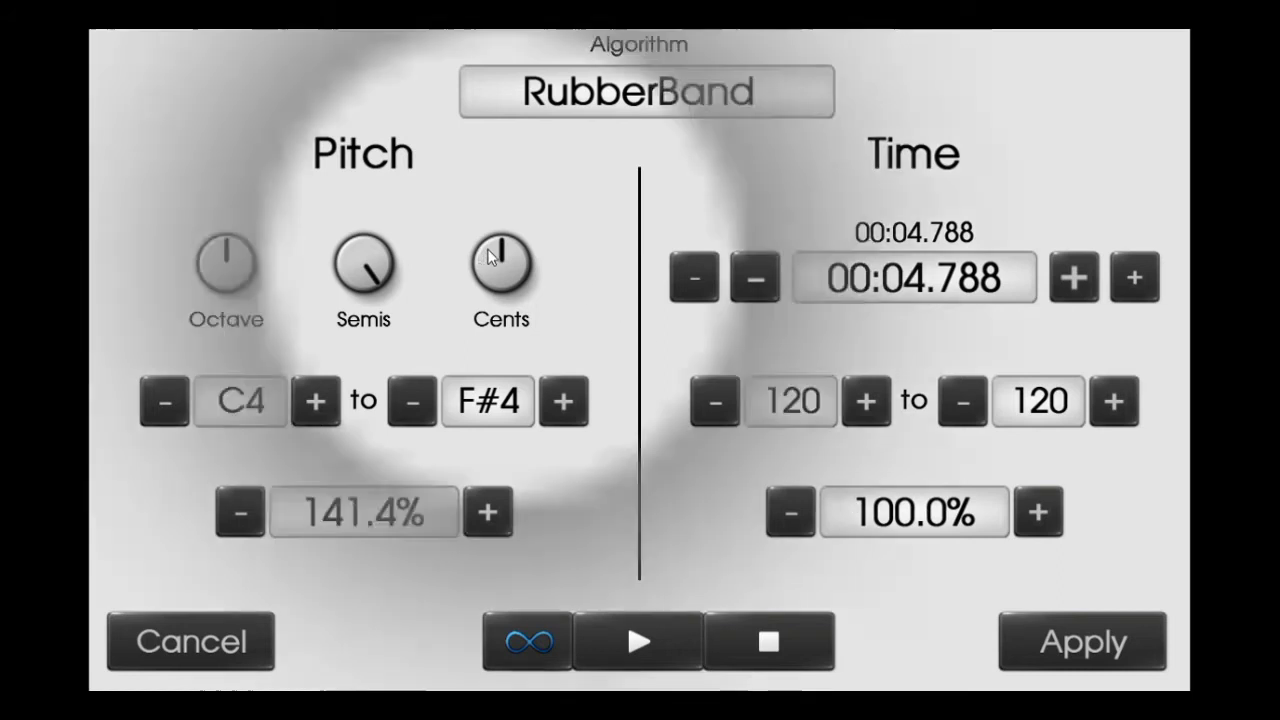
{"action": "left_click_drag", "start_coordinate": [489, 257], "coordinate": [575, 258]}
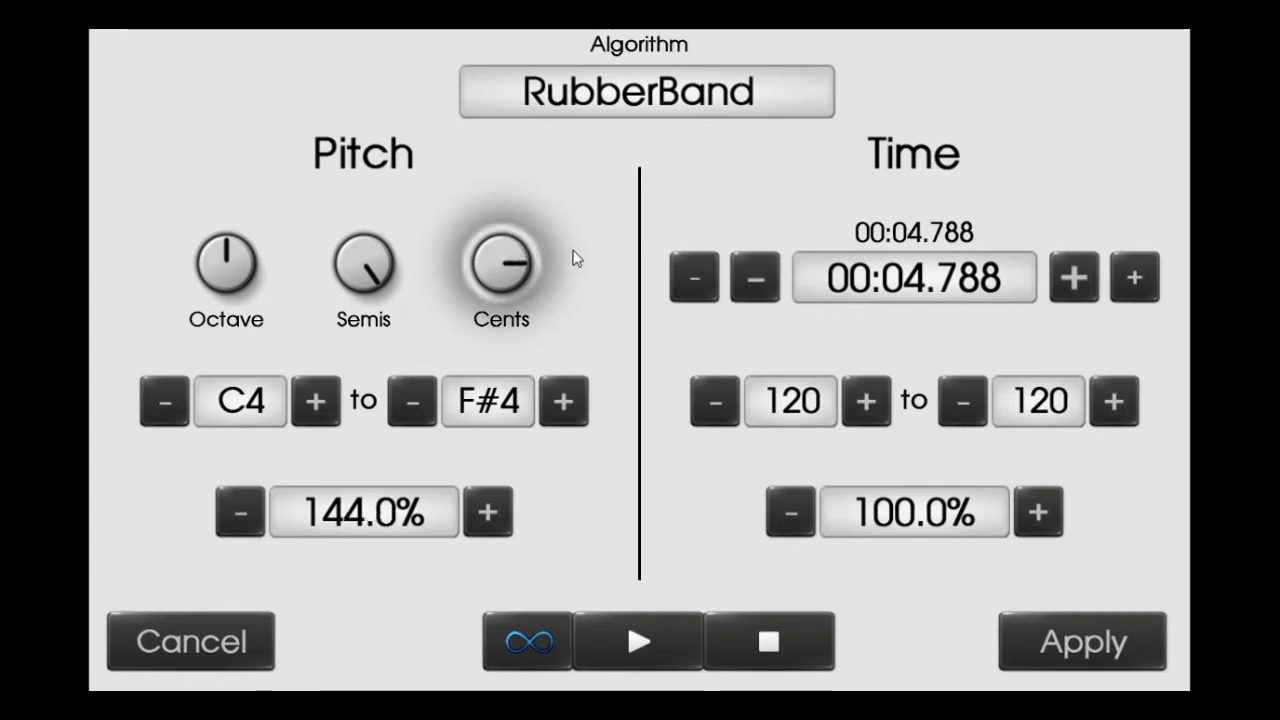
Set the time stretch from 120 to 110 BPM, preview the result and apply the pitch and time changes
{"action": "left_click_drag", "start_coordinate": [960, 404], "coordinate": [962, 403]}
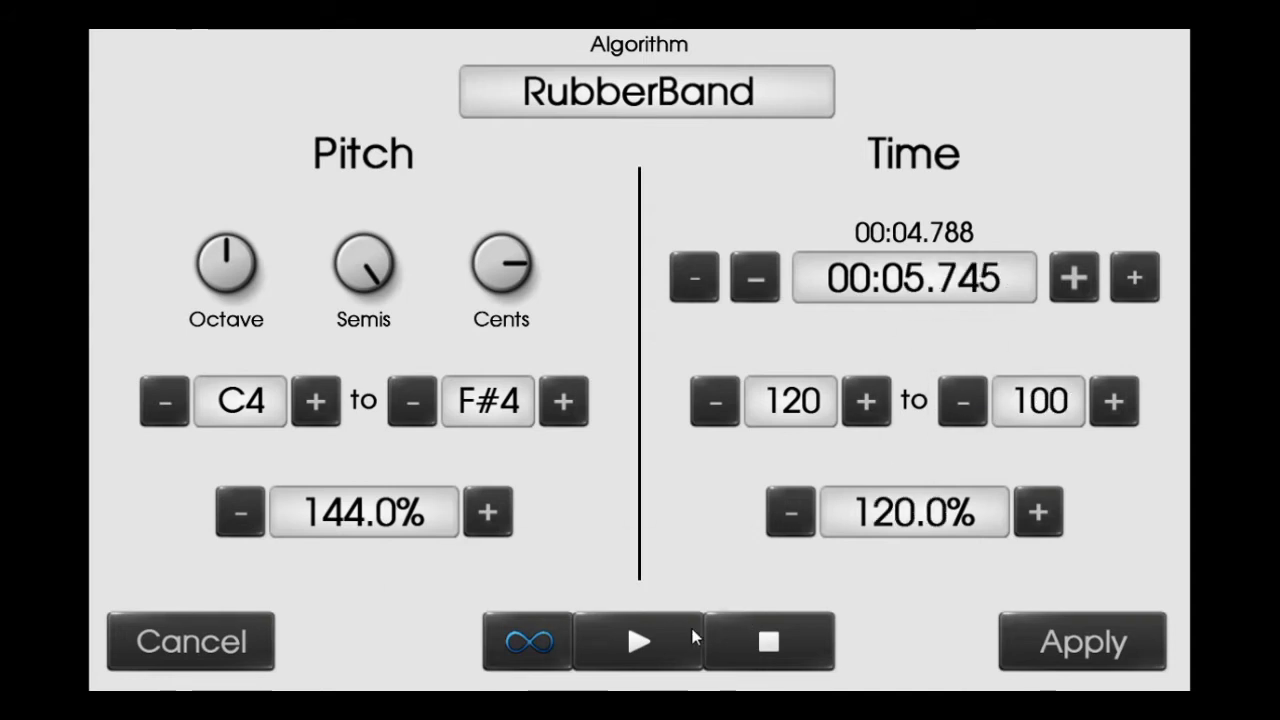
{"action": "left_click_drag", "start_coordinate": [1123, 418], "coordinate": [1121, 416]}
{"action": "left_click", "coordinate": [960, 402]}
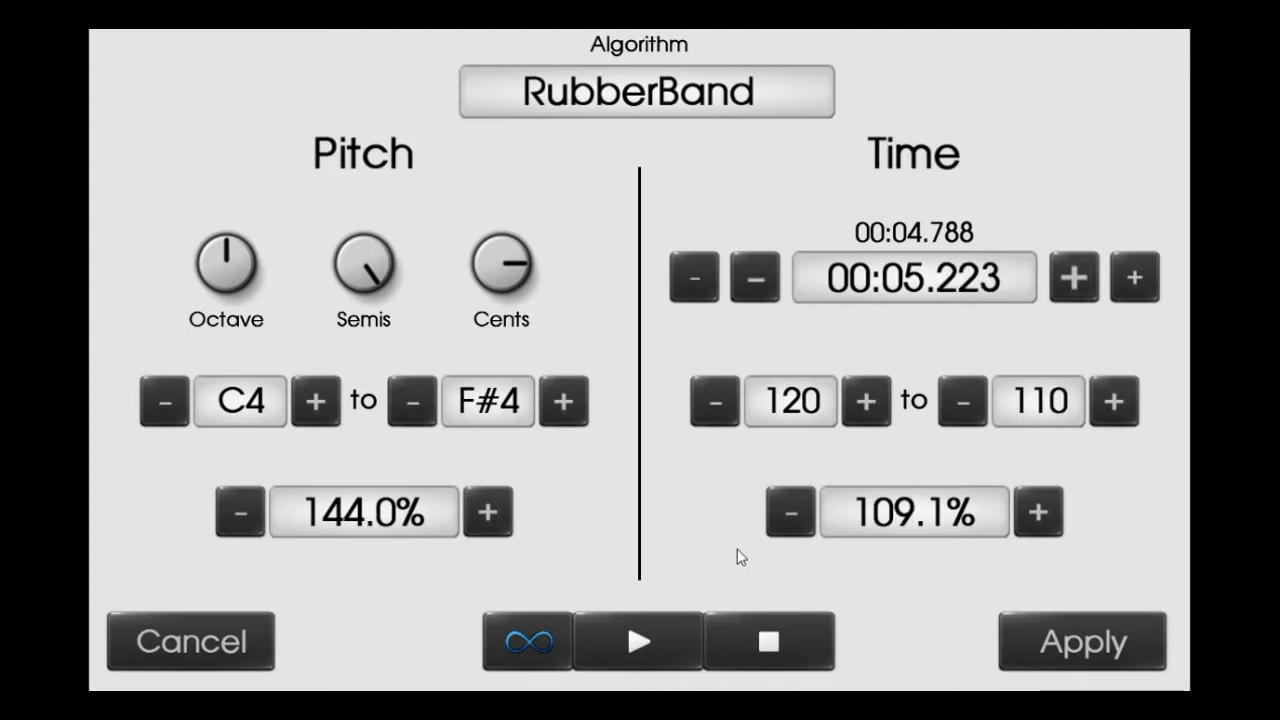
{"action": "left_click", "coordinate": [640, 640]}
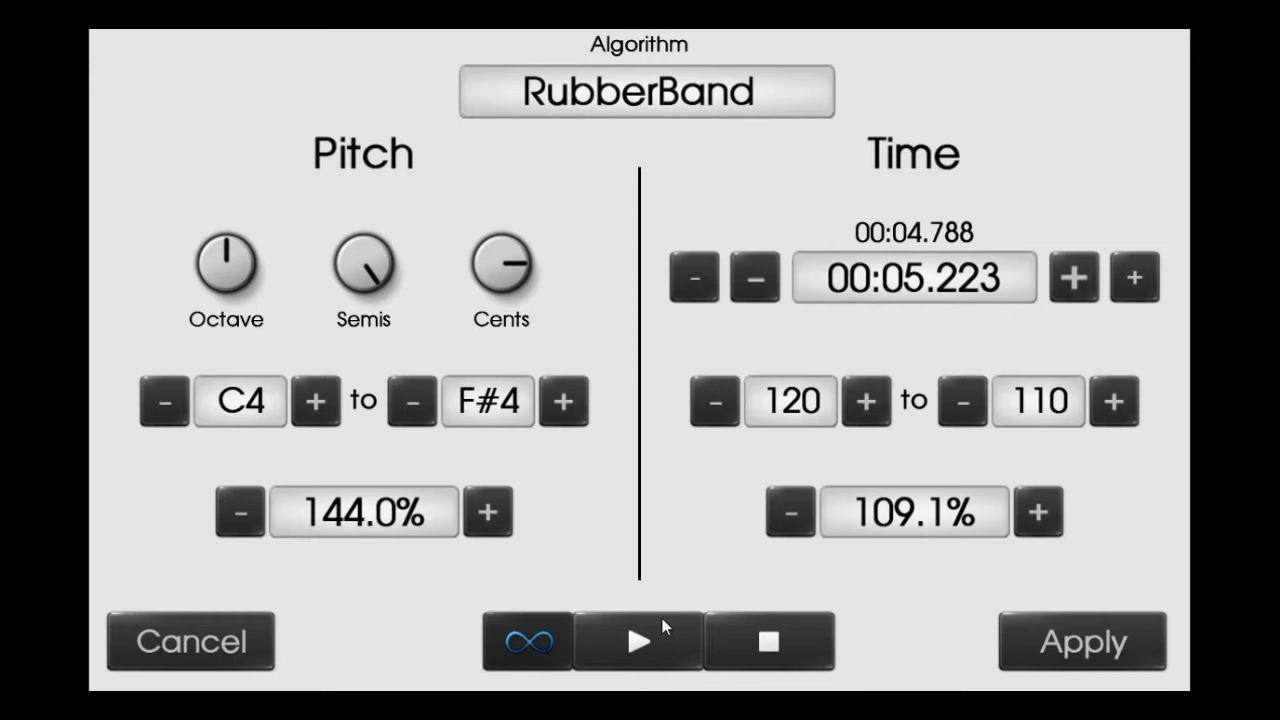
{"action": "left_click", "coordinate": [634, 641]}
{"action": "left_click", "coordinate": [750, 640]}
{"action": "left_click", "coordinate": [1003, 641]}
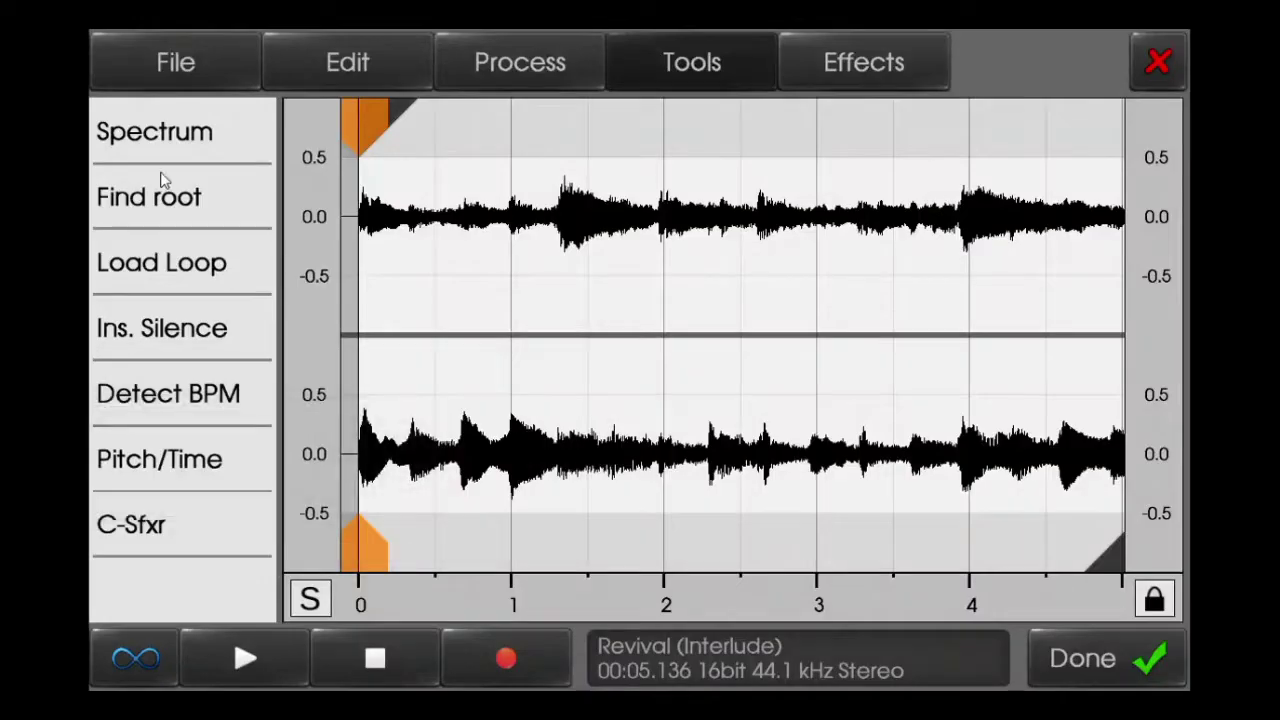
Detect the BPM of the stretched loop
{"action": "left_click_drag", "start_coordinate": [877, 395], "coordinate": [827, 400]}
{"action": "left_click_drag", "start_coordinate": [660, 383], "coordinate": [717, 376]}
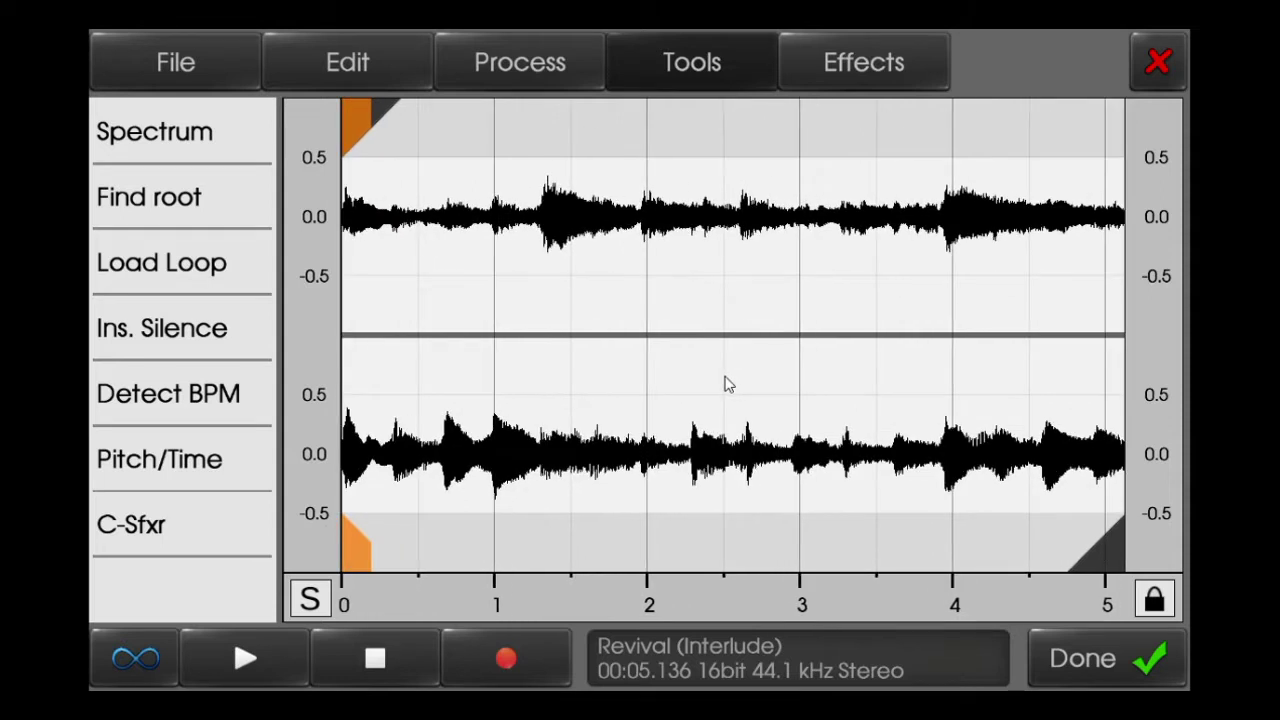
{"action": "left_click", "coordinate": [650, 45]}
{"action": "left_click", "coordinate": [531, 82]}
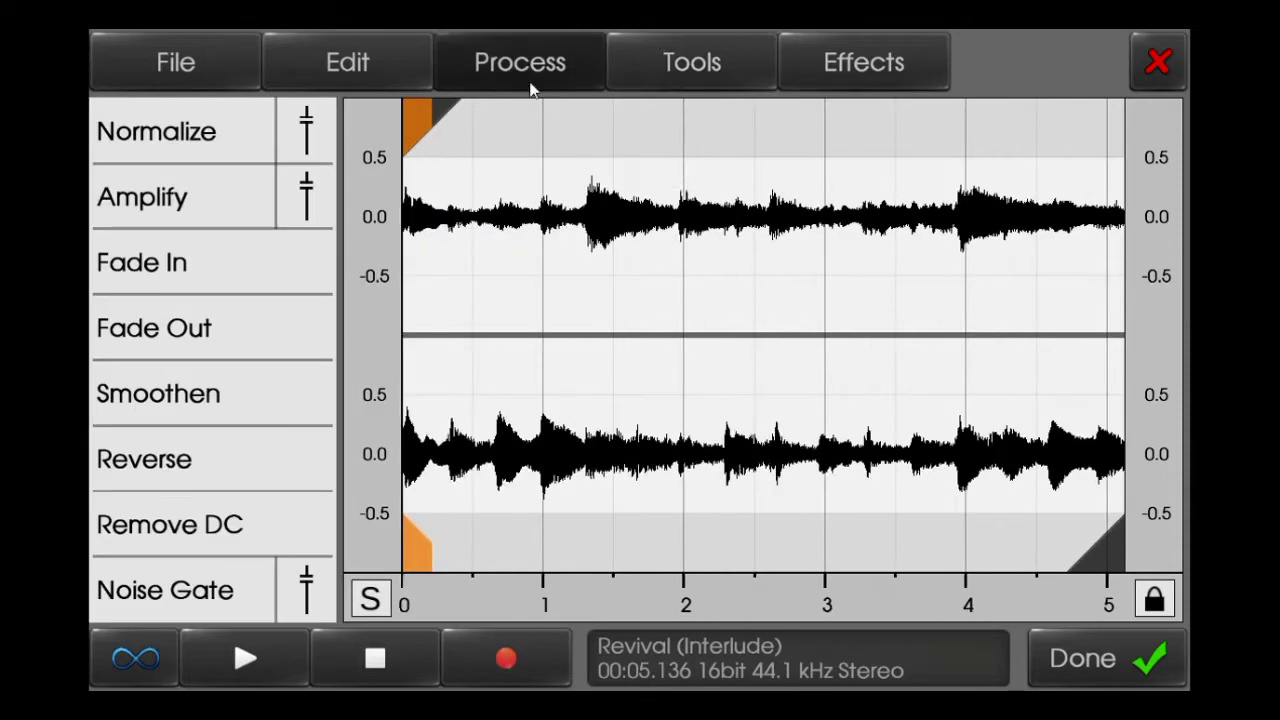
{"action": "left_click", "coordinate": [668, 80]}
{"action": "left_click", "coordinate": [222, 390]}
{"action": "left_click", "coordinate": [634, 390]}
Finish editing to return the loop to the PCMSynth and raise its output volume to maximum
{"action": "left_click", "coordinate": [1082, 658]}
{"action": "left_click_drag", "start_coordinate": [1092, 388], "coordinate": [1110, 335]}
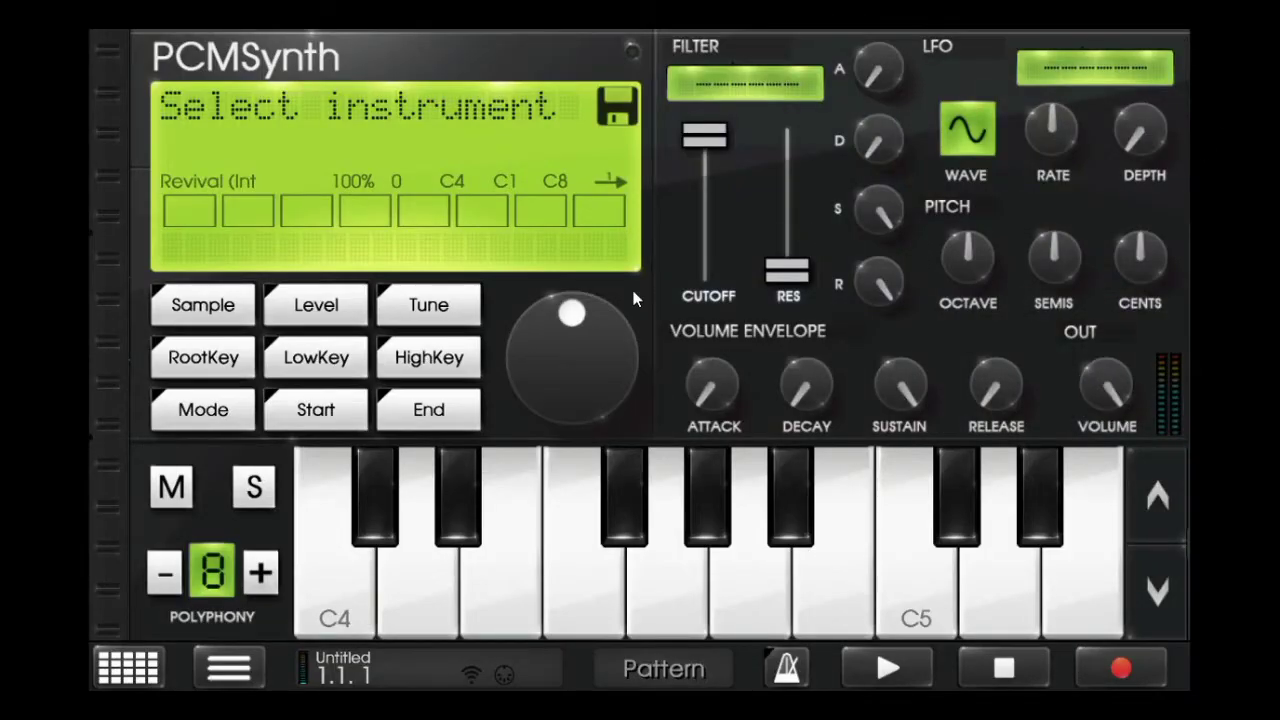
Open the PCMSynth's pattern editor and grow pattern A1 to 4 measures
{"action": "left_click", "coordinate": [128, 667]}
{"action": "left_click", "coordinate": [229, 668]}
{"action": "left_click", "coordinate": [757, 220]}
{"action": "left_click", "coordinate": [757, 220]}
{"action": "left_click", "coordinate": [757, 220]}
{"action": "left_click", "coordinate": [1234, 60]}
{"action": "left_click", "coordinate": [1005, 100]}
{"action": "left_click", "coordinate": [296, 118]}
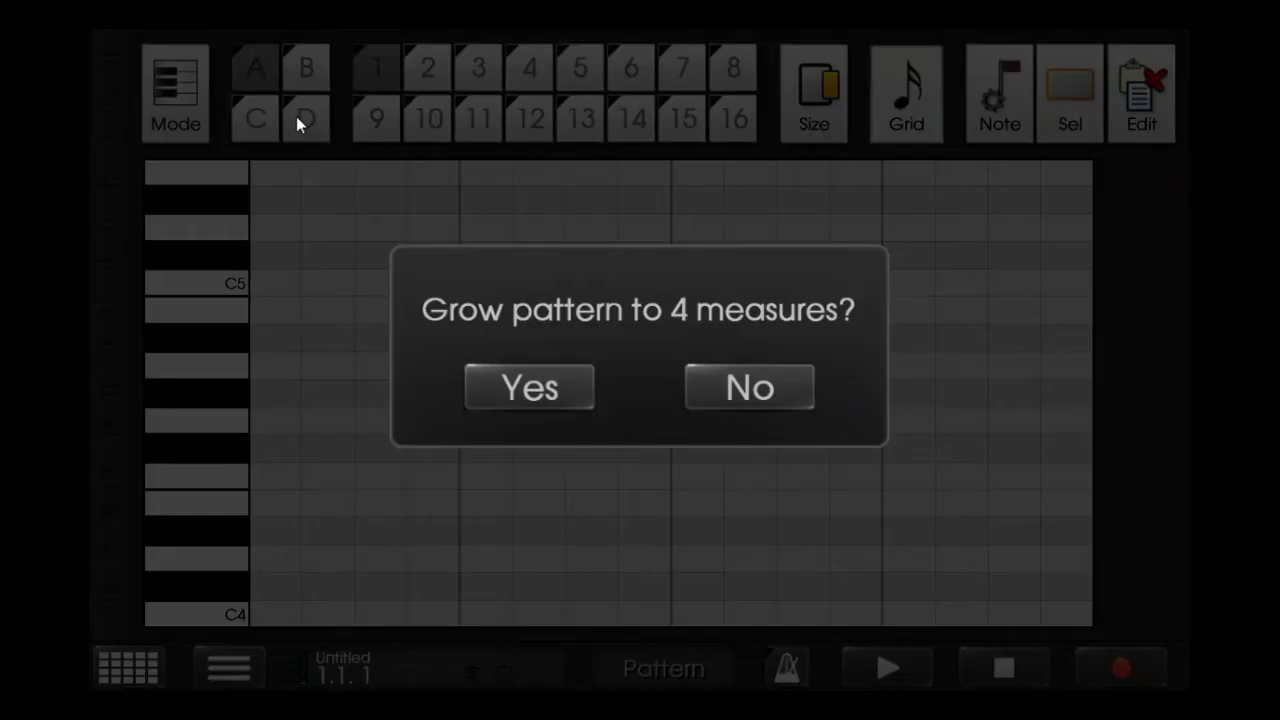
{"action": "left_click", "coordinate": [492, 390]}
Place a C4 note at the very start of pattern A1 and play the pattern
{"action": "left_click", "coordinate": [171, 535]}
{"action": "left_click_drag", "start_coordinate": [171, 535], "coordinate": [171, 393]}
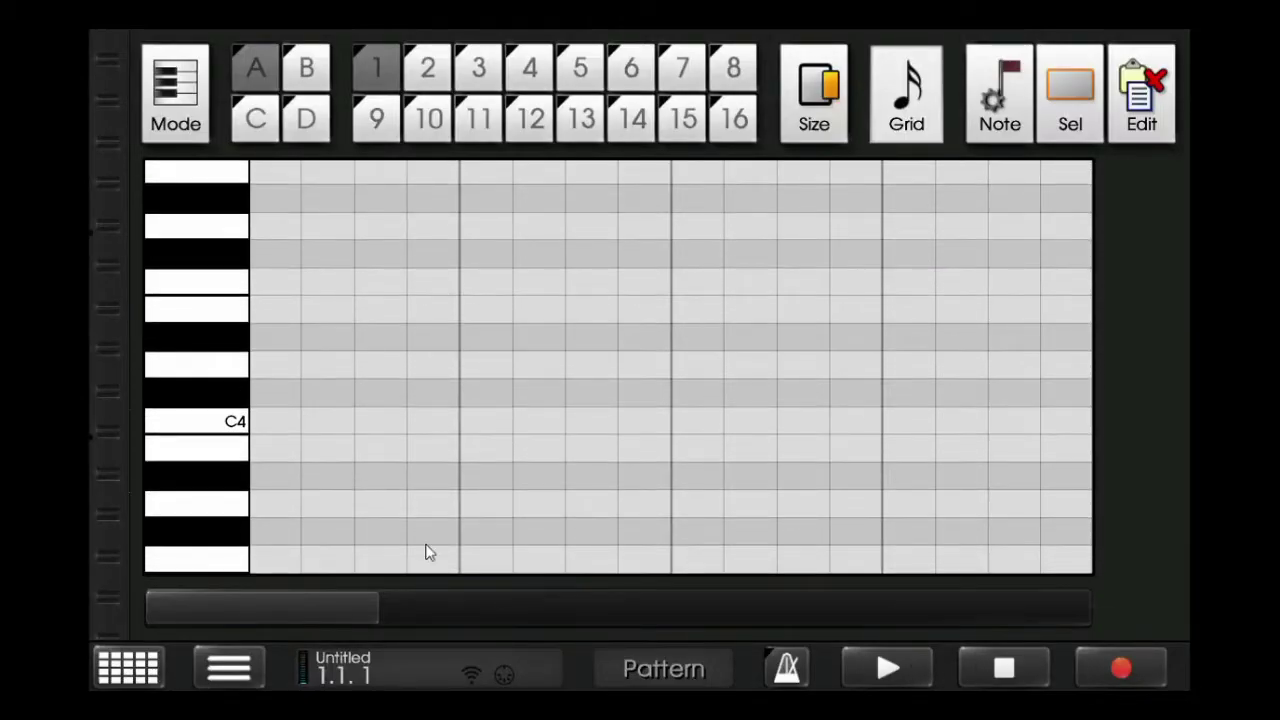
{"action": "left_click", "coordinate": [277, 422]}
{"action": "left_click", "coordinate": [889, 668]}
Set the pattern grid to 4x whole notes, leave the C4 note unselected and stop playback
{"action": "left_click", "coordinate": [906, 95]}
{"action": "left_click", "coordinate": [258, 62]}
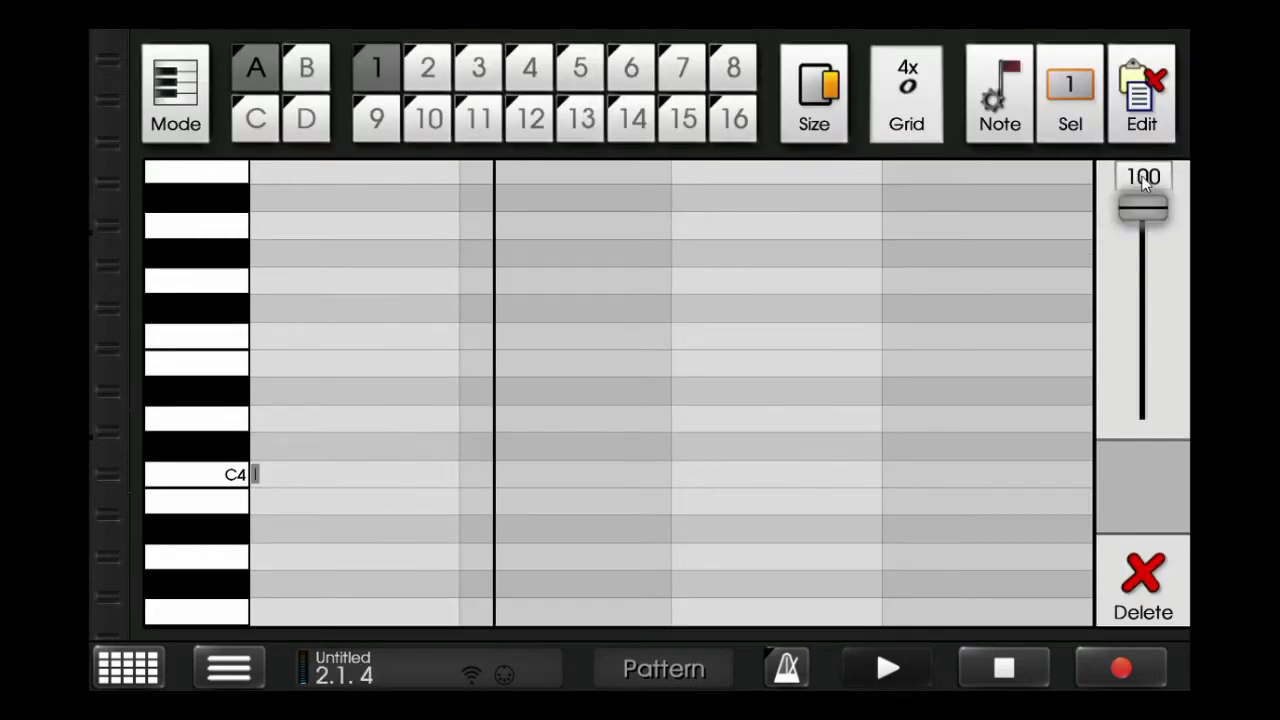
{"action": "left_click", "coordinate": [1070, 90]}
{"action": "left_click", "coordinate": [1143, 200]}
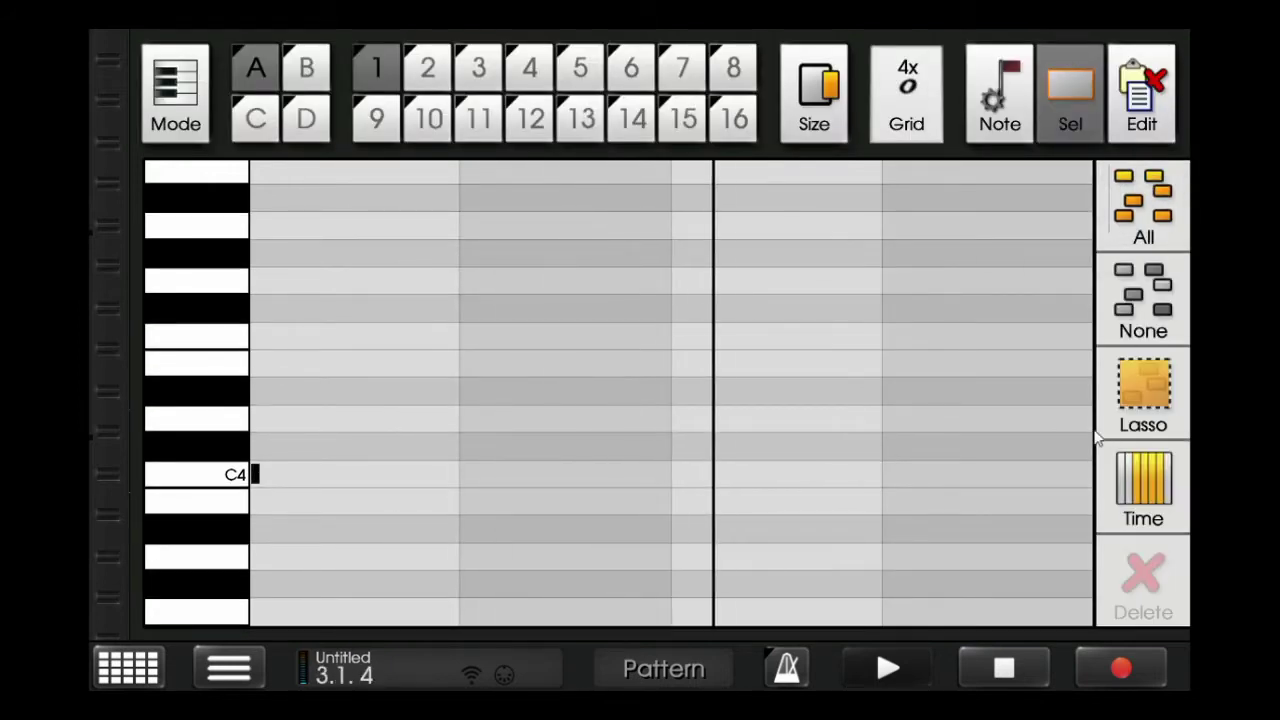
{"action": "left_click", "coordinate": [1002, 670]}
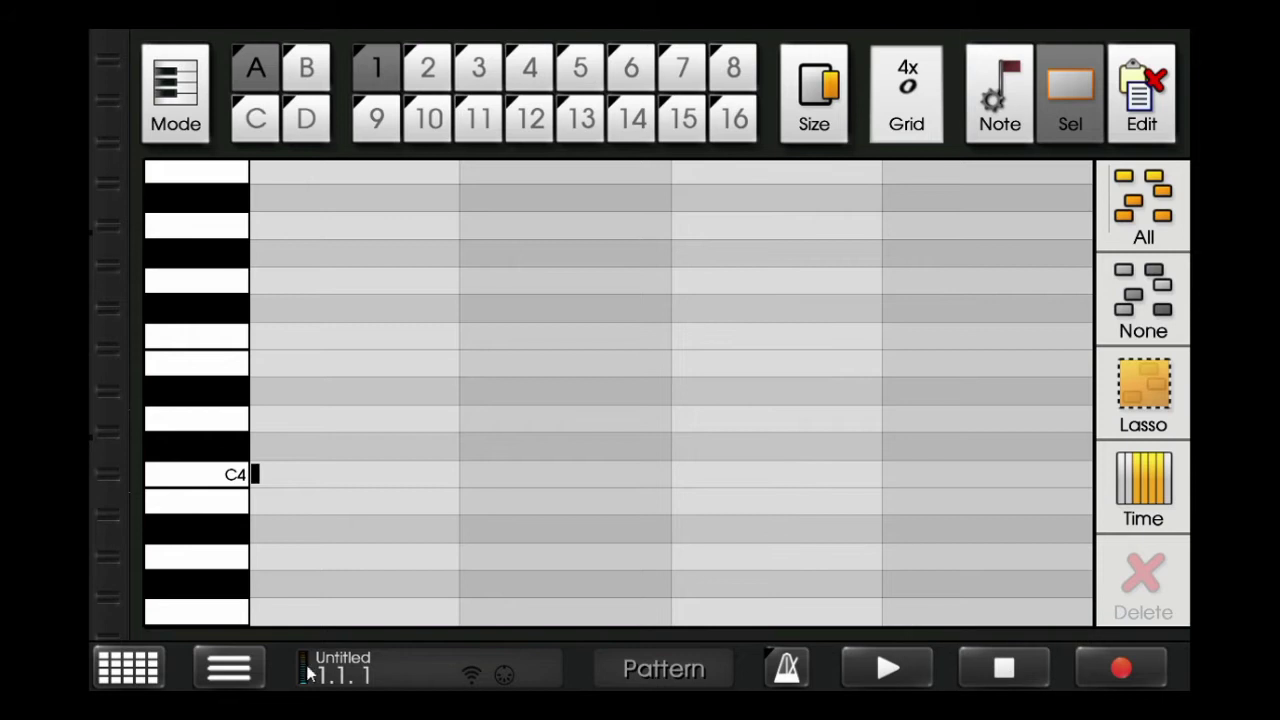
Raise the song tempo to 185 BPM, playing the pattern between adjustments to match the loop's length
{"action": "left_click", "coordinate": [229, 667]}
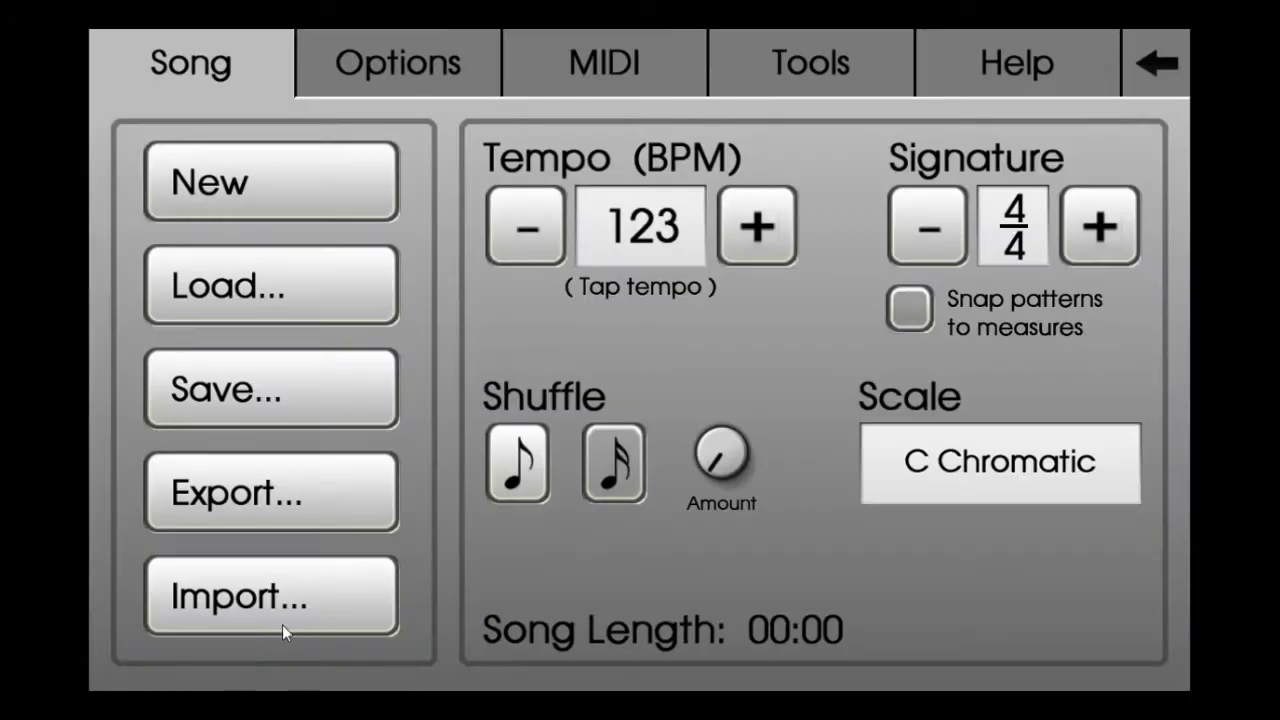
{"action": "left_click_drag", "start_coordinate": [756, 228], "coordinate": [756, 230]}
{"action": "left_click", "coordinate": [531, 230]}
{"action": "left_click", "coordinate": [531, 230]}
{"action": "left_click", "coordinate": [1155, 63]}
{"action": "left_click", "coordinate": [913, 668]}
{"action": "left_click", "coordinate": [913, 671]}
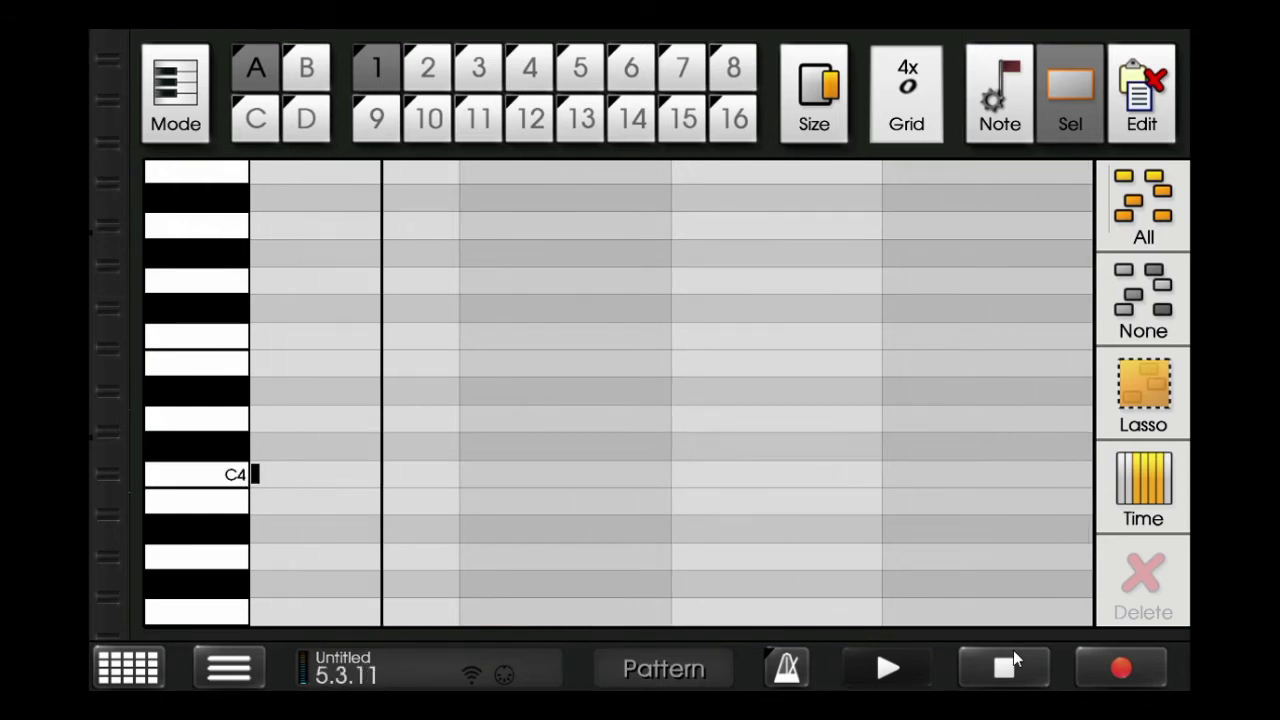
{"action": "left_click", "coordinate": [262, 660]}
{"action": "left_click", "coordinate": [749, 229]}
{"action": "left_click", "coordinate": [1146, 72]}
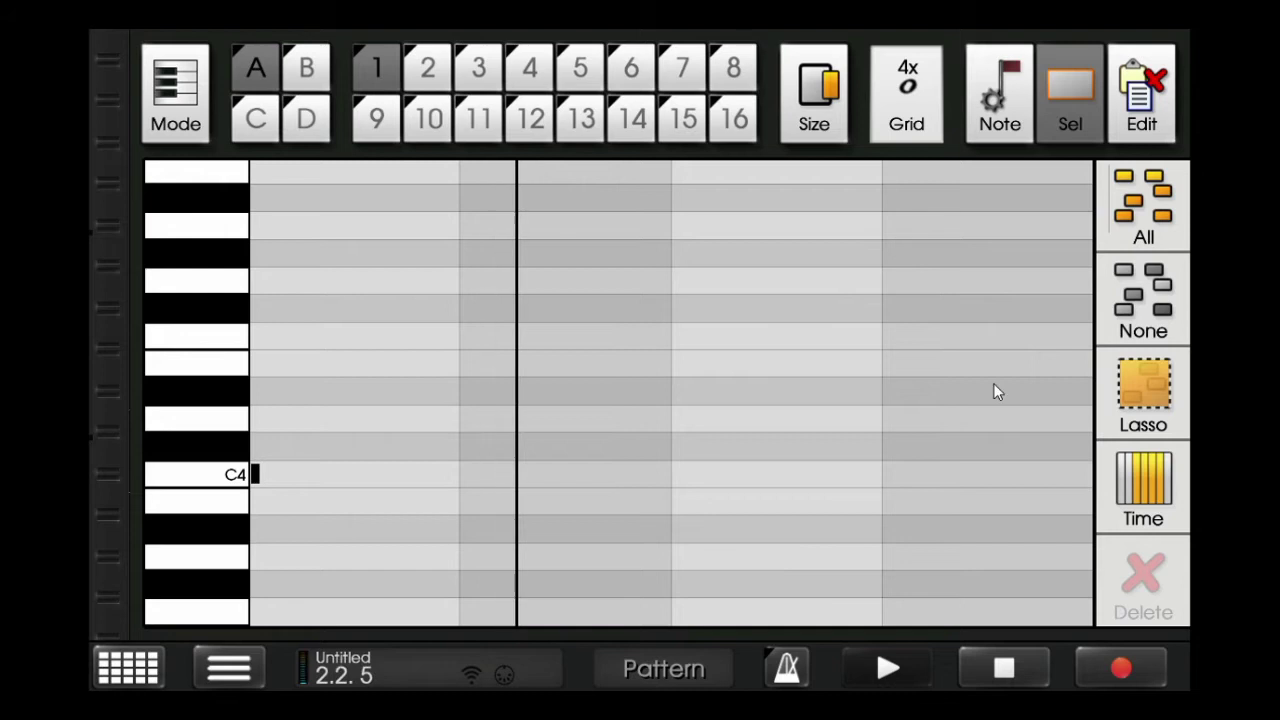
{"action": "left_click", "coordinate": [1006, 668]}
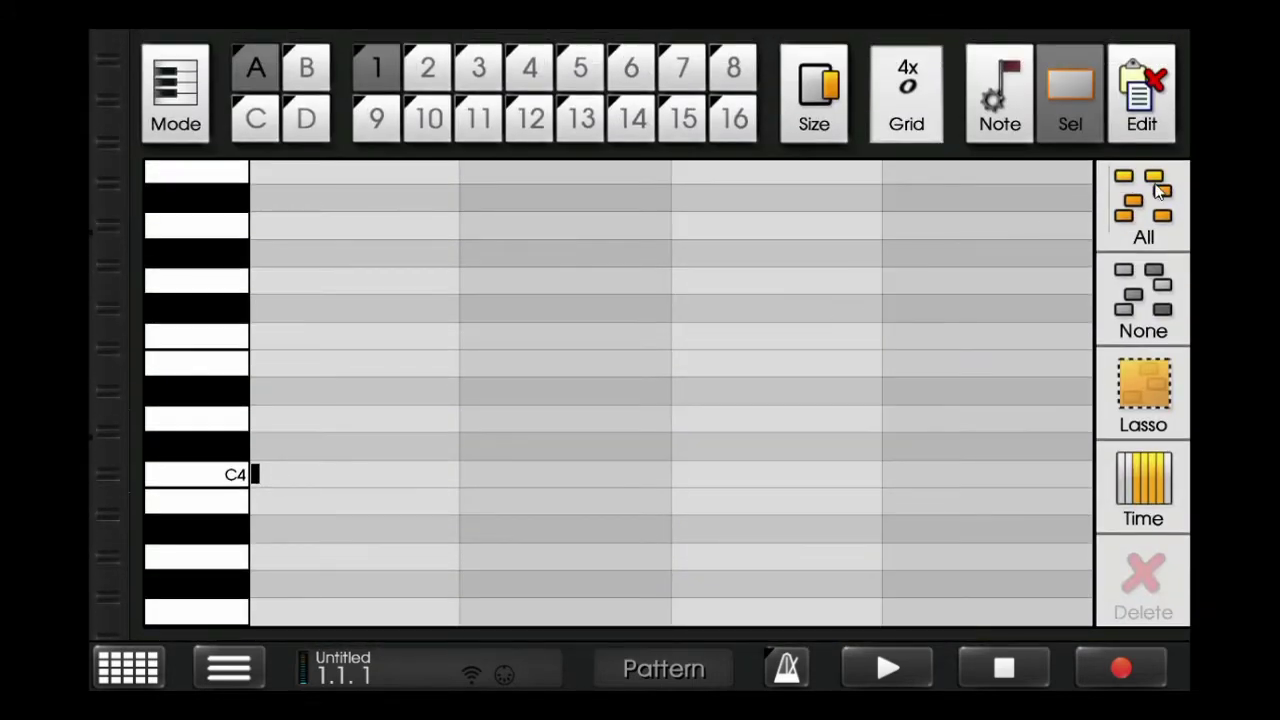
Select the C4 note, stretch it across all four measures and deselect it, then check the song tempo
{"action": "left_click", "coordinate": [1160, 190]}
{"action": "left_click", "coordinate": [814, 94]}
{"action": "left_click", "coordinate": [814, 94]}
{"action": "left_click", "coordinate": [814, 94]}
{"action": "left_click", "coordinate": [814, 94]}
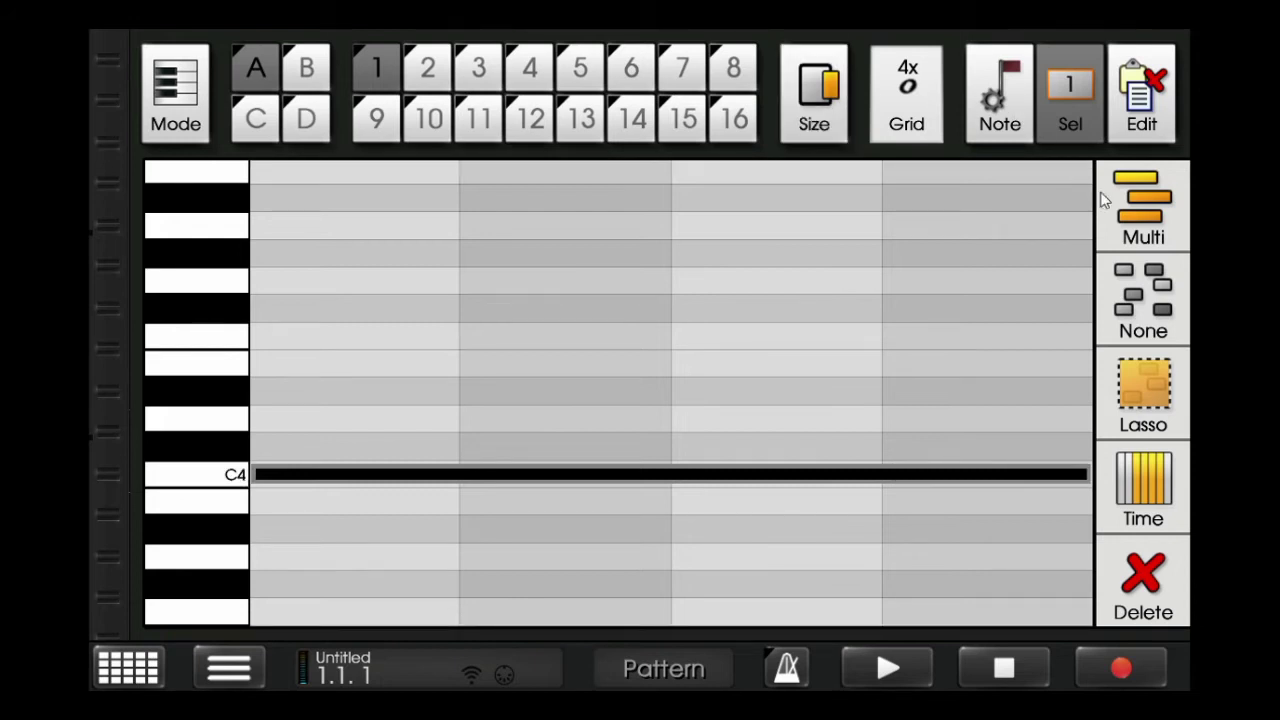
{"action": "left_click", "coordinate": [1130, 200]}
{"action": "left_click", "coordinate": [248, 672]}
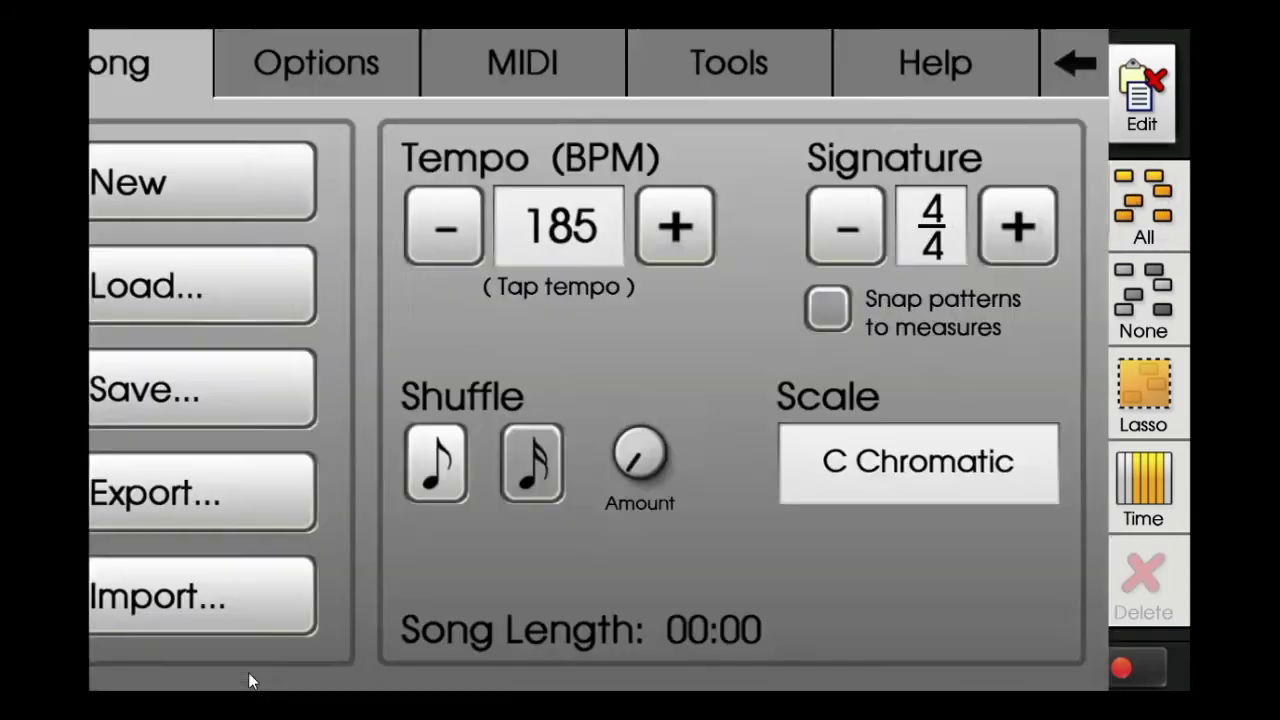
{"action": "left_click", "coordinate": [1171, 77]}
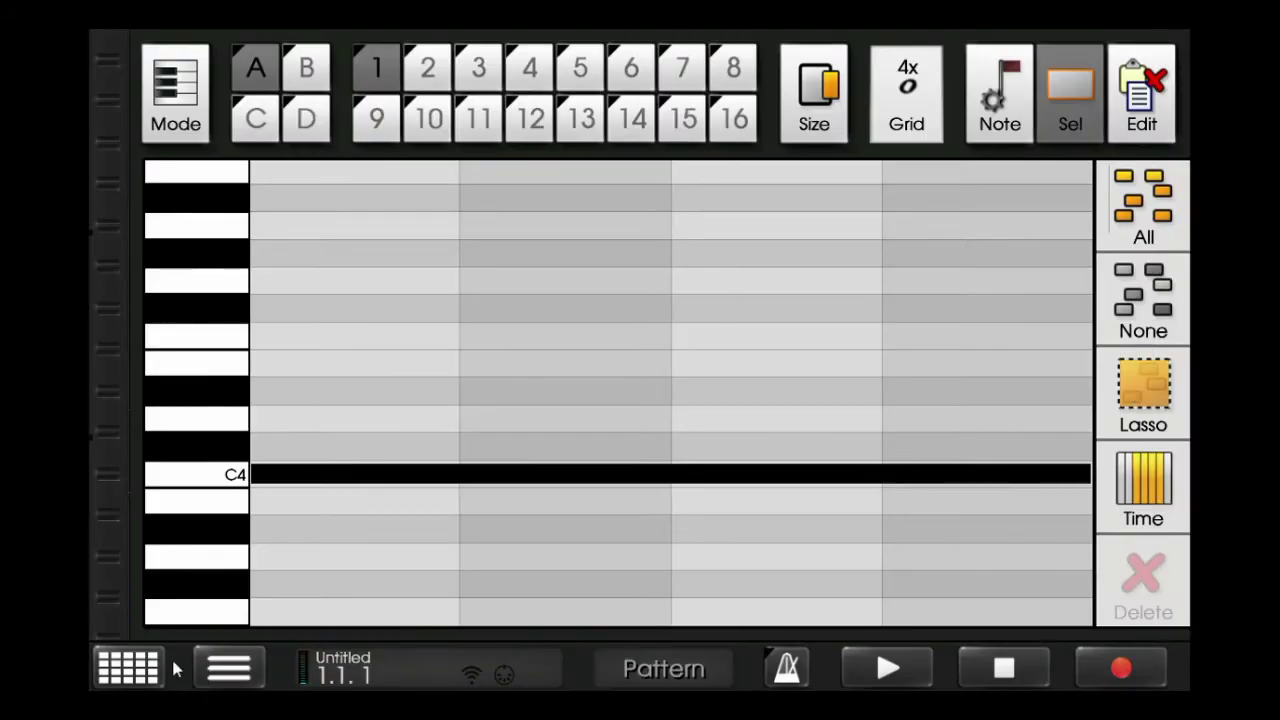
Add a second PCMSynth in machine slot 2
{"action": "left_click", "coordinate": [117, 667]}
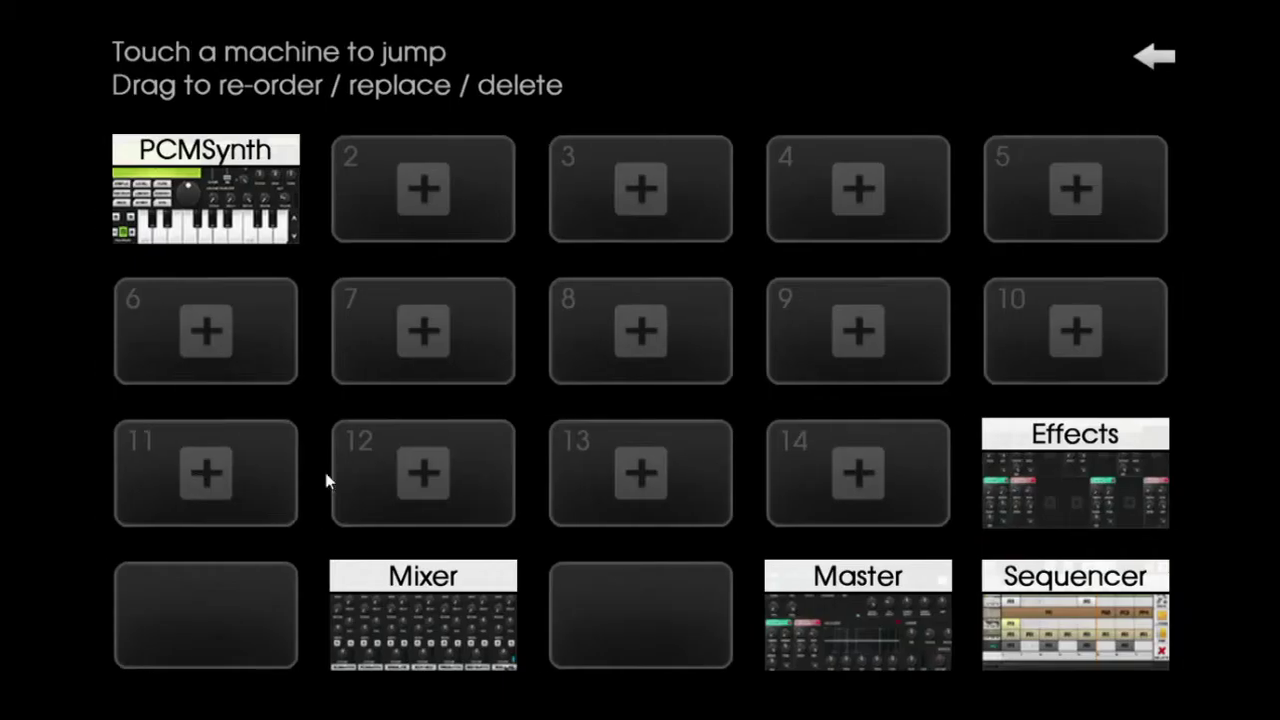
{"action": "left_click", "coordinate": [413, 177]}
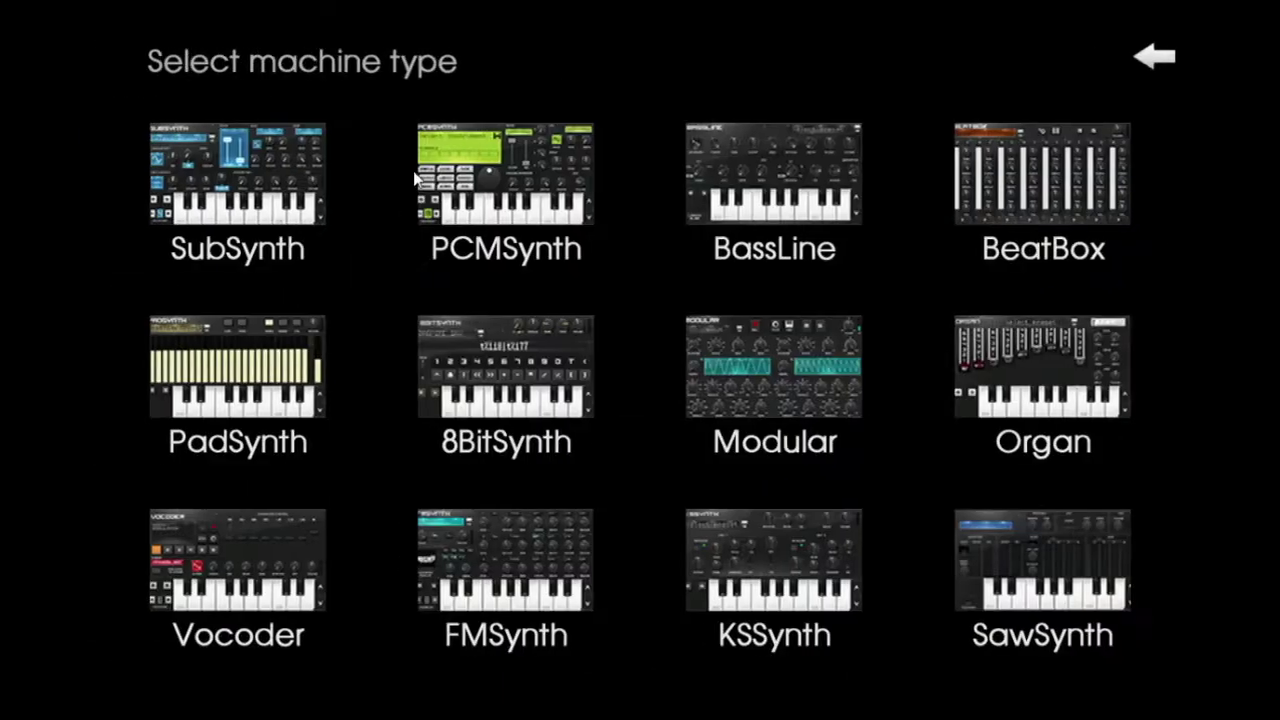
{"action": "left_click", "coordinate": [517, 197]}
{"action": "left_click", "coordinate": [349, 217]}
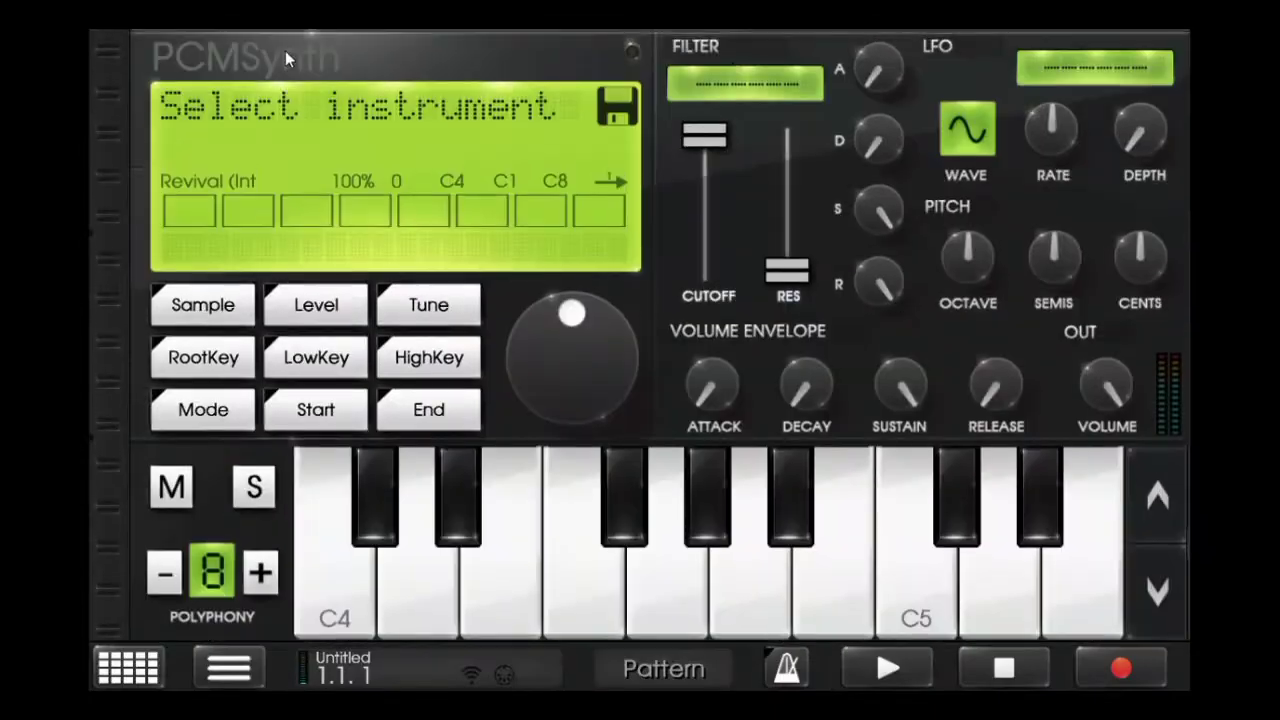
Rename the PCMSynth holding the Revival loop to Melody
{"action": "left_click", "coordinate": [285, 50]}
{"action": "type", "text": "M"}
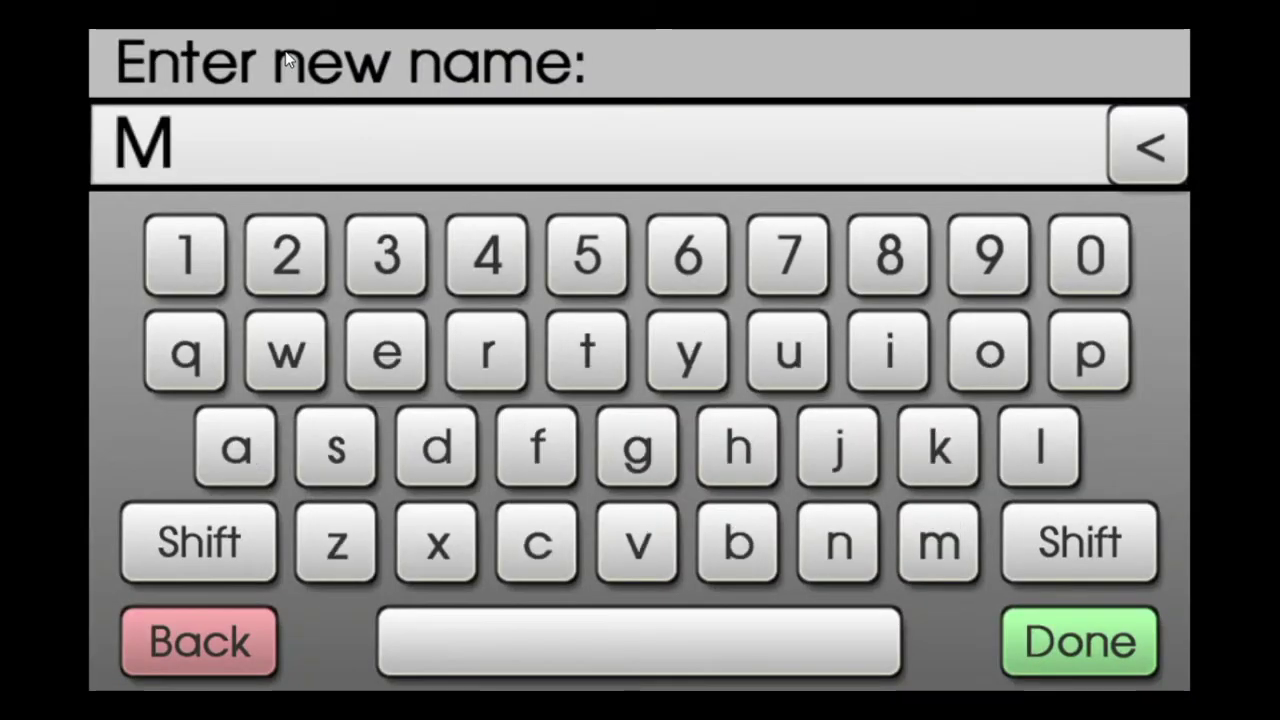
{"action": "type", "text": "elody"}
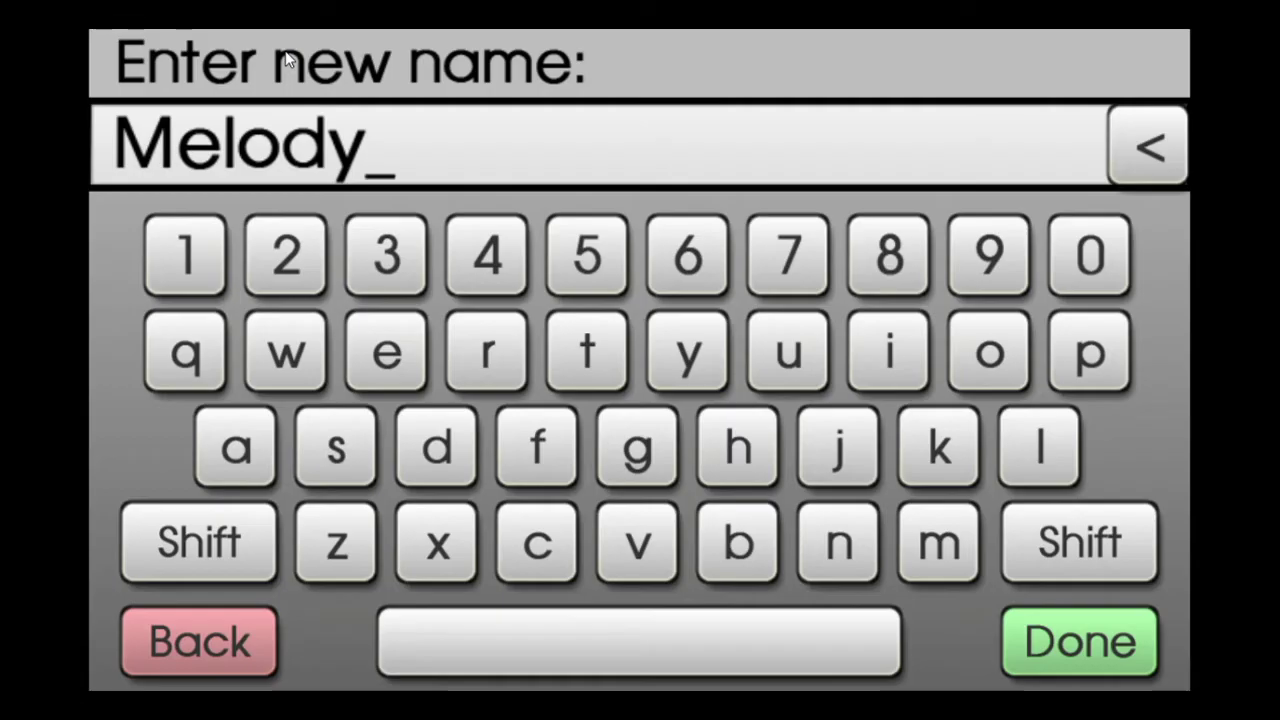
{"action": "key", "text": "Return"}
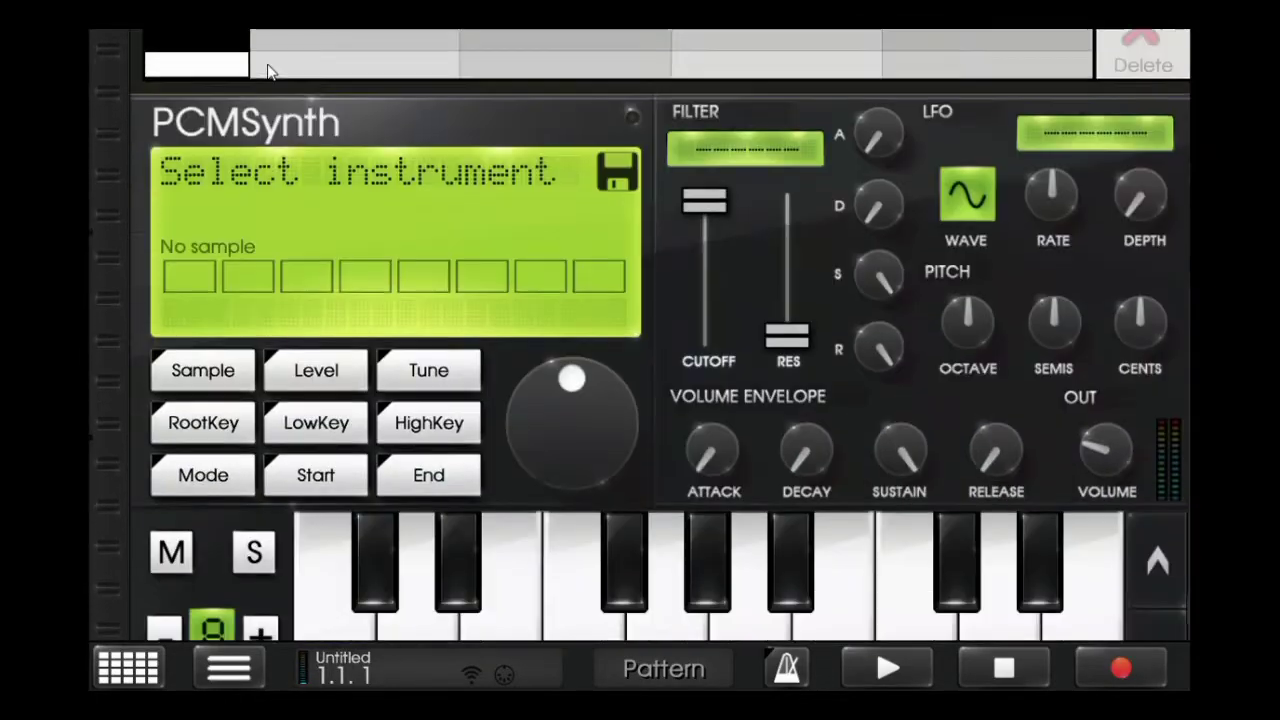
Leave the empty second PCMSynth unnamed and replace it with a BeatBox in machine slot 2
{"action": "left_click", "coordinate": [266, 61]}
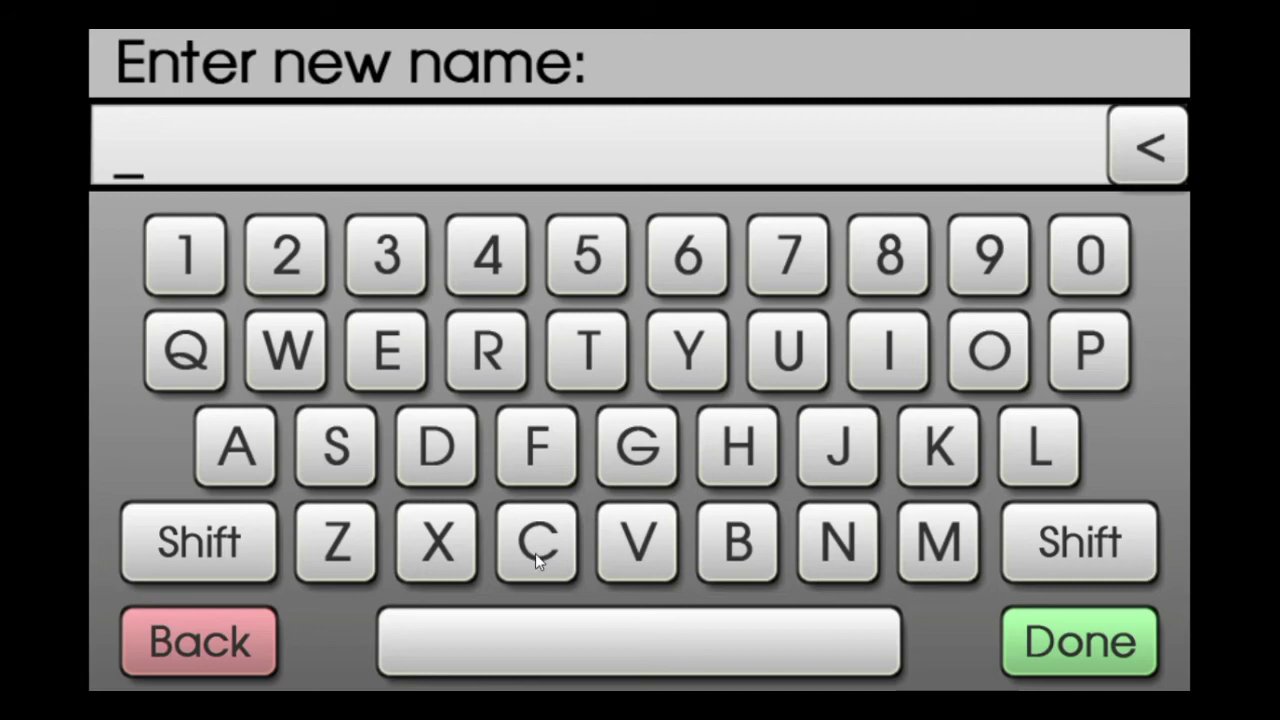
{"action": "left_click", "coordinate": [249, 640]}
{"action": "left_click", "coordinate": [124, 655]}
{"action": "left_click_drag", "start_coordinate": [463, 175], "coordinate": [909, 50]}
{"action": "left_click", "coordinate": [377, 193]}
{"action": "left_click", "coordinate": [1008, 184]}
{"action": "left_click", "coordinate": [497, 186]}
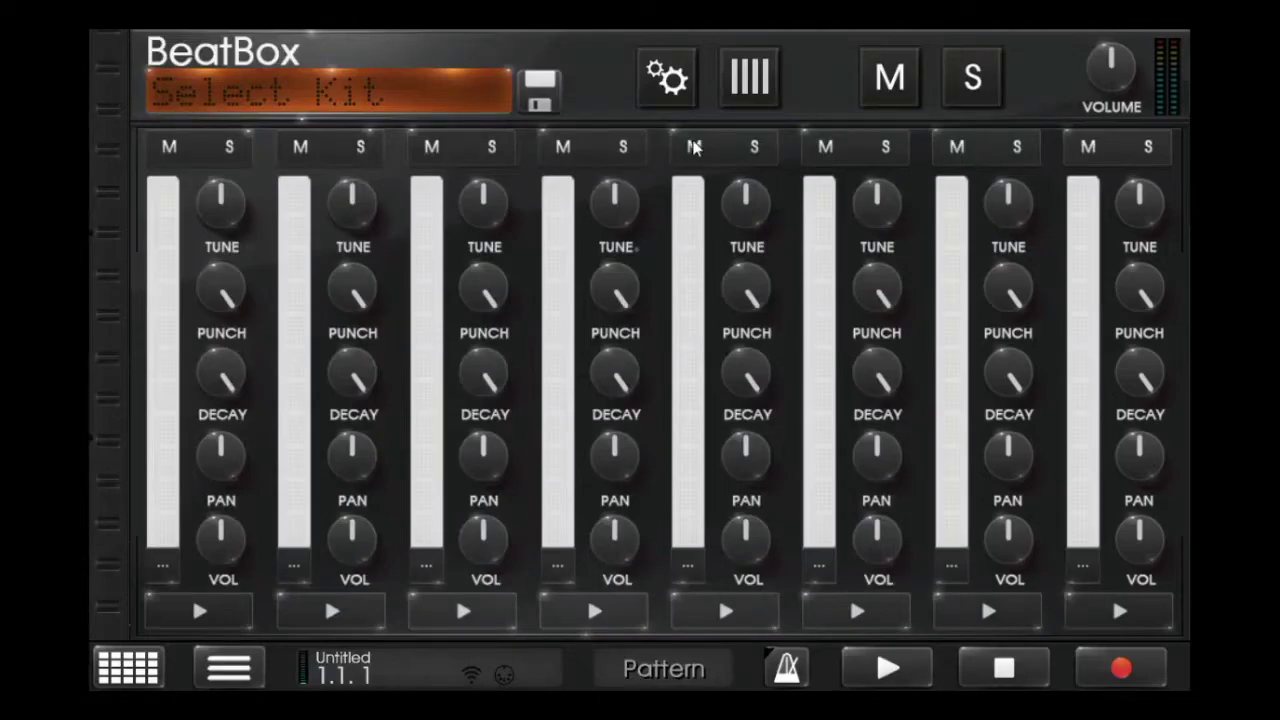
Open an empty sample from the BeatBox in the wave editor and browse the samples/editor folder for a file
{"action": "left_click", "coordinate": [692, 72]}
{"action": "left_click", "coordinate": [339, 248]}
{"action": "left_click", "coordinate": [174, 60]}
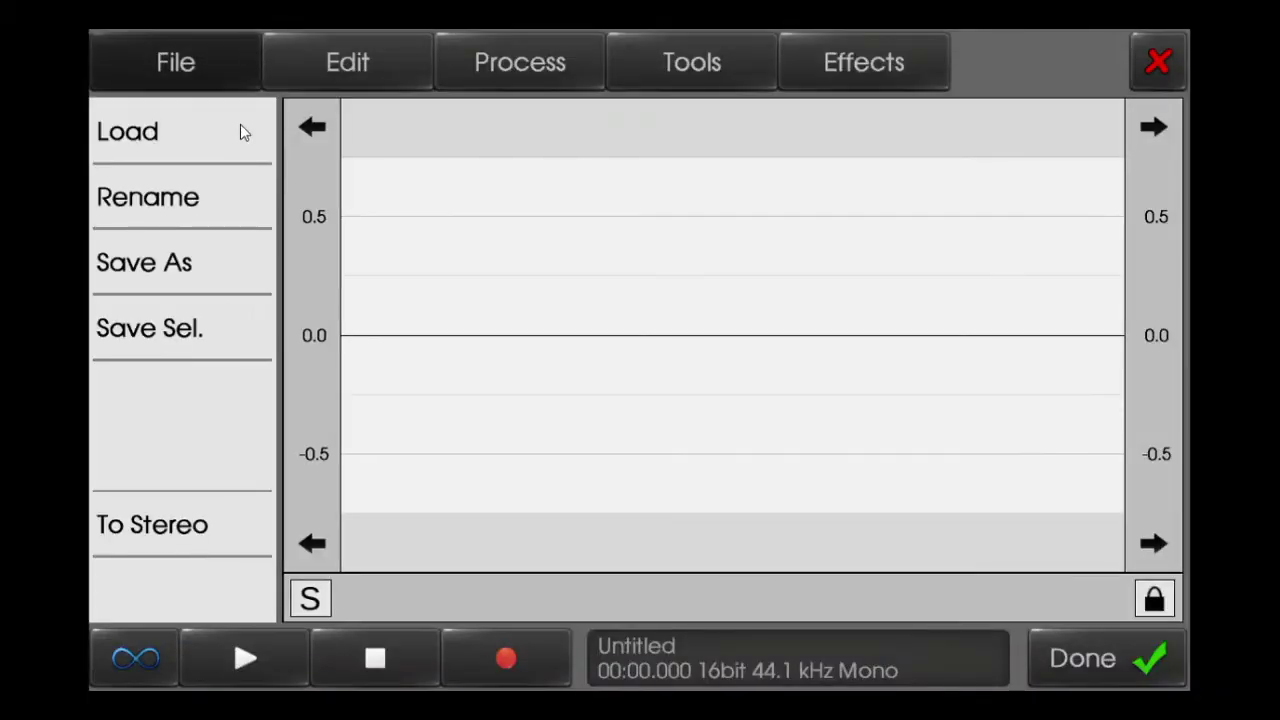
{"action": "left_click", "coordinate": [240, 131]}
{"action": "left_click", "coordinate": [326, 238]}
{"action": "right_click", "coordinate": [323, 234]}
{"action": "left_click", "coordinate": [868, 88]}
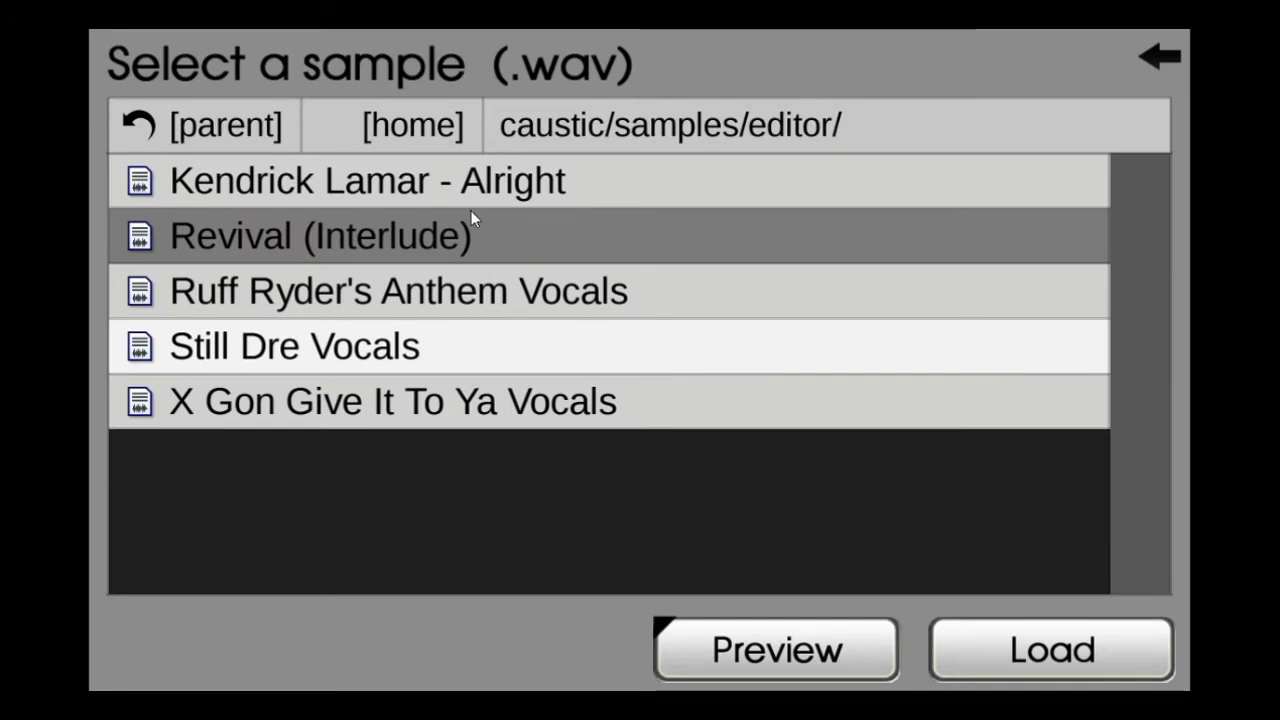
Go through the Alright, Ruff Ryder's Anthem, Still Dre and X Gon Give It To Ya samples and load Still Dre Vocals
{"action": "left_click", "coordinate": [500, 183]}
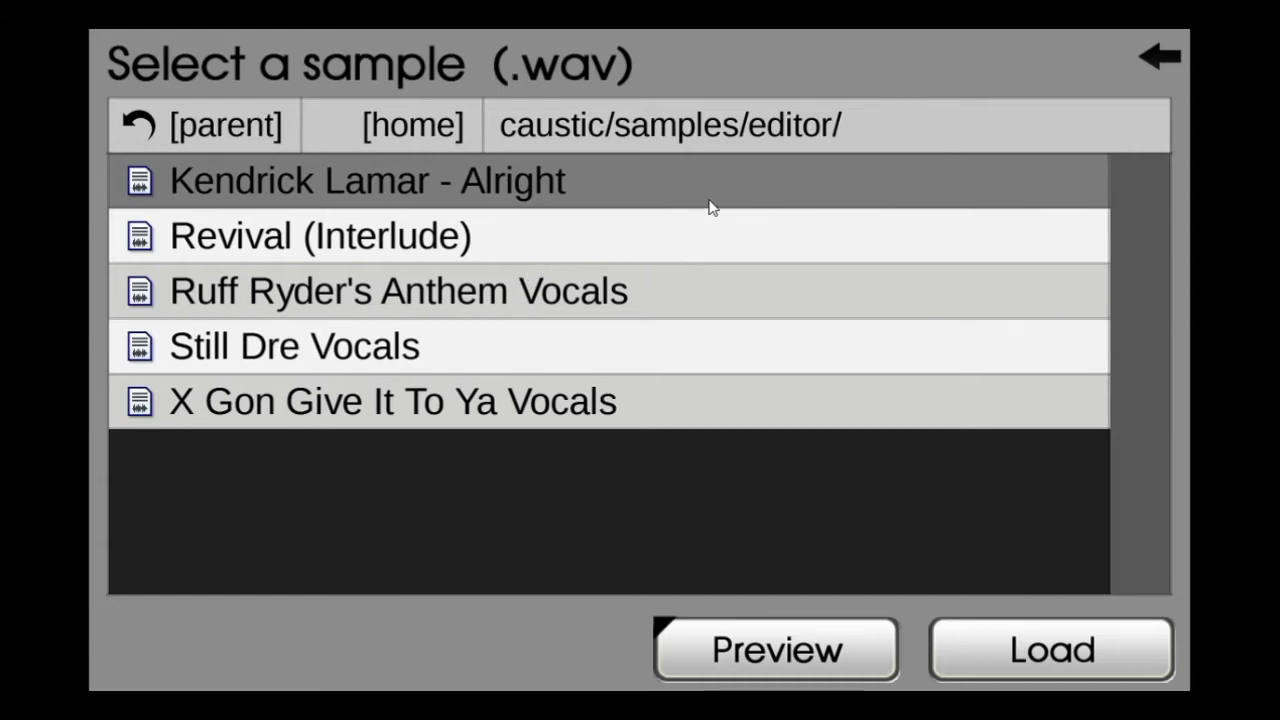
{"action": "left_click", "coordinate": [647, 292]}
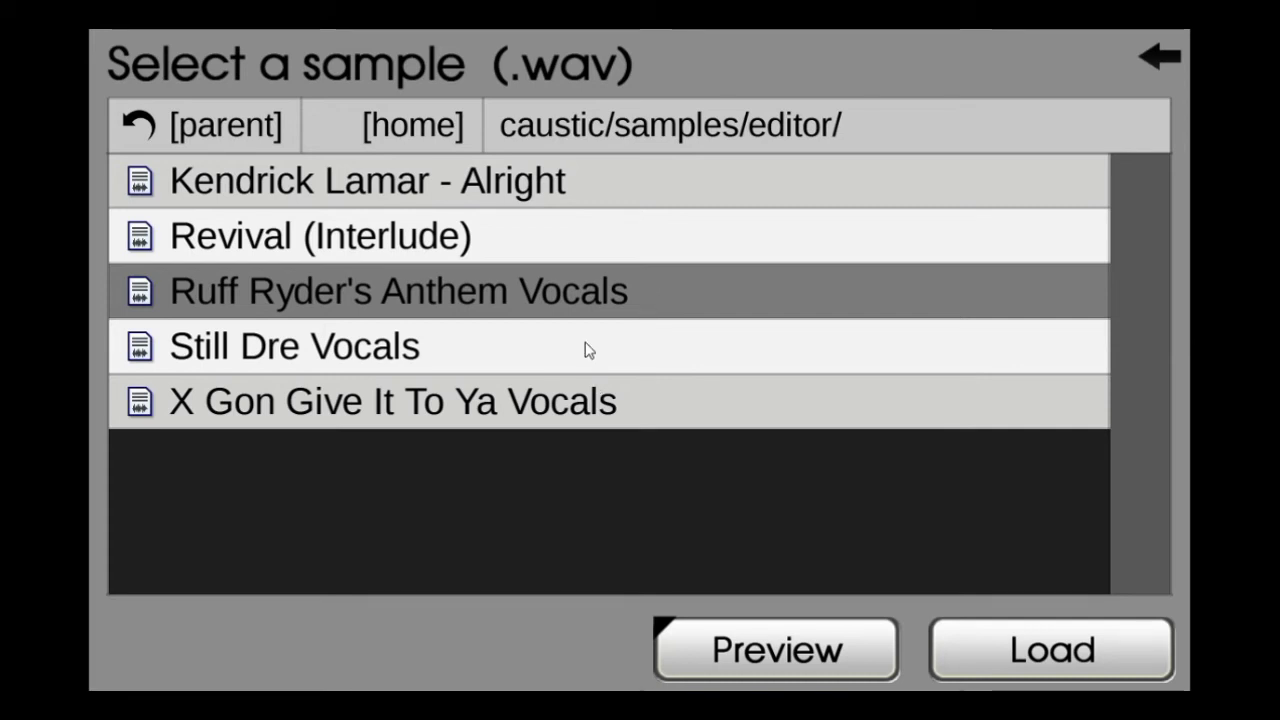
{"action": "left_click", "coordinate": [602, 367]}
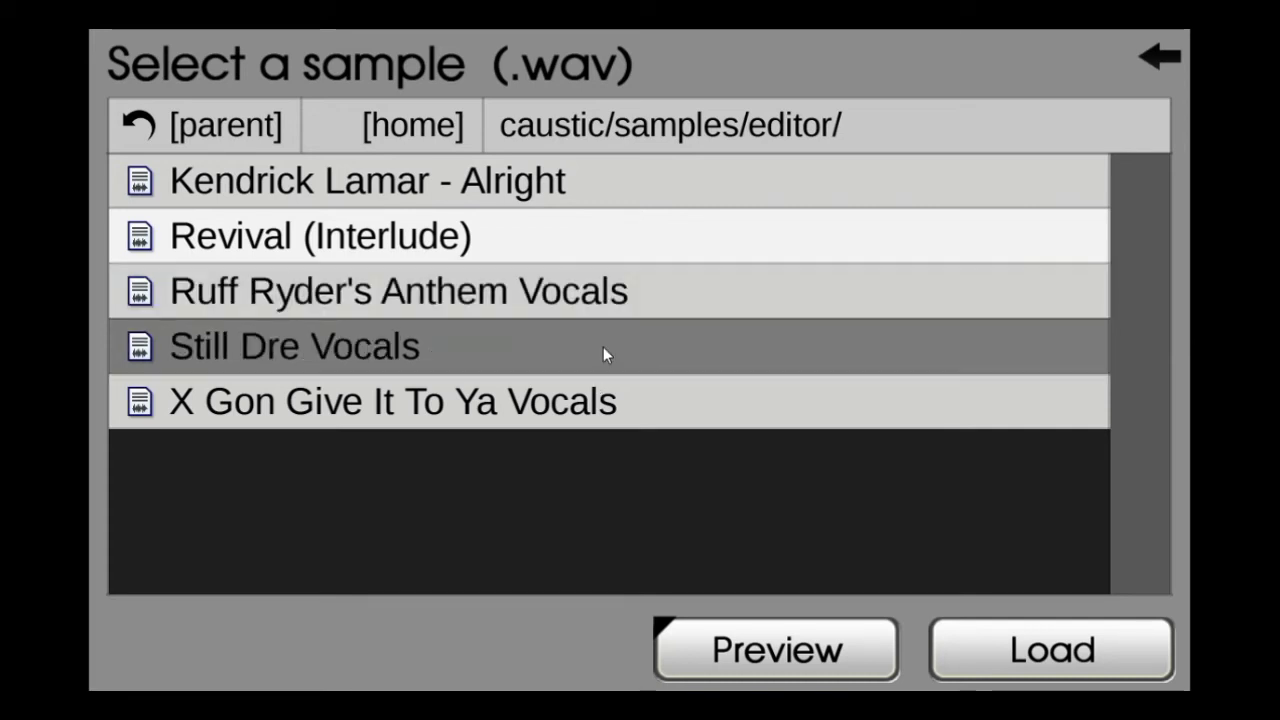
{"action": "left_click", "coordinate": [611, 392]}
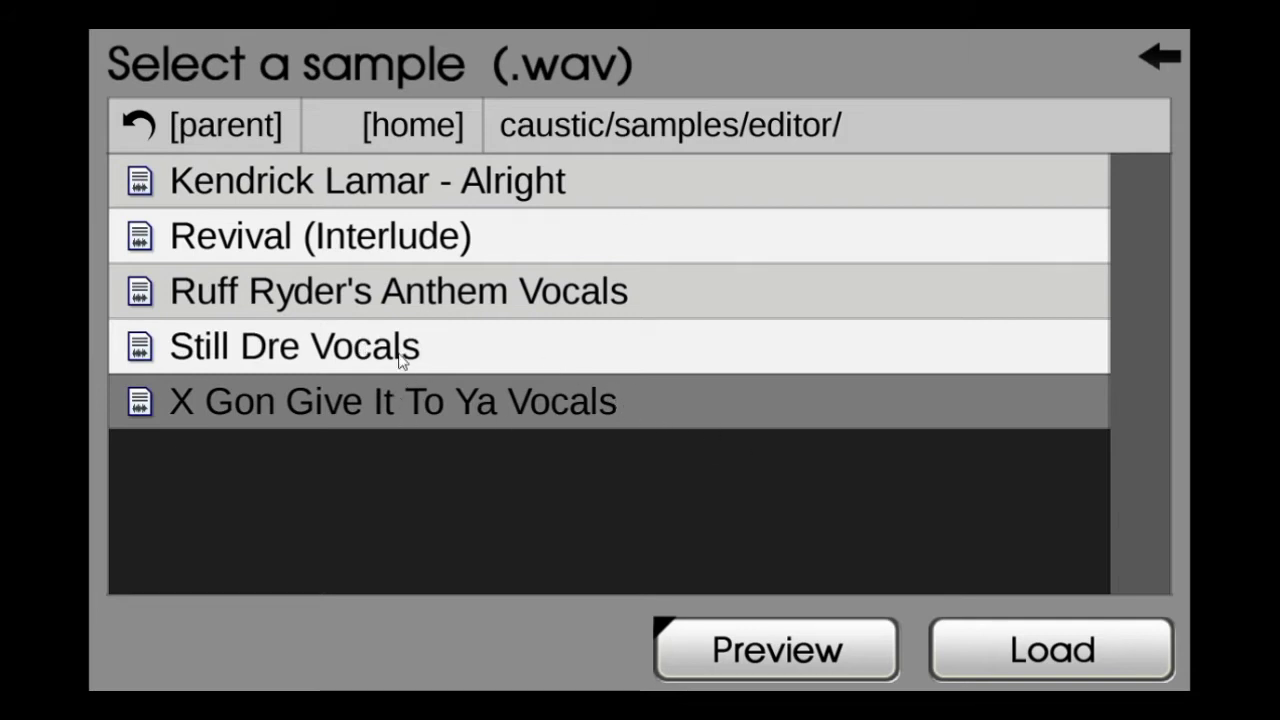
{"action": "left_click", "coordinate": [465, 345]}
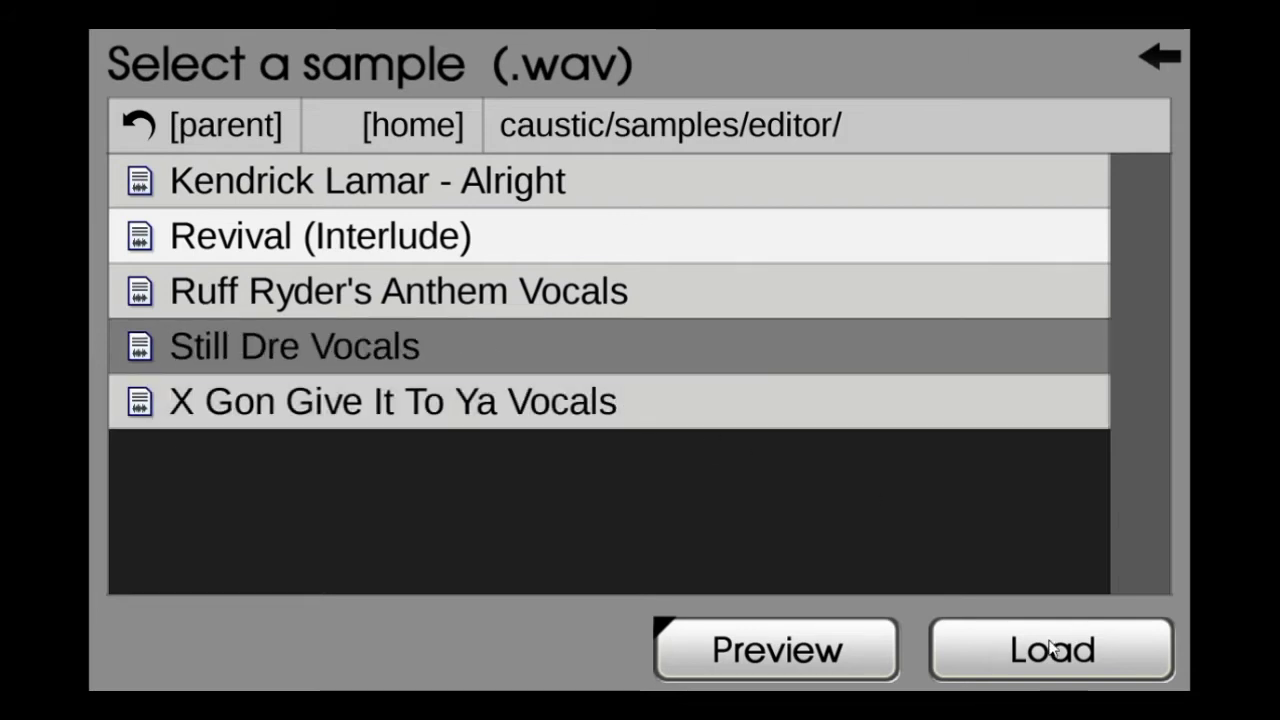
{"action": "left_click", "coordinate": [1052, 648]}
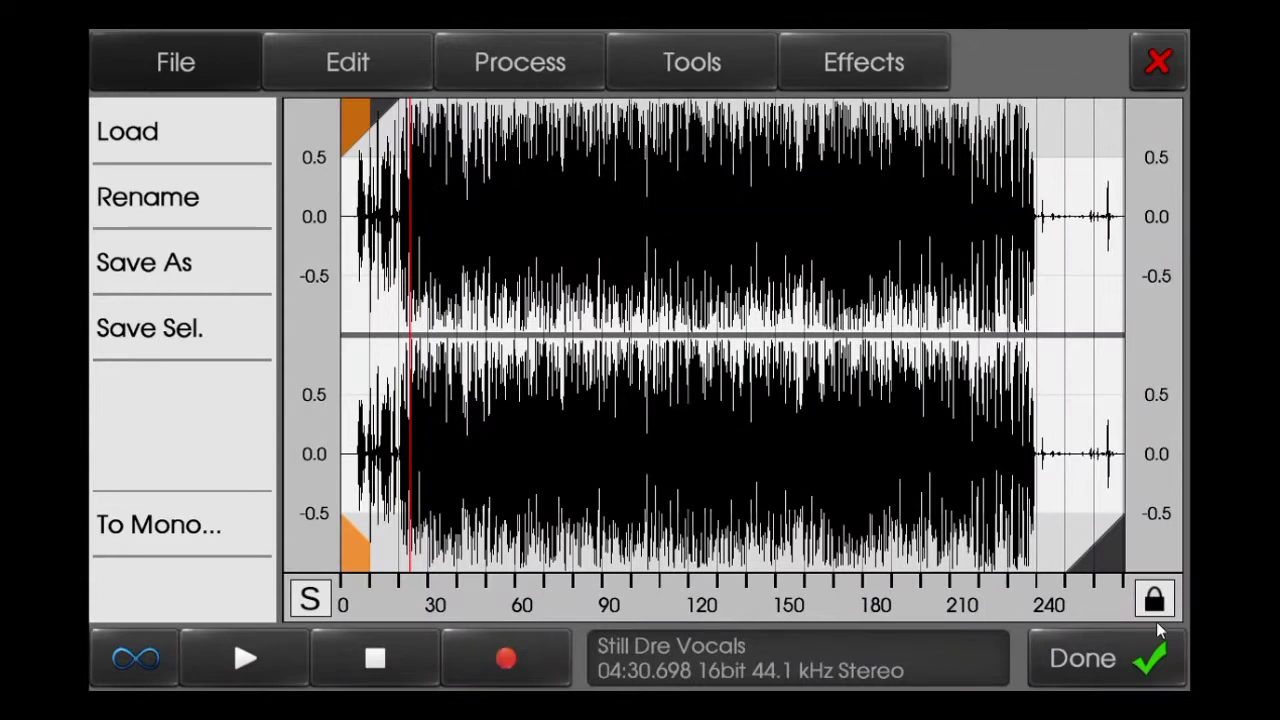
Pull the selection's end back to about 68 seconds and play the vocals from about 24 seconds
{"action": "mouse_move", "coordinate": [1128, 588]}
{"action": "left_mouse_down"}
{"action": "mouse_move", "coordinate": [960, 545]}
{"action": "mouse_move", "coordinate": [525, 538]}
{"action": "left_mouse_up"}
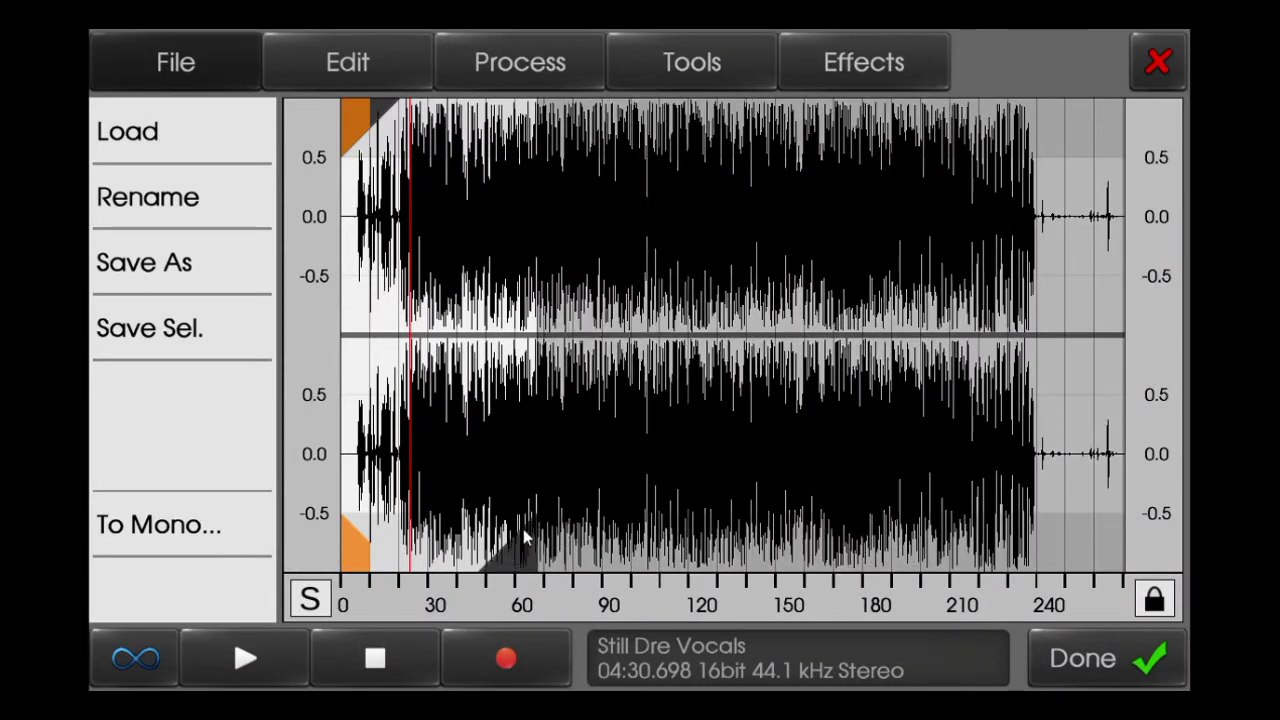
{"action": "left_click", "coordinate": [413, 410]}
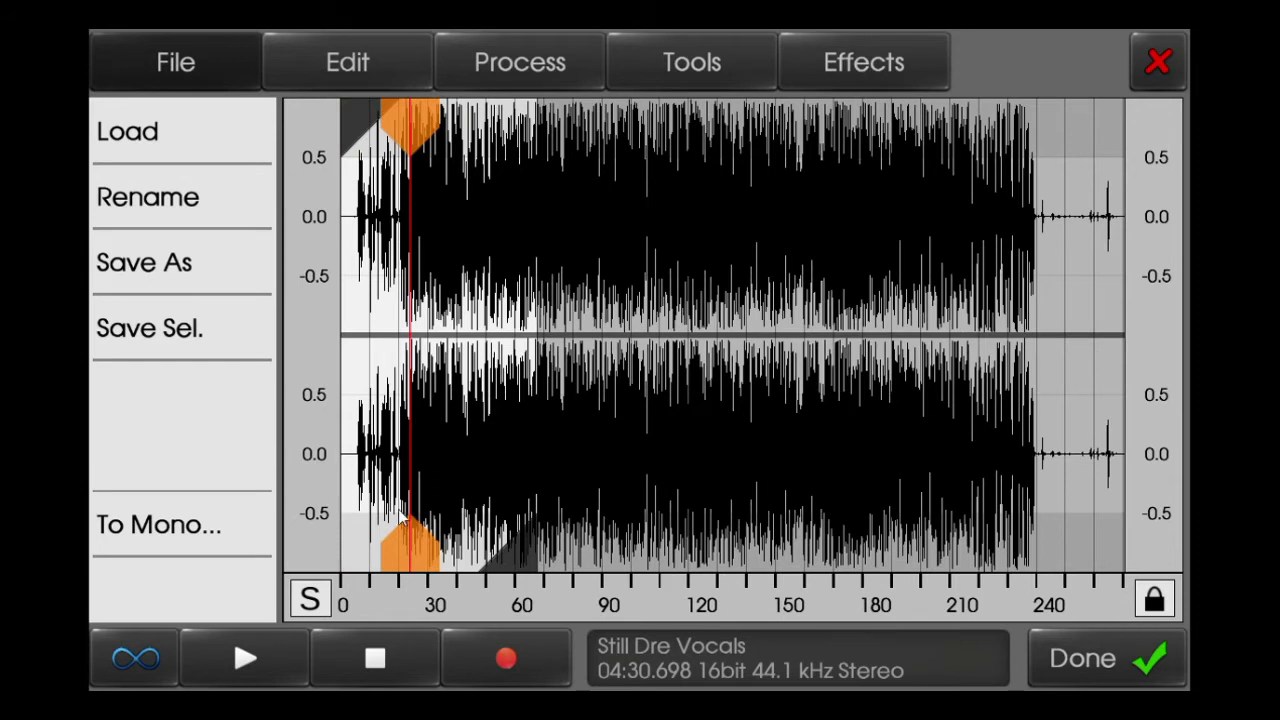
{"action": "left_click", "coordinate": [300, 652]}
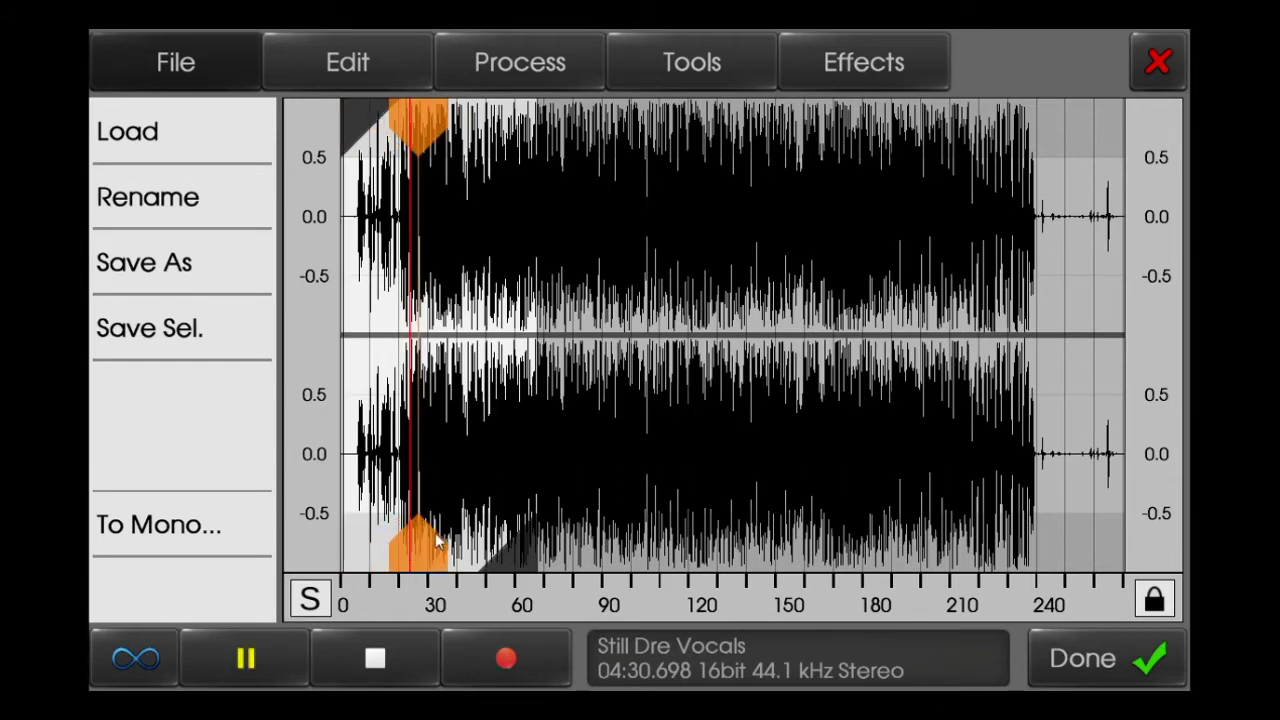
Play the vocals from several points between about 12 and 40 seconds to locate a usable phrase
{"action": "left_click_drag", "start_coordinate": [437, 540], "coordinate": [437, 510]}
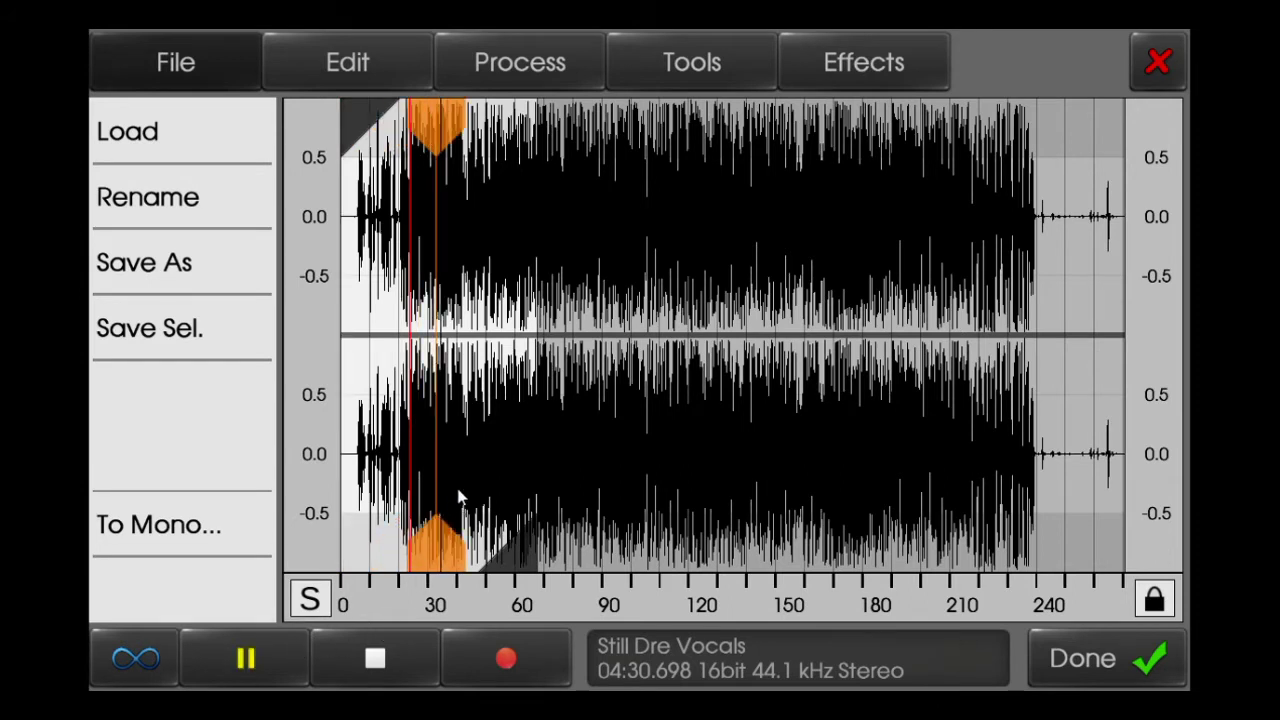
{"action": "left_click", "coordinate": [457, 484]}
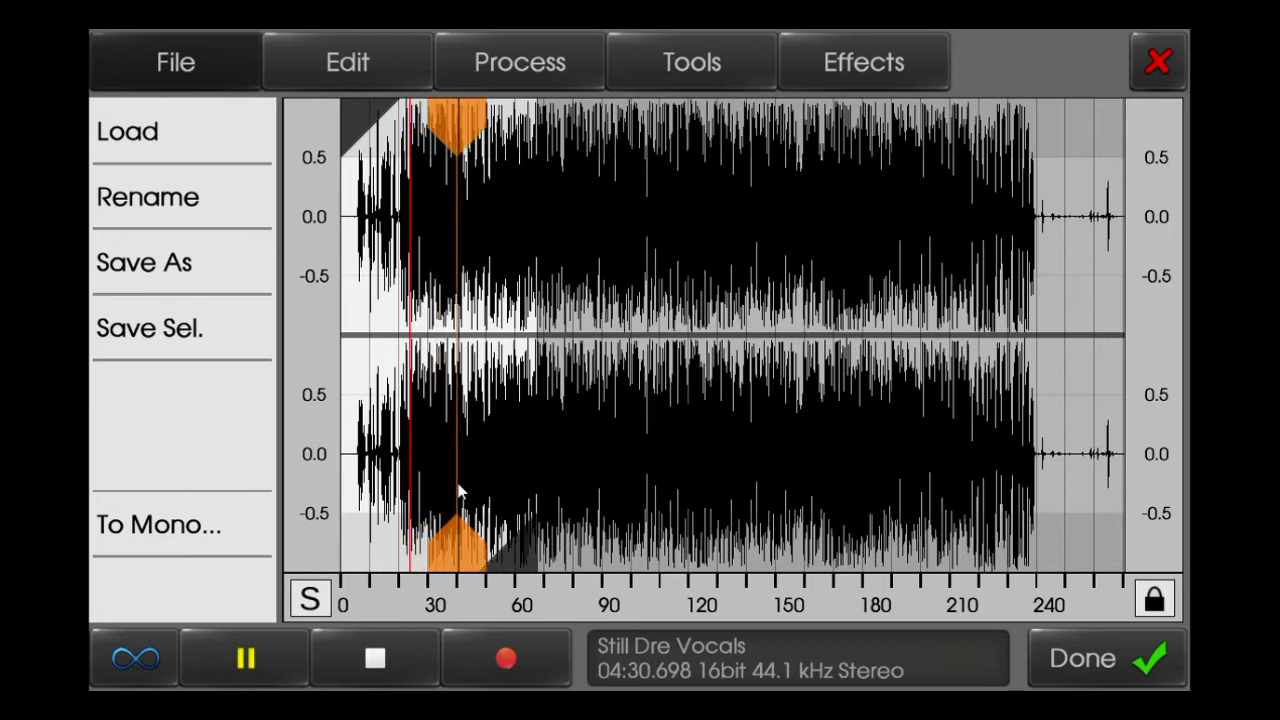
{"action": "left_click", "coordinate": [414, 480]}
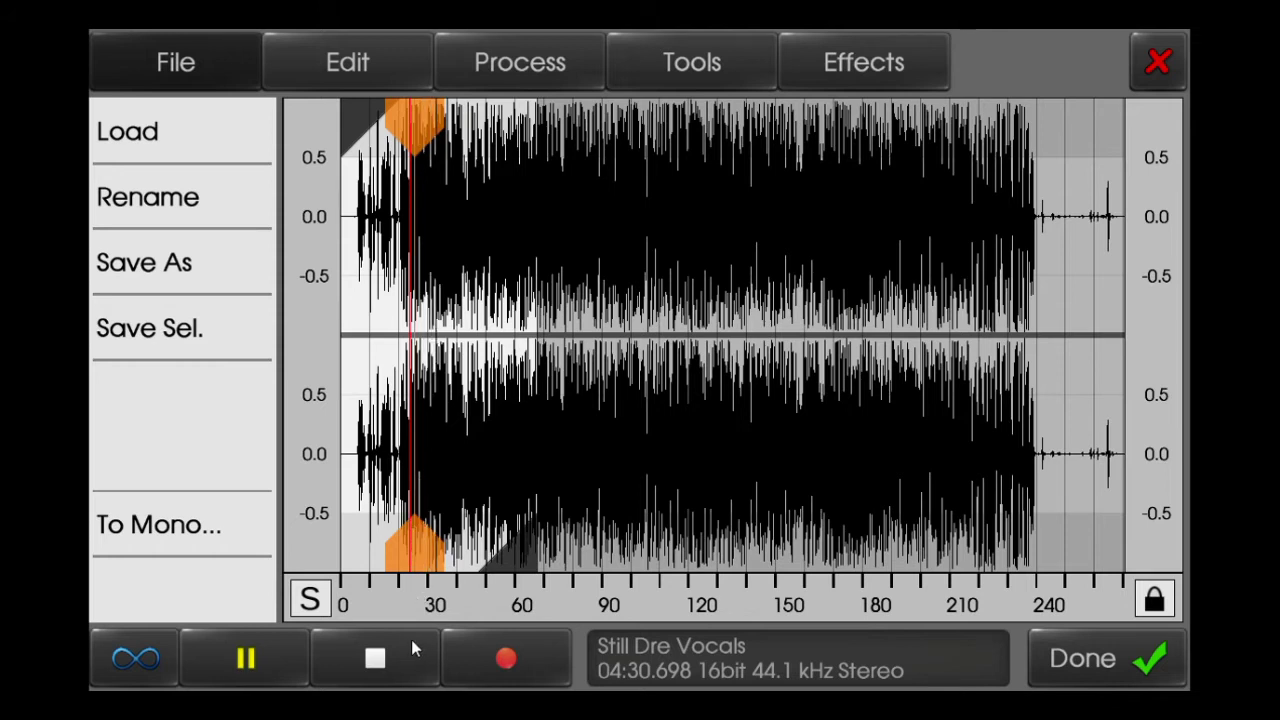
{"action": "left_click", "coordinate": [411, 639]}
{"action": "left_click", "coordinate": [380, 472]}
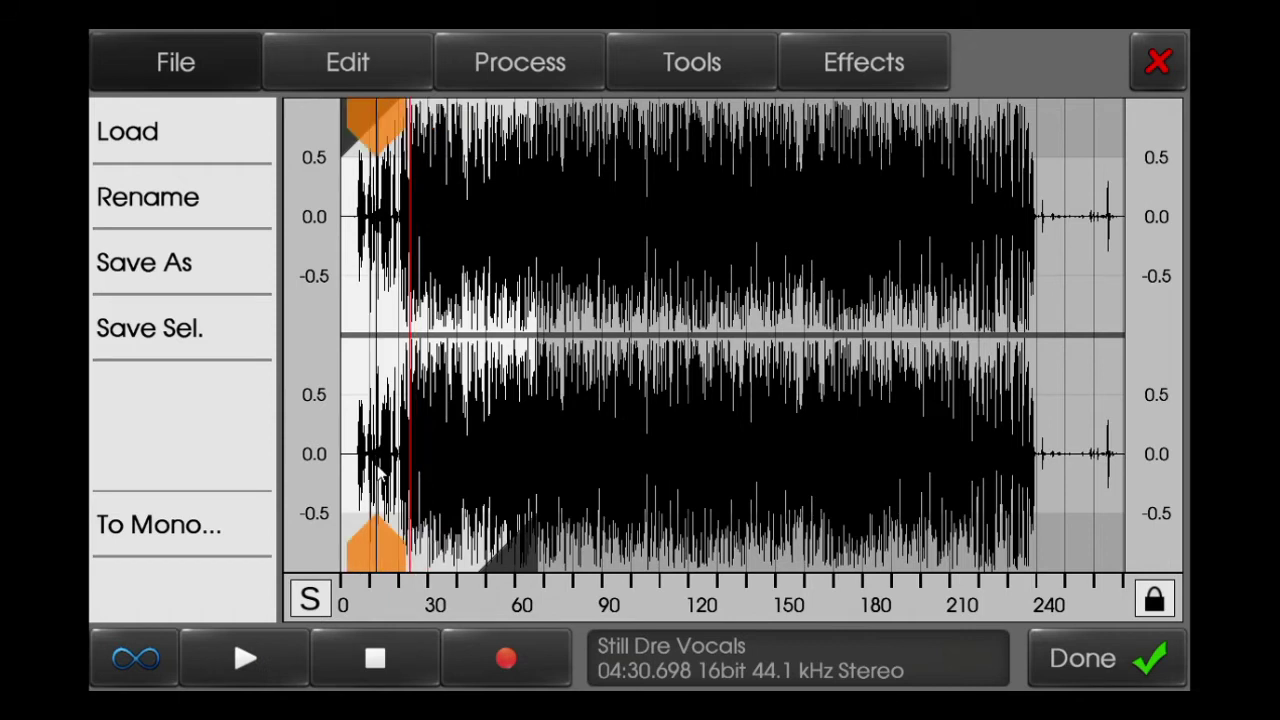
{"action": "left_click", "coordinate": [283, 684]}
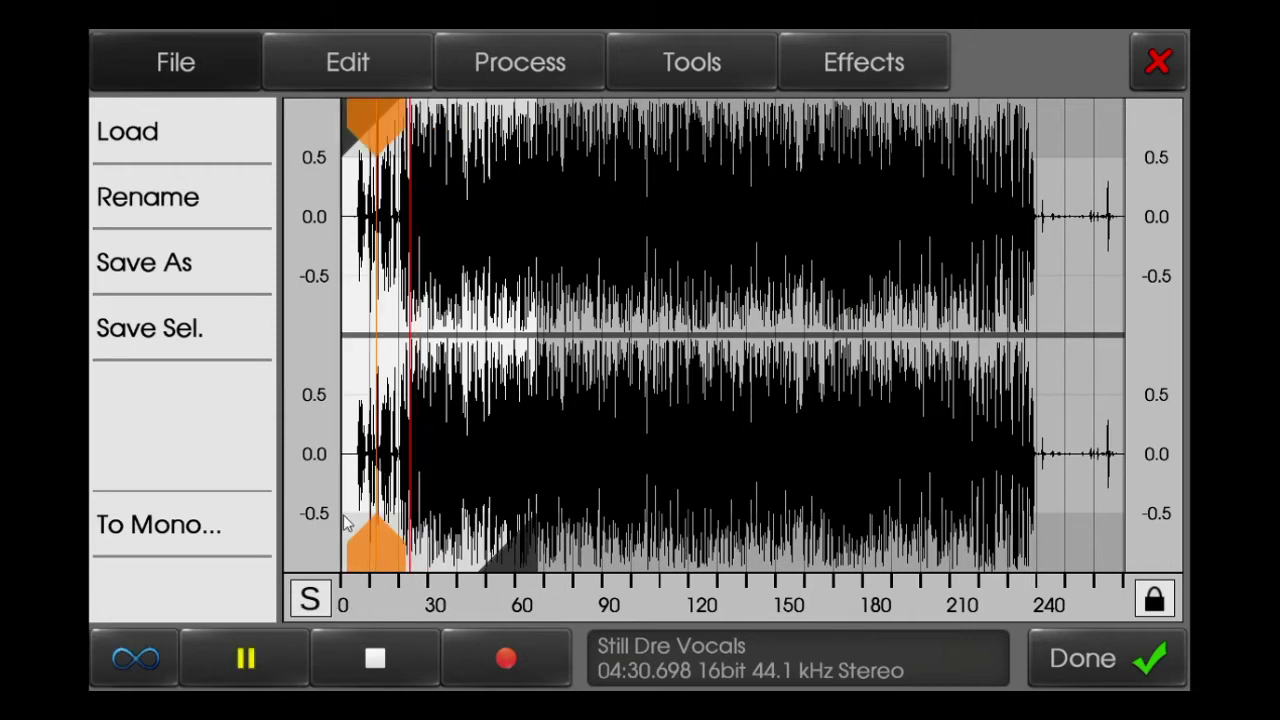
{"action": "left_click", "coordinate": [394, 468]}
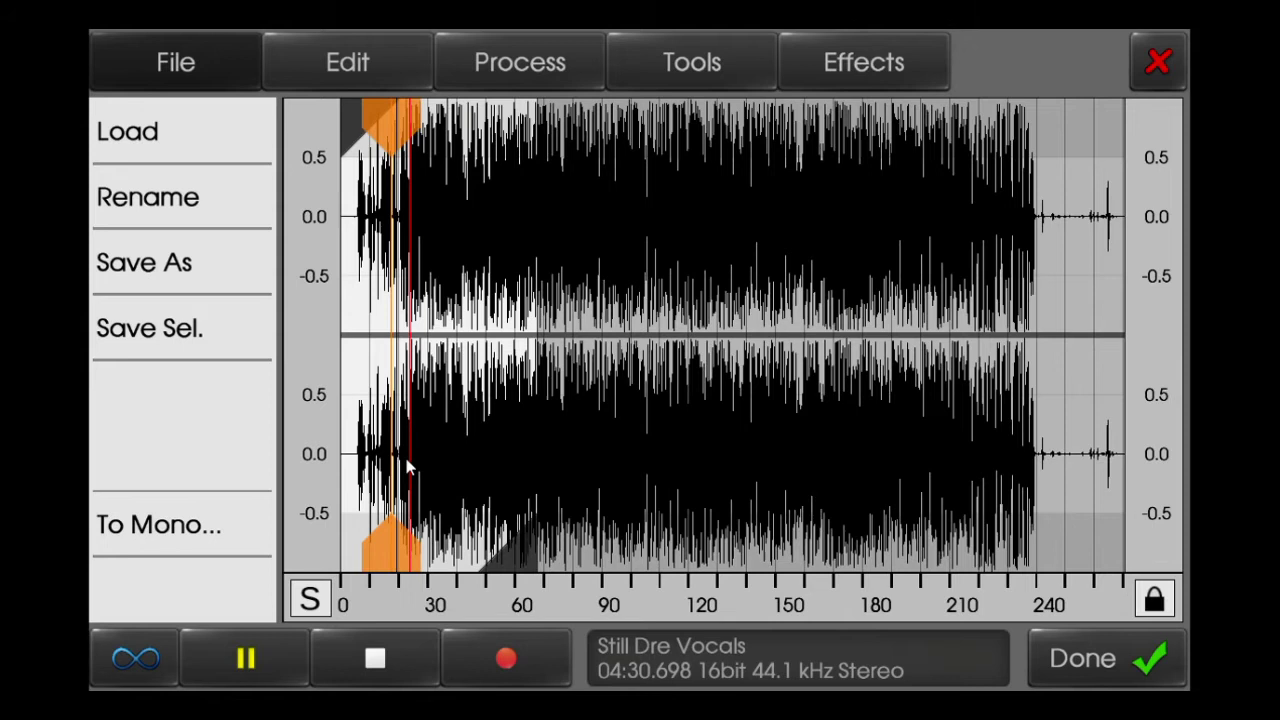
{"action": "left_click", "coordinate": [411, 463]}
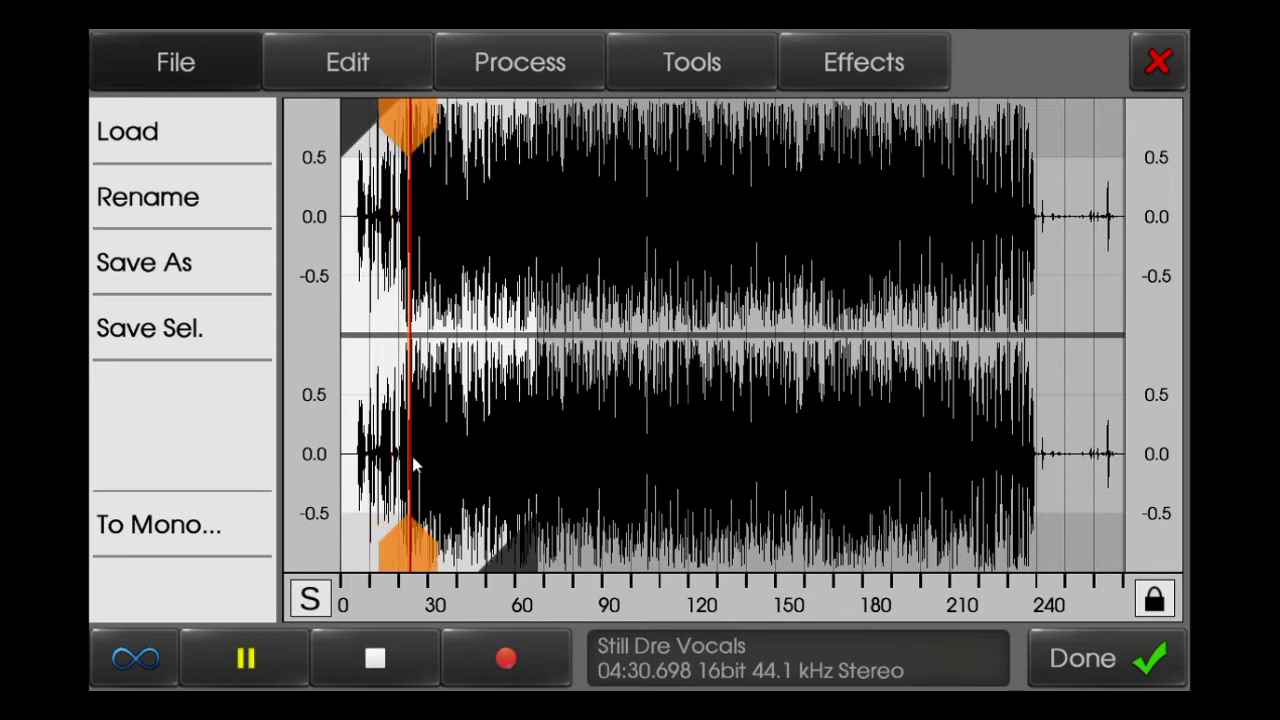
Select the vocals from about 17 to 37 seconds and crop the sample to that range
{"action": "left_click", "coordinate": [391, 658]}
{"action": "left_click_drag", "start_coordinate": [361, 159], "coordinate": [391, 155]}
{"action": "left_click", "coordinate": [258, 650]}
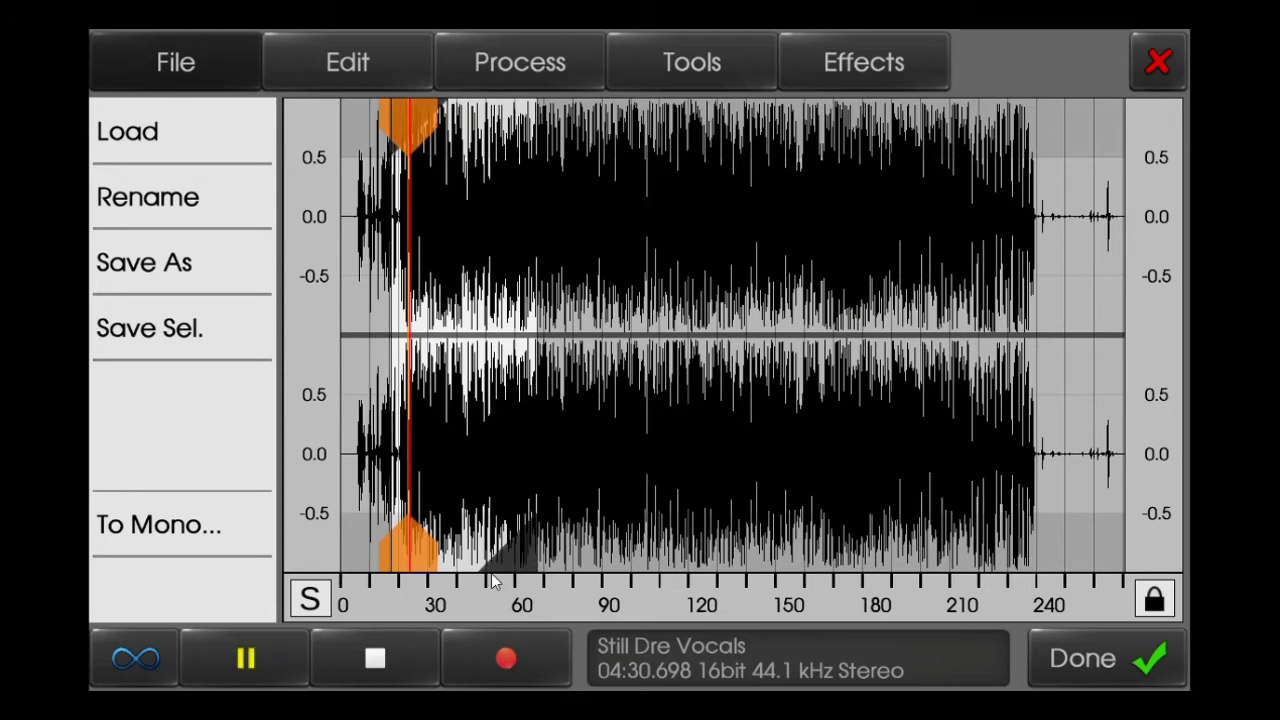
{"action": "left_click_drag", "start_coordinate": [516, 573], "coordinate": [448, 576]}
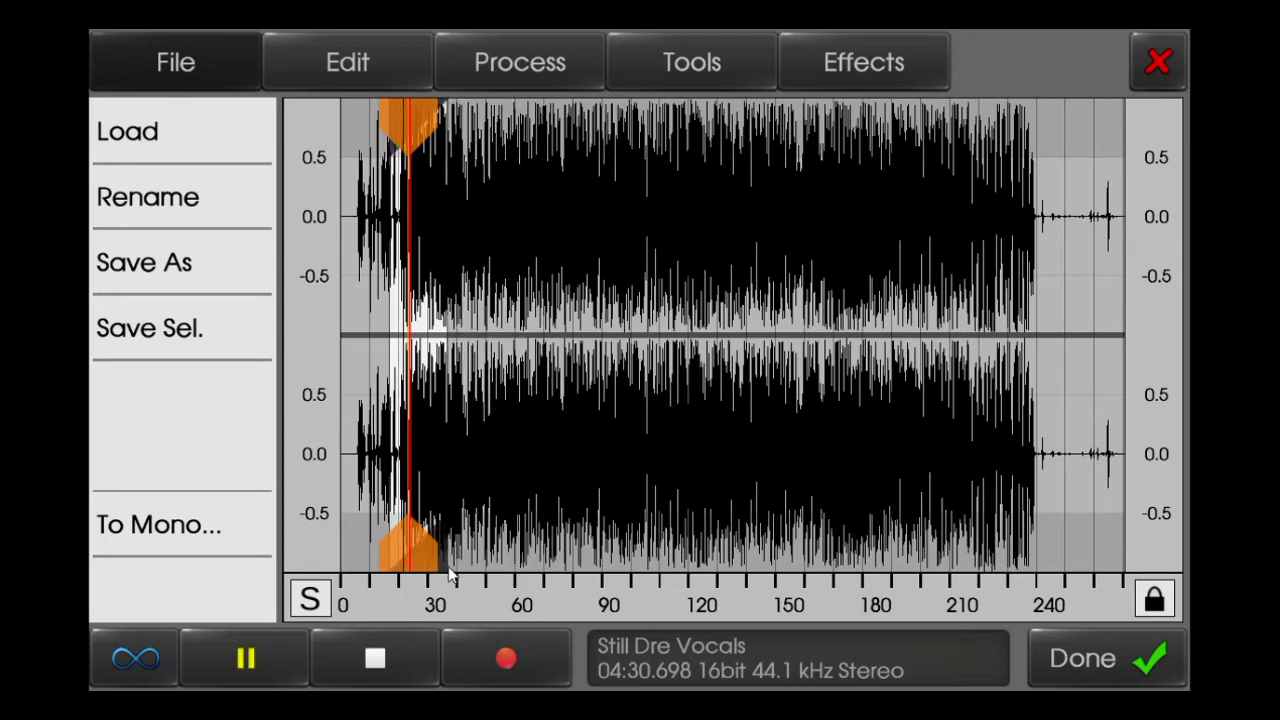
{"action": "left_click", "coordinate": [375, 658]}
{"action": "left_click", "coordinate": [362, 88]}
{"action": "left_click", "coordinate": [190, 540]}
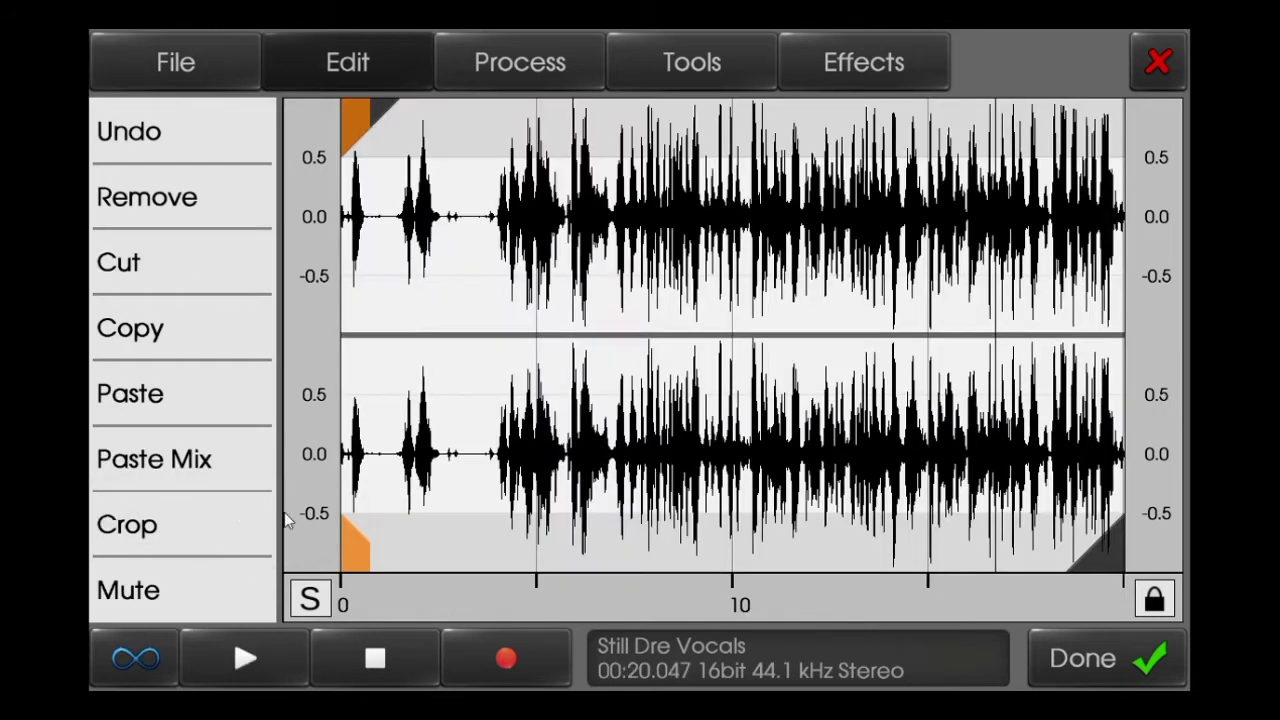
Narrow the selection to about 4.7 to 6.3 seconds, listen to it and crop the sample to it
{"action": "left_click", "coordinate": [291, 658]}
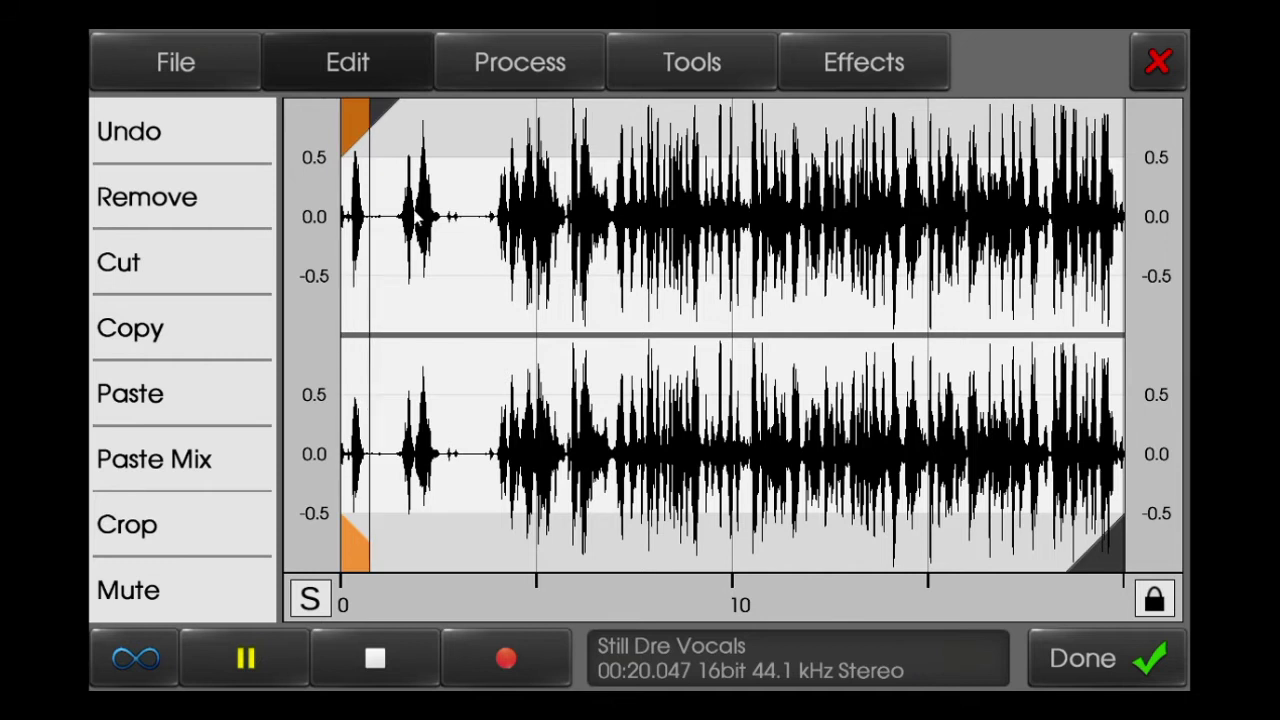
{"action": "left_click_drag", "start_coordinate": [391, 114], "coordinate": [553, 152]}
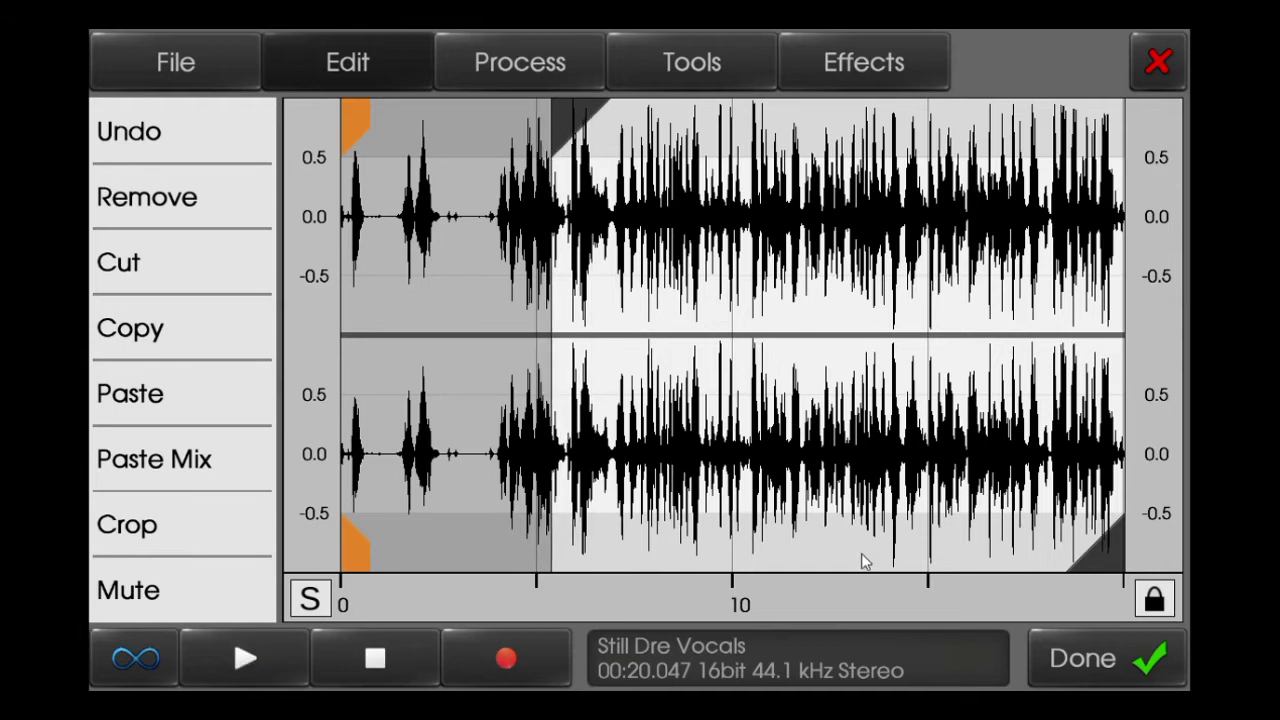
{"action": "left_click_drag", "start_coordinate": [1085, 550], "coordinate": [571, 537]}
{"action": "left_click", "coordinate": [298, 652]}
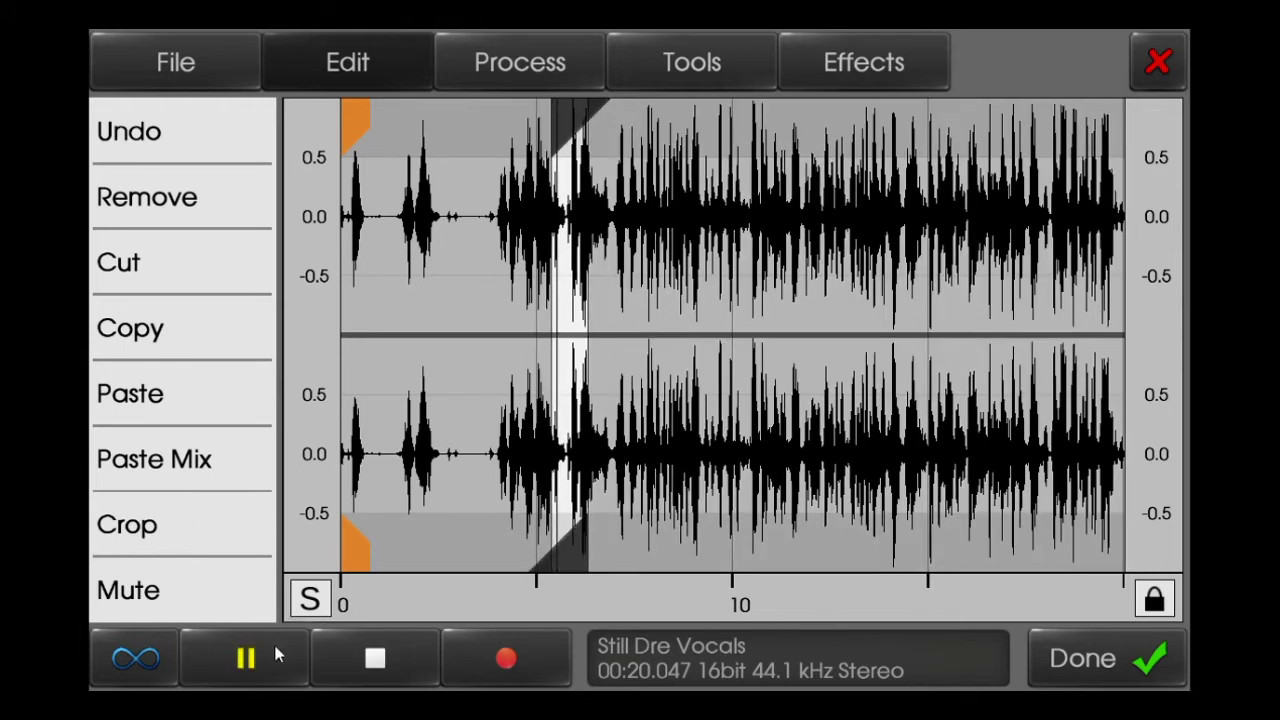
{"action": "left_click_drag", "start_coordinate": [563, 140], "coordinate": [528, 135]}
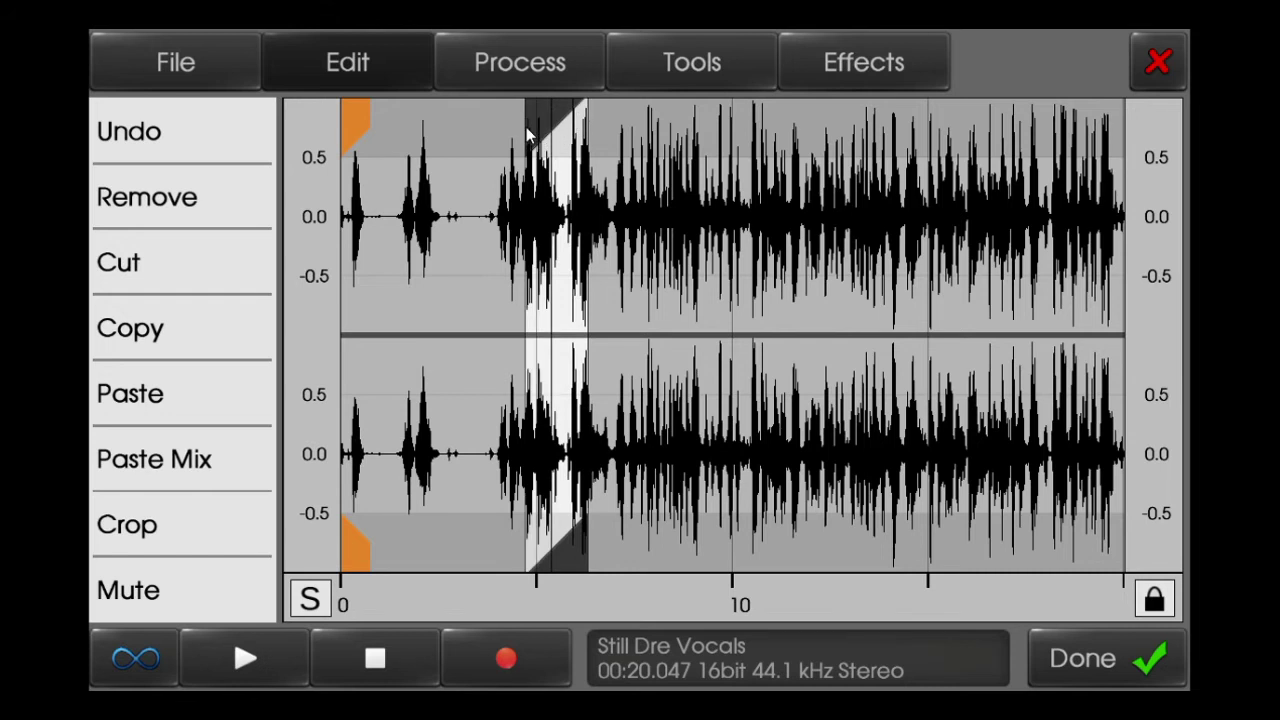
{"action": "left_click", "coordinate": [305, 645]}
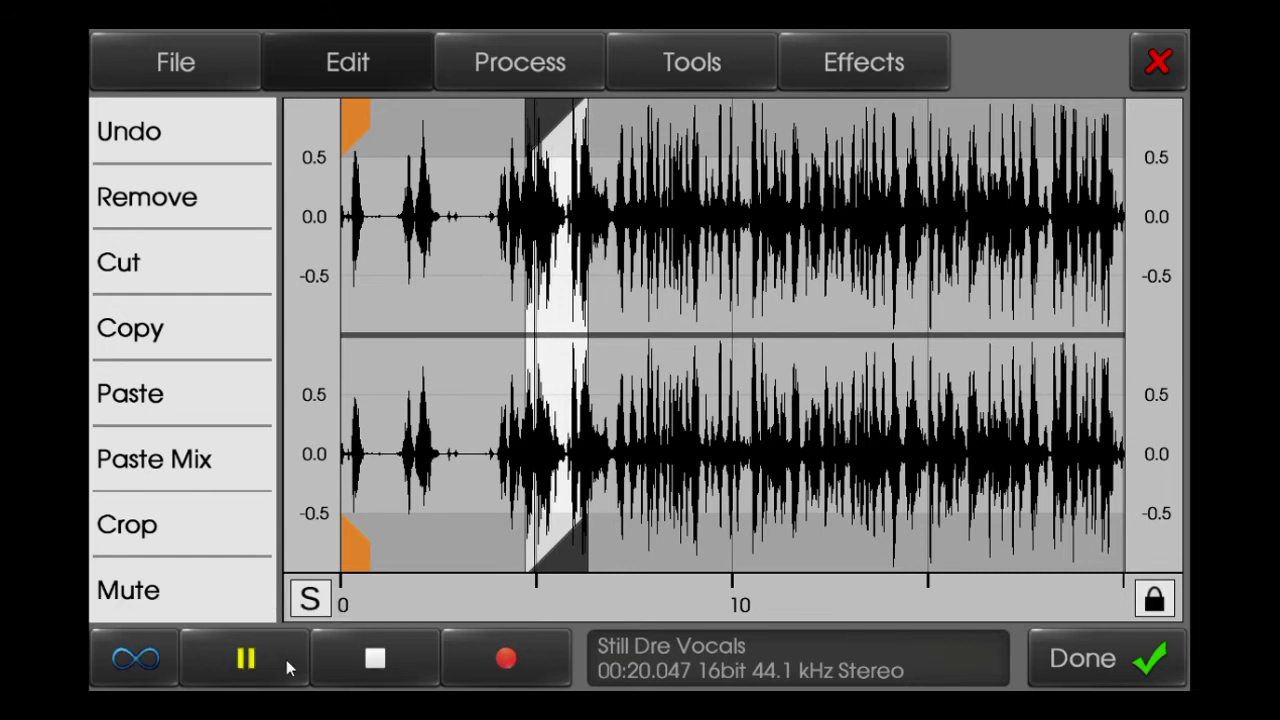
{"action": "left_click", "coordinate": [223, 543]}
Audition the short clip, select about 0.42 to 1.07 seconds and crop the sample to that part
{"action": "left_click", "coordinate": [297, 683]}
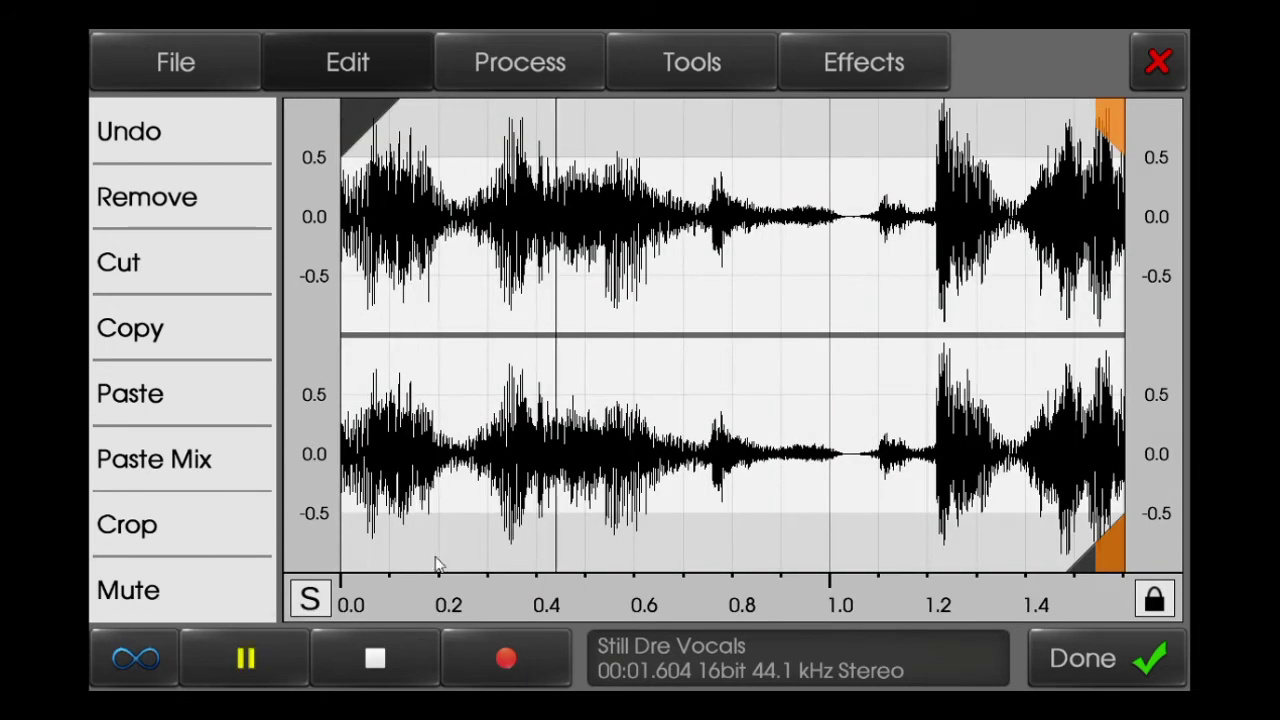
{"action": "left_click", "coordinate": [506, 658]}
{"action": "left_click", "coordinate": [967, 186]}
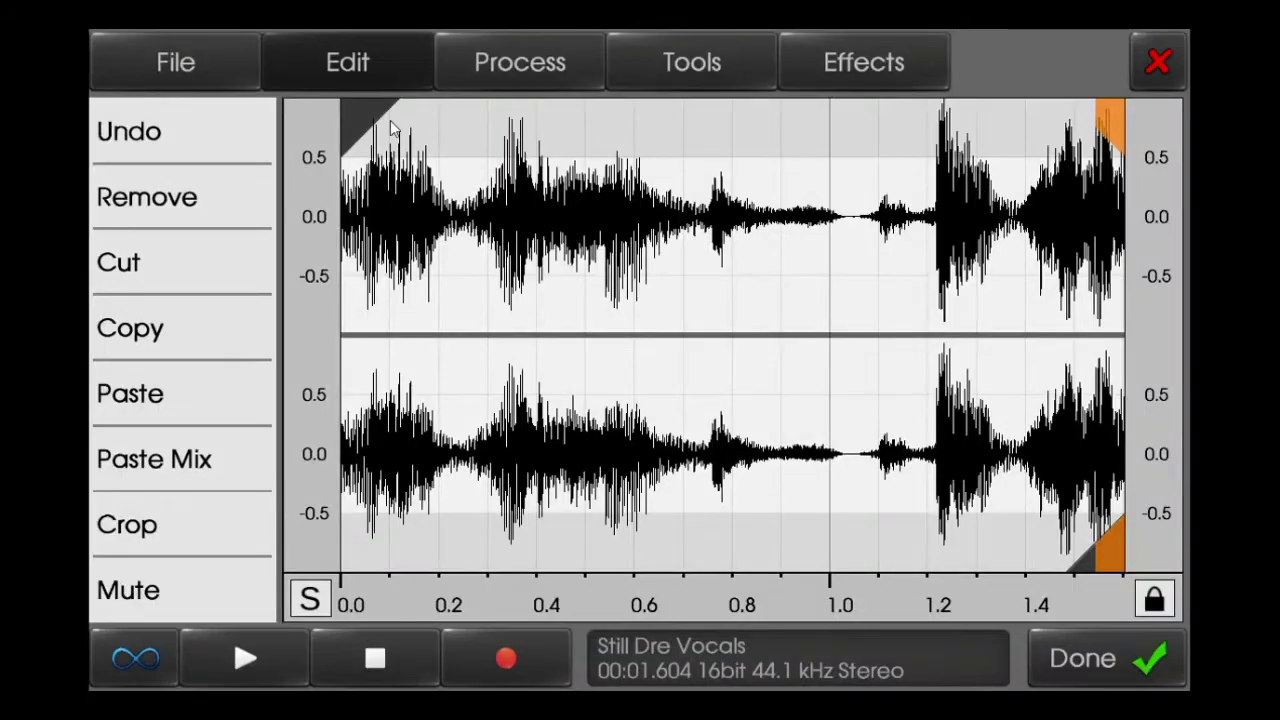
{"action": "left_click_drag", "start_coordinate": [392, 130], "coordinate": [549, 137]}
{"action": "left_click", "coordinate": [275, 665]}
{"action": "left_click", "coordinate": [372, 677]}
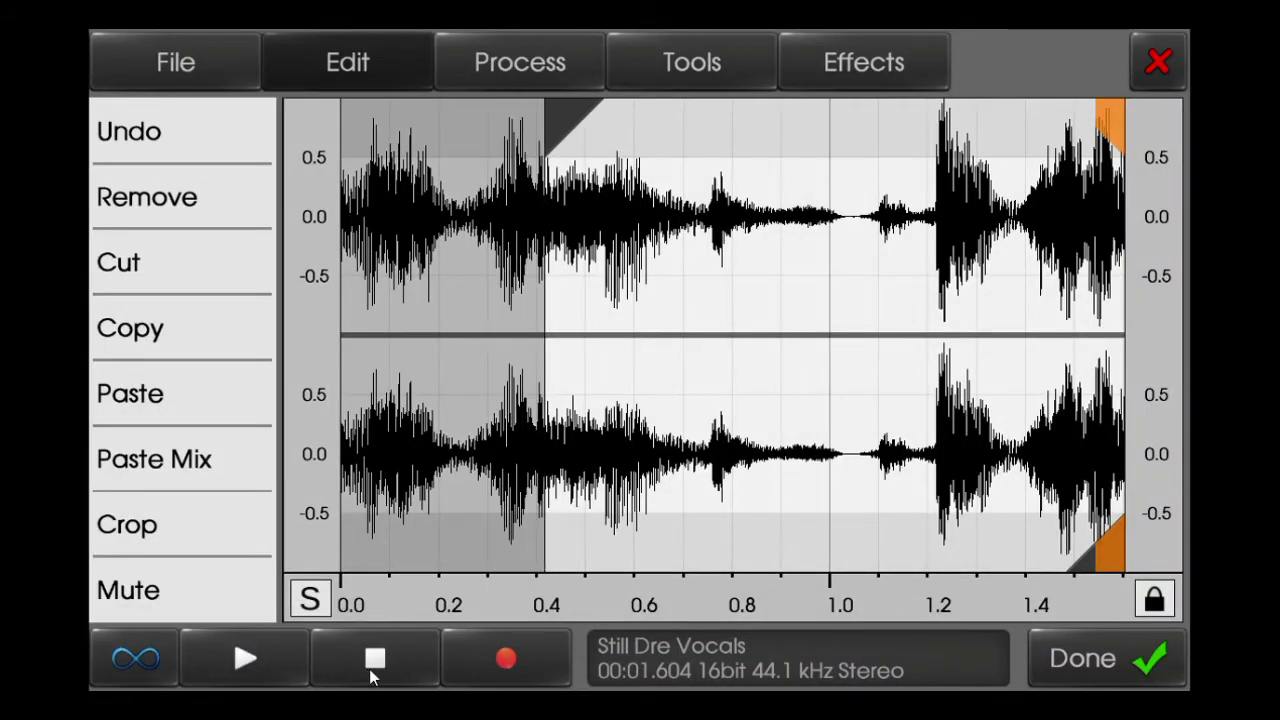
{"action": "left_click_drag", "start_coordinate": [1090, 566], "coordinate": [862, 566]}
{"action": "left_click", "coordinate": [245, 658]}
{"action": "left_click", "coordinate": [255, 528]}
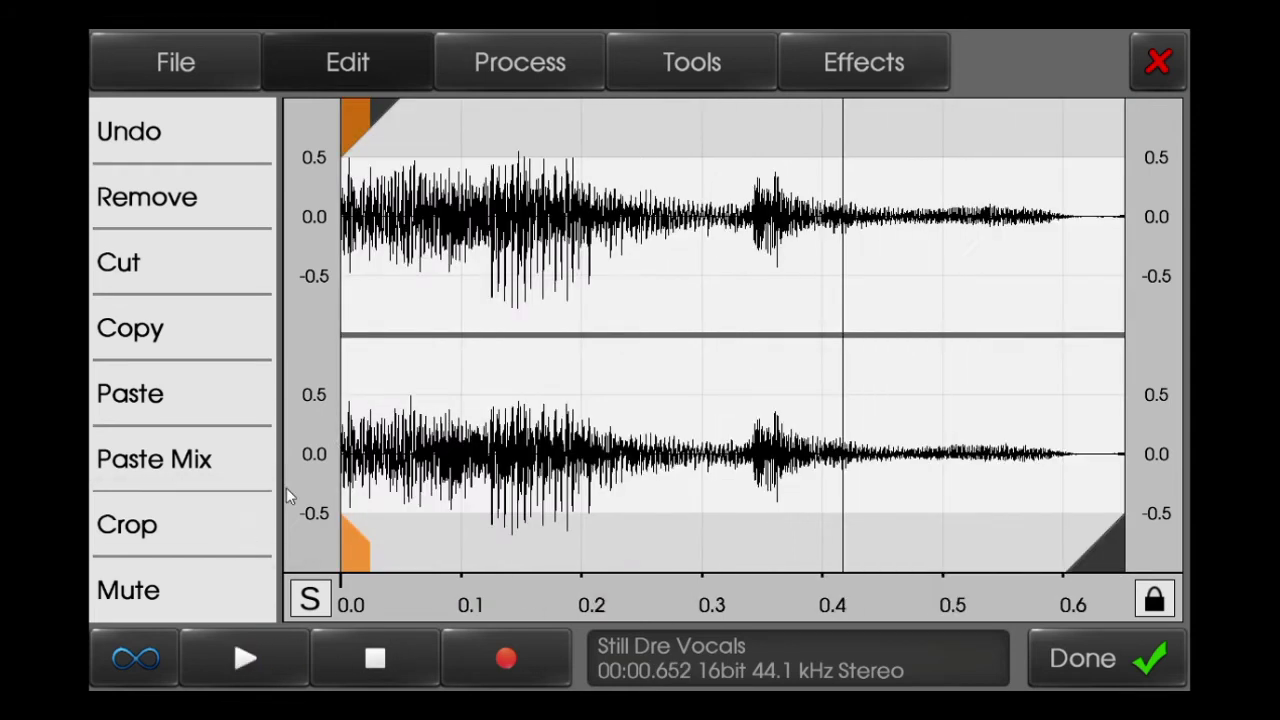
Trim both ends of the clip by cropping it to about 0.03 to 0.61 seconds
{"action": "left_click", "coordinate": [296, 651]}
{"action": "left_click_drag", "start_coordinate": [356, 140], "coordinate": [380, 141]}
{"action": "left_click", "coordinate": [285, 652]}
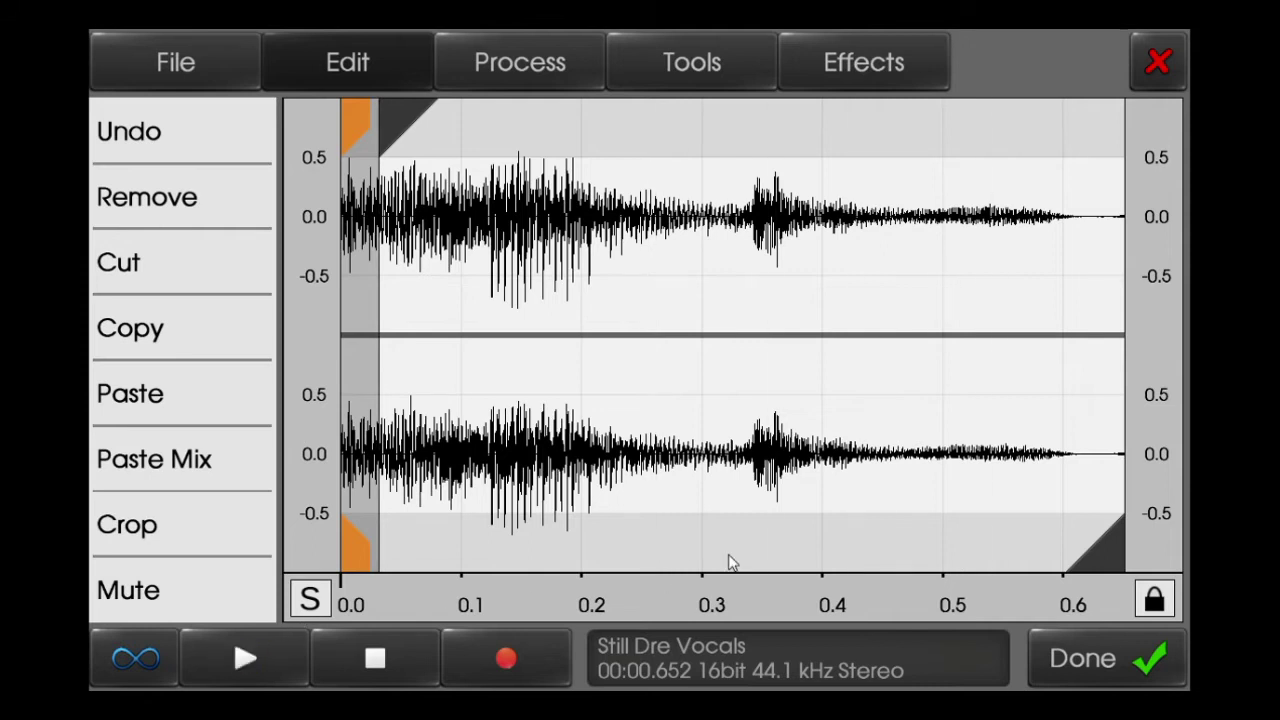
{"action": "mouse_move", "coordinate": [1080, 555]}
{"action": "left_mouse_down"}
{"action": "mouse_move", "coordinate": [1040, 558]}
{"action": "mouse_move", "coordinate": [1083, 560]}
{"action": "left_mouse_up"}
{"action": "left_click", "coordinate": [250, 660]}
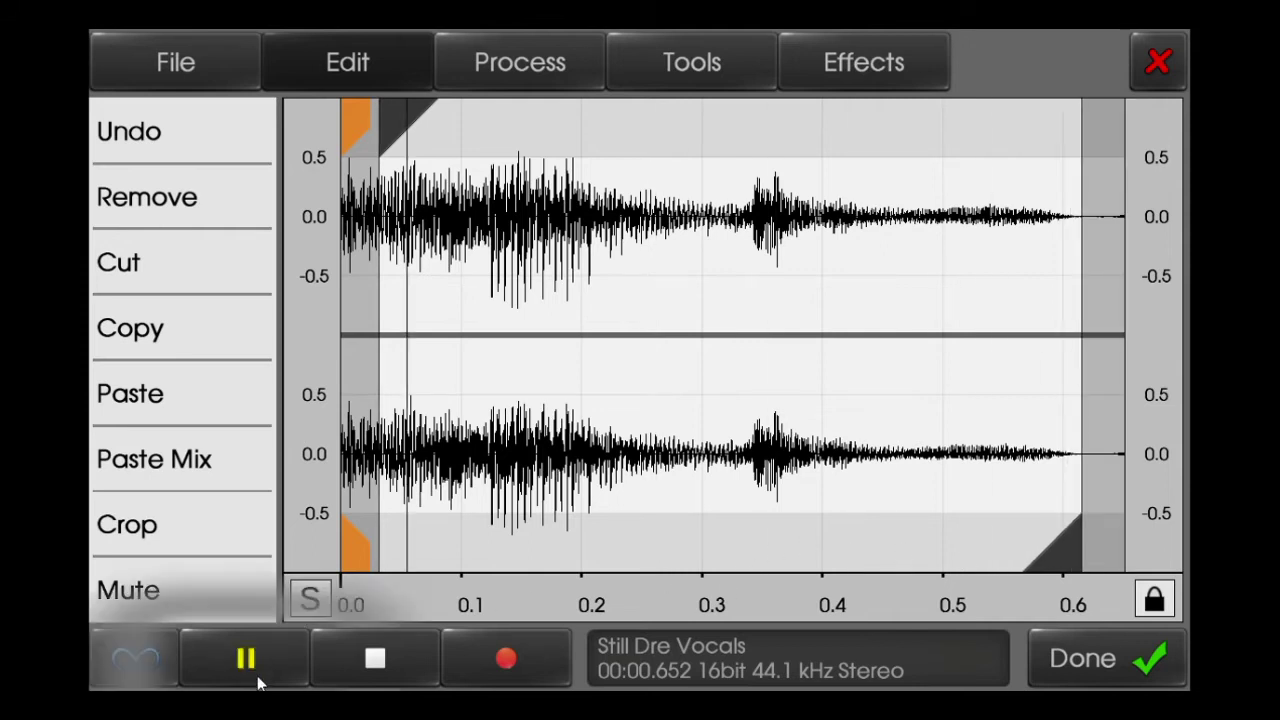
{"action": "left_click", "coordinate": [249, 540]}
Remove the second, quieter burst between about 0.29 and 0.42 seconds from the clip
{"action": "left_click", "coordinate": [266, 645]}
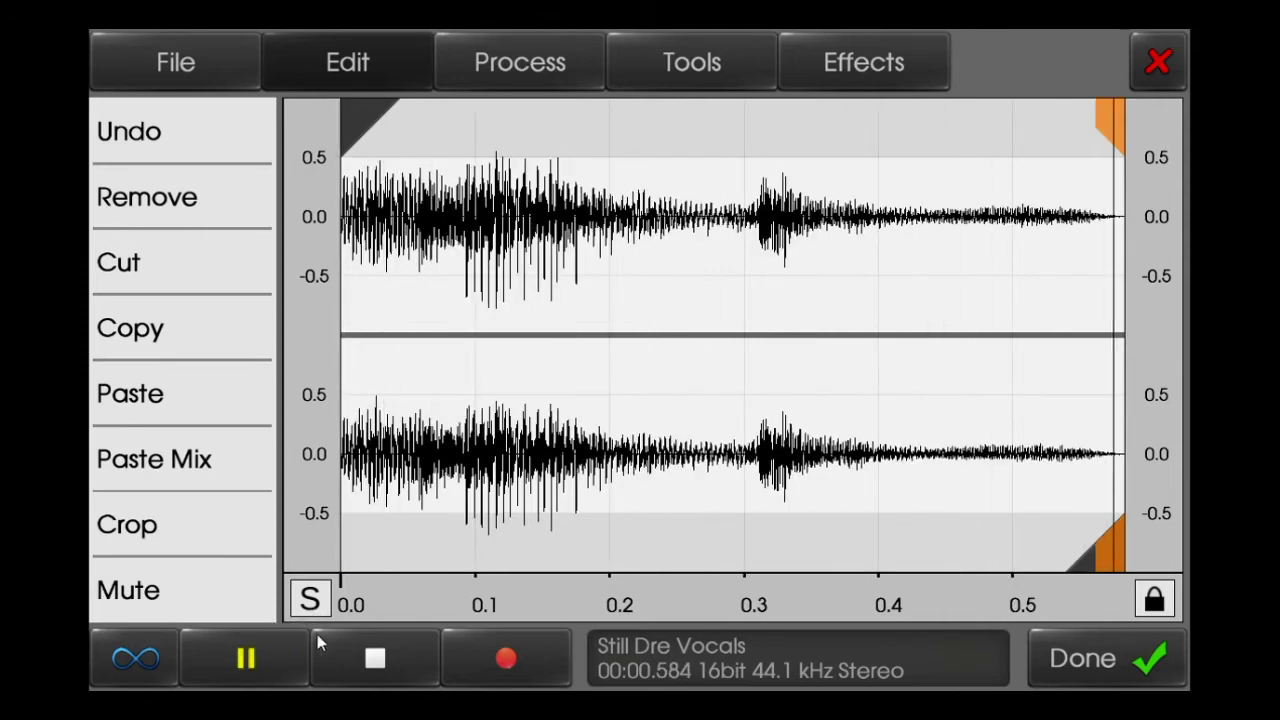
{"action": "left_click_drag", "start_coordinate": [358, 125], "coordinate": [738, 205]}
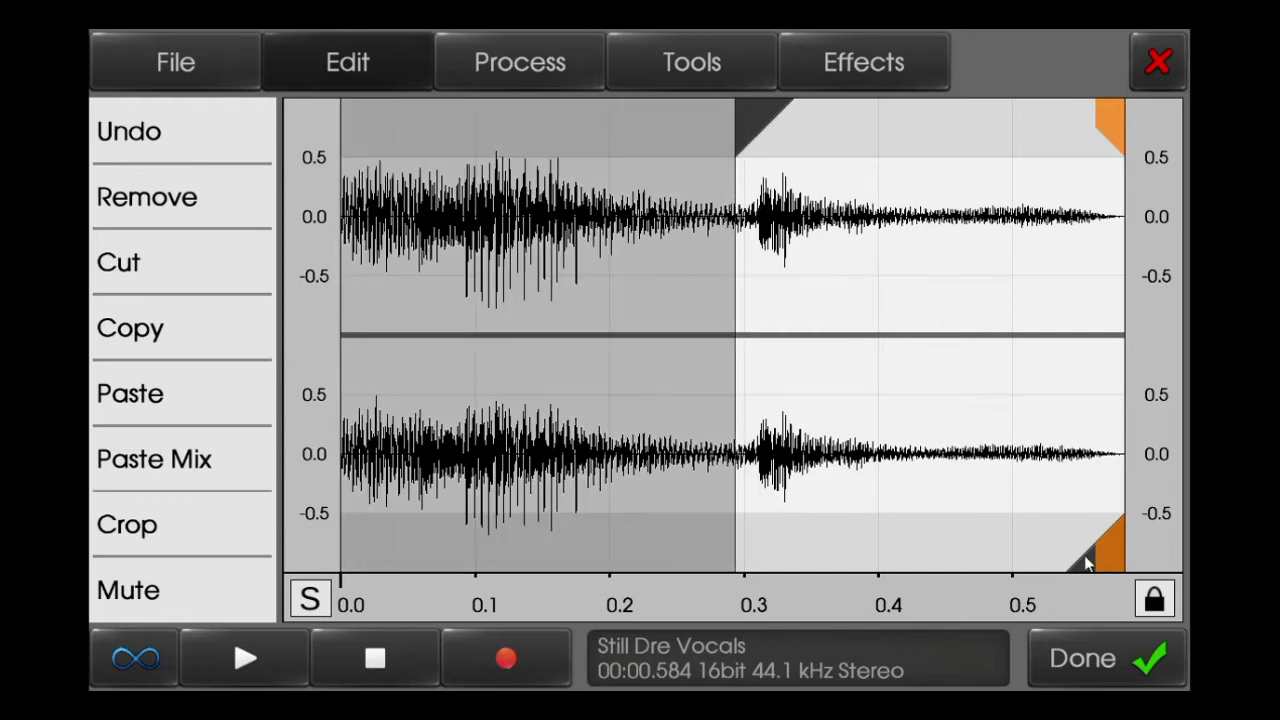
{"action": "left_click_drag", "start_coordinate": [1051, 563], "coordinate": [906, 555]}
{"action": "left_click", "coordinate": [479, 80]}
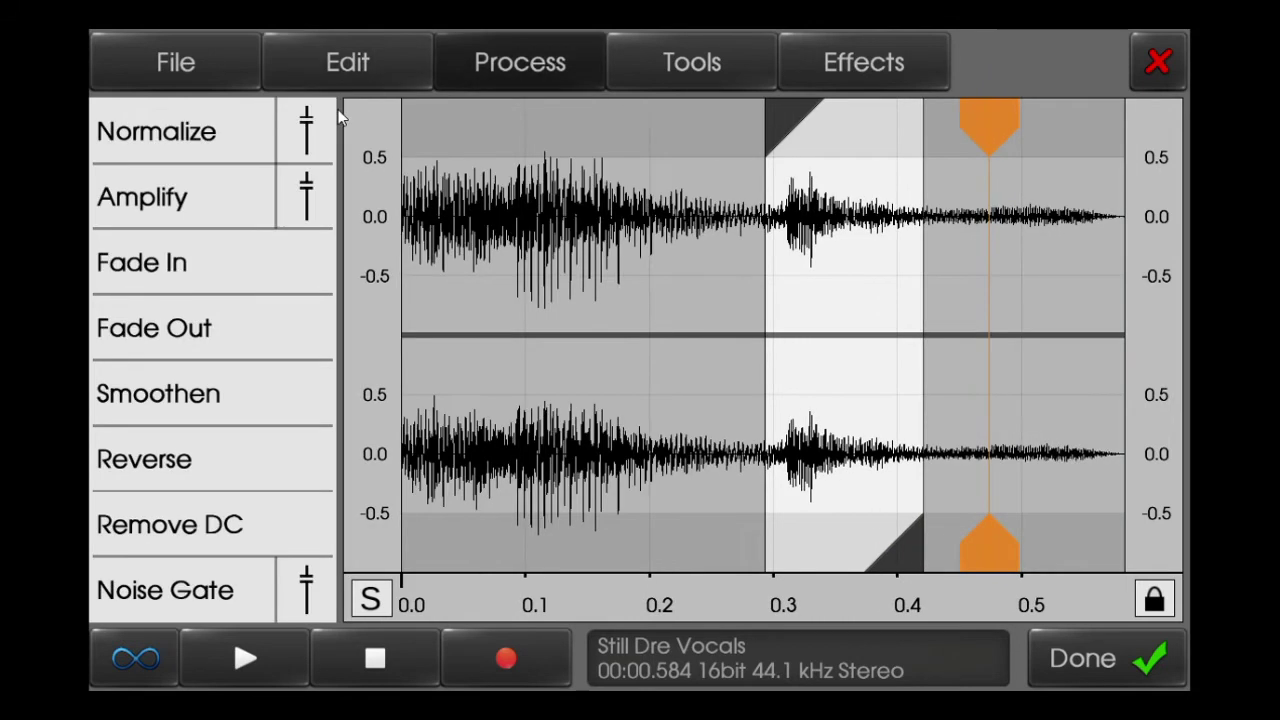
{"action": "left_click", "coordinate": [355, 75]}
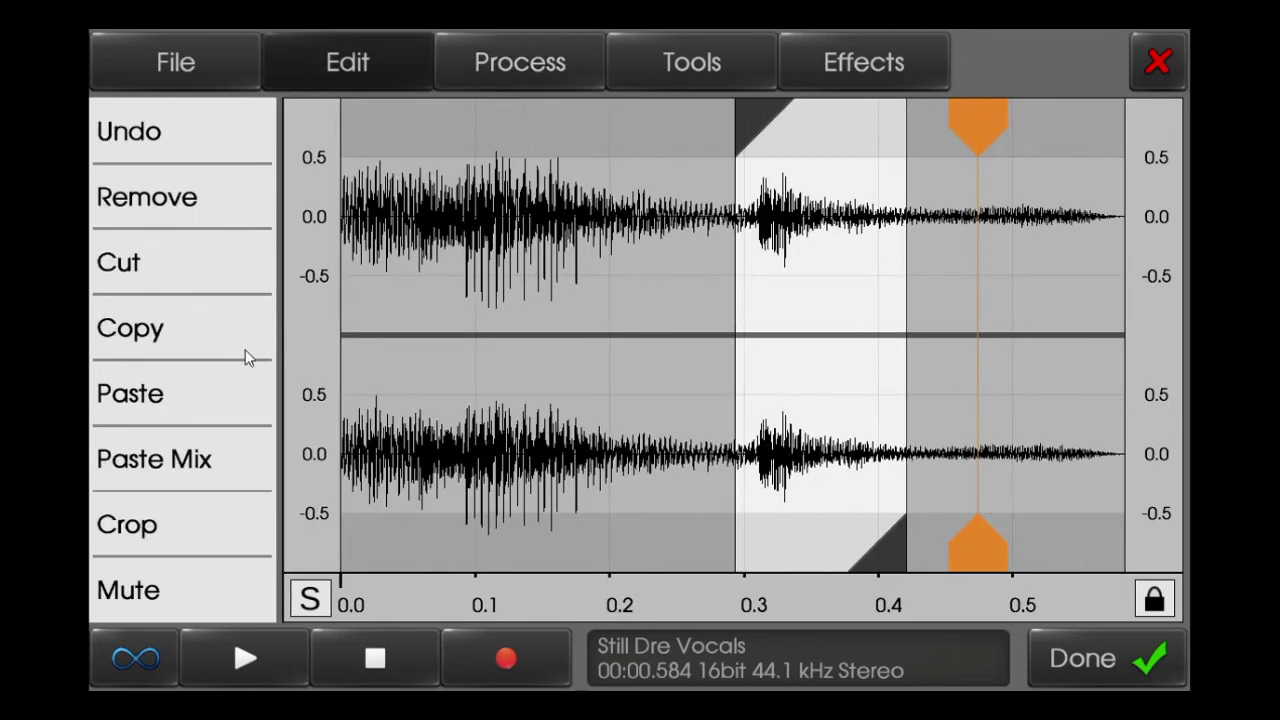
{"action": "left_click", "coordinate": [231, 214]}
Extend the selection over the whole clip and play it back
{"action": "left_click_drag", "start_coordinate": [886, 128], "coordinate": [298, 256]}
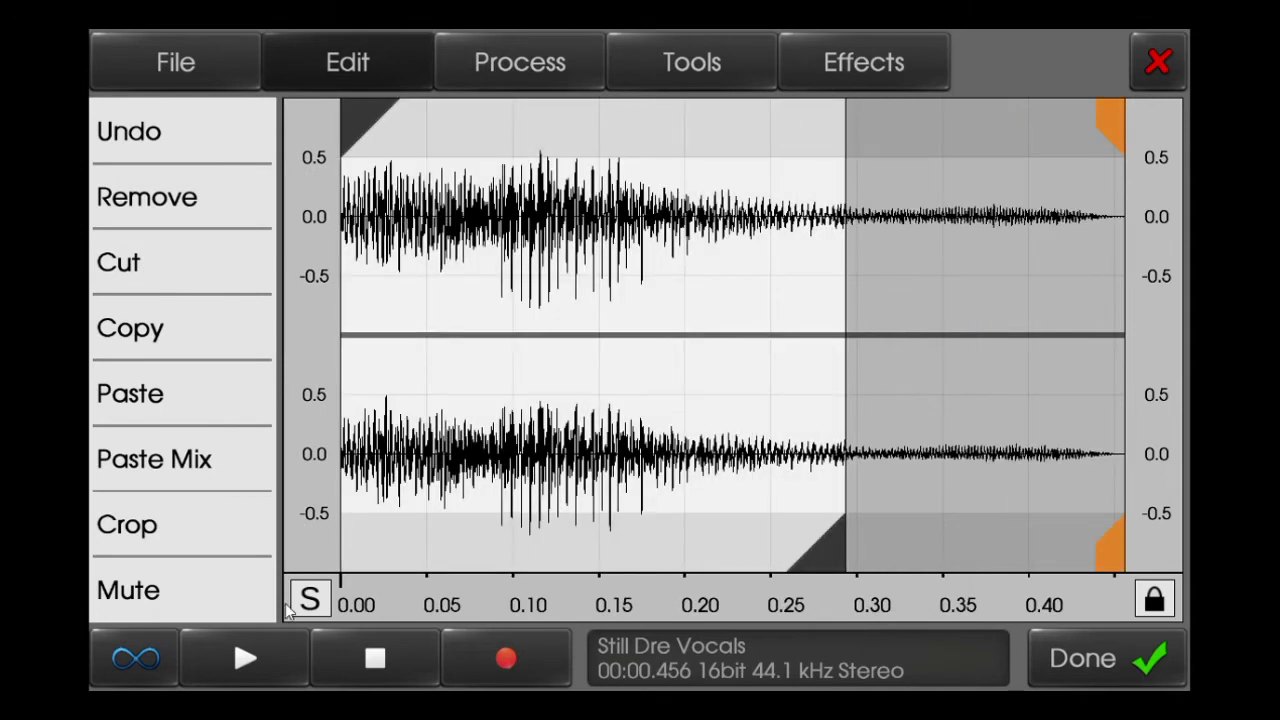
{"action": "left_click", "coordinate": [875, 565]}
{"action": "left_click", "coordinate": [288, 668]}
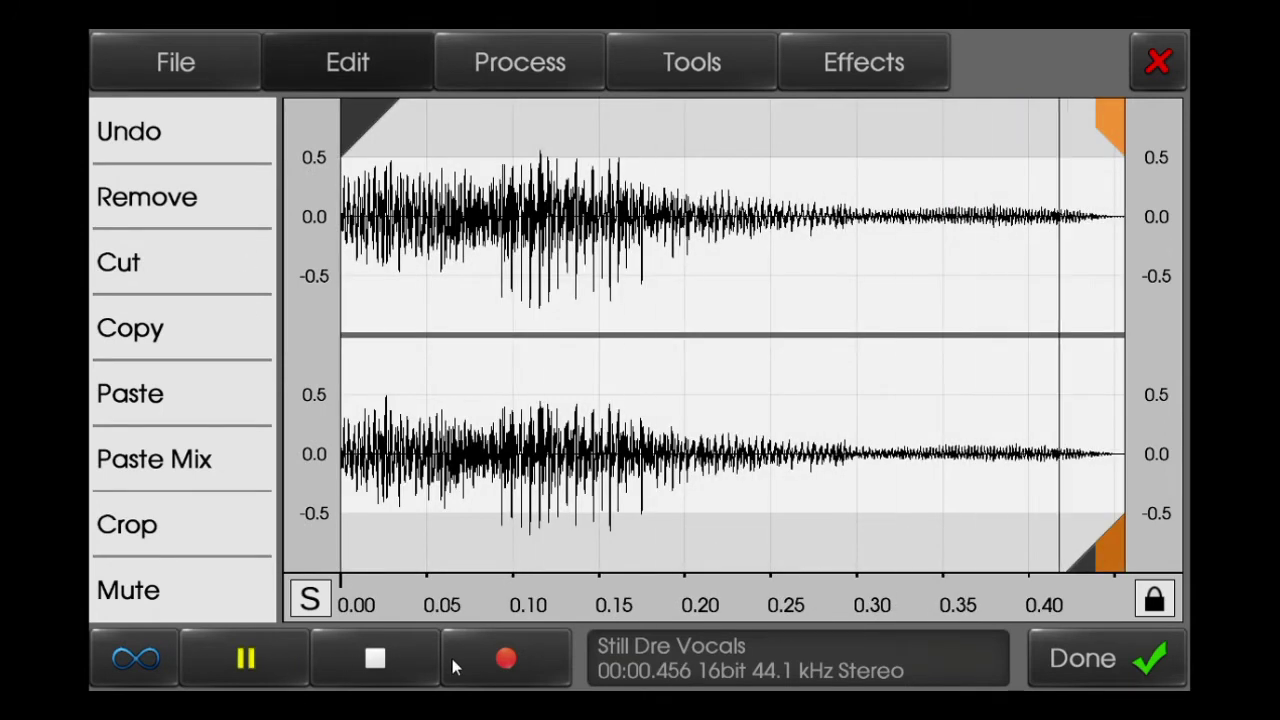
{"action": "left_click_drag", "start_coordinate": [1090, 572], "coordinate": [1203, 544]}
{"action": "left_click", "coordinate": [234, 660]}
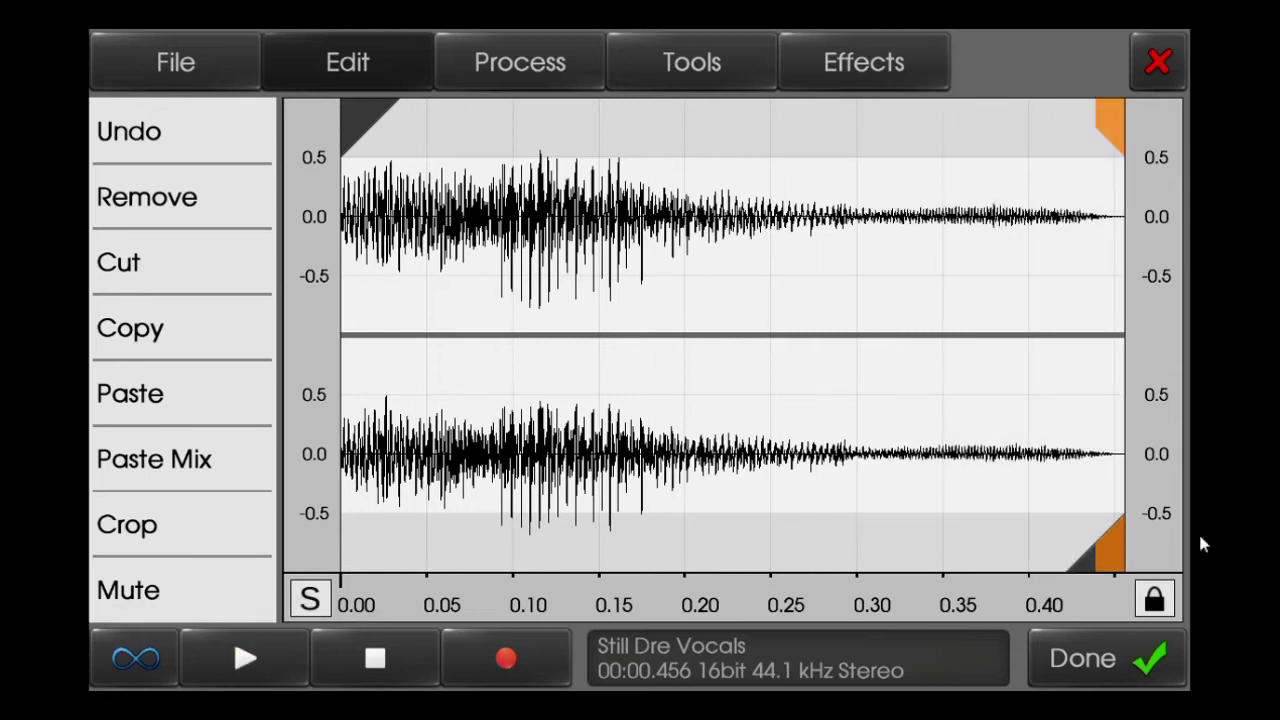
Apply a fade-out to the clip's tail from about 0.30 seconds to the end
{"action": "left_click_drag", "start_coordinate": [395, 130], "coordinate": [864, 178]}
{"action": "left_click", "coordinate": [535, 54]}
{"action": "left_click", "coordinate": [263, 326]}
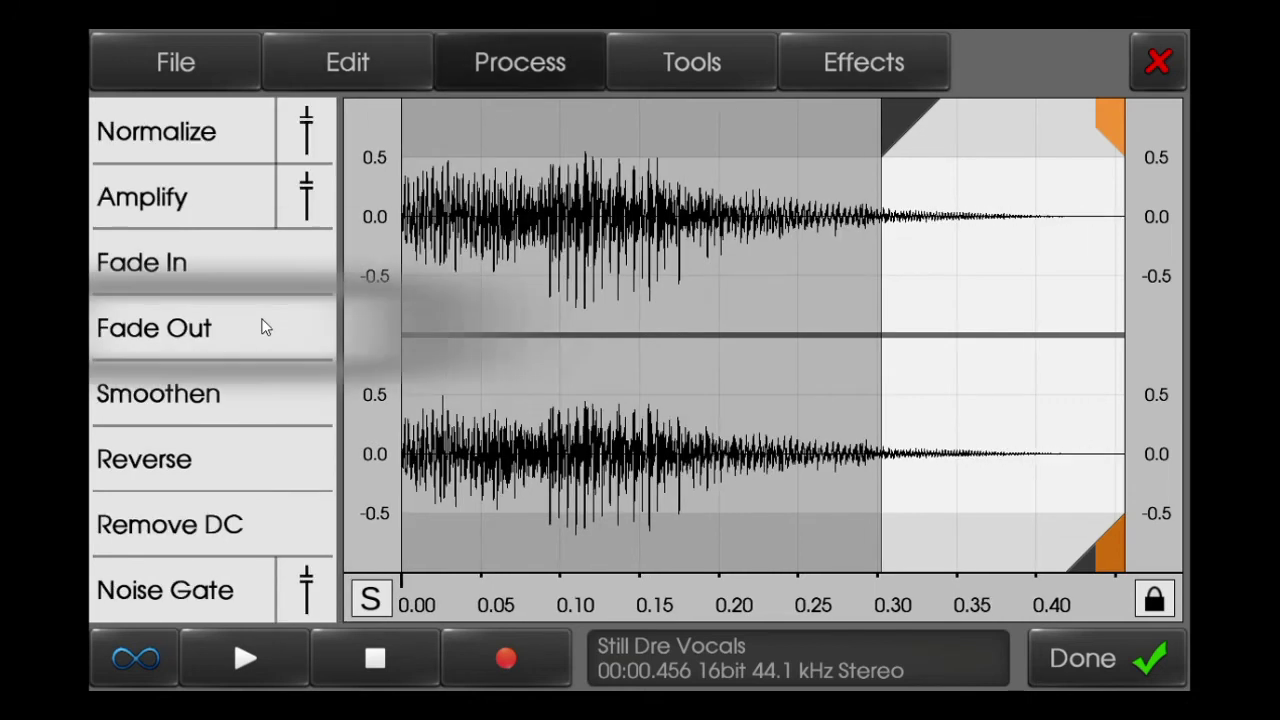
Play the faded clip, crop it to its first 0.395 seconds and accept the edit
{"action": "left_click_drag", "start_coordinate": [913, 116], "coordinate": [146, 270]}
{"action": "left_click", "coordinate": [245, 658]}
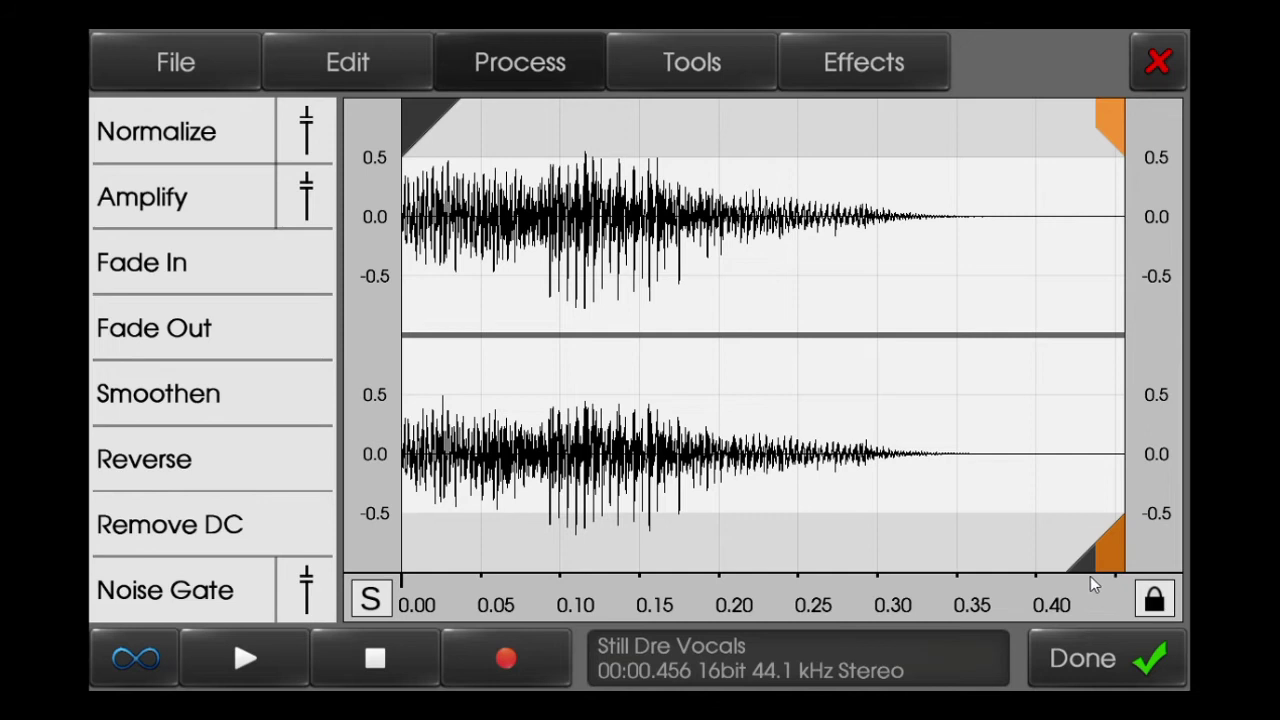
{"action": "mouse_move", "coordinate": [1061, 576]}
{"action": "left_mouse_down"}
{"action": "mouse_move", "coordinate": [946, 575]}
{"action": "mouse_move", "coordinate": [1053, 574]}
{"action": "mouse_move", "coordinate": [1034, 561]}
{"action": "left_mouse_up"}
{"action": "left_click", "coordinate": [245, 658]}
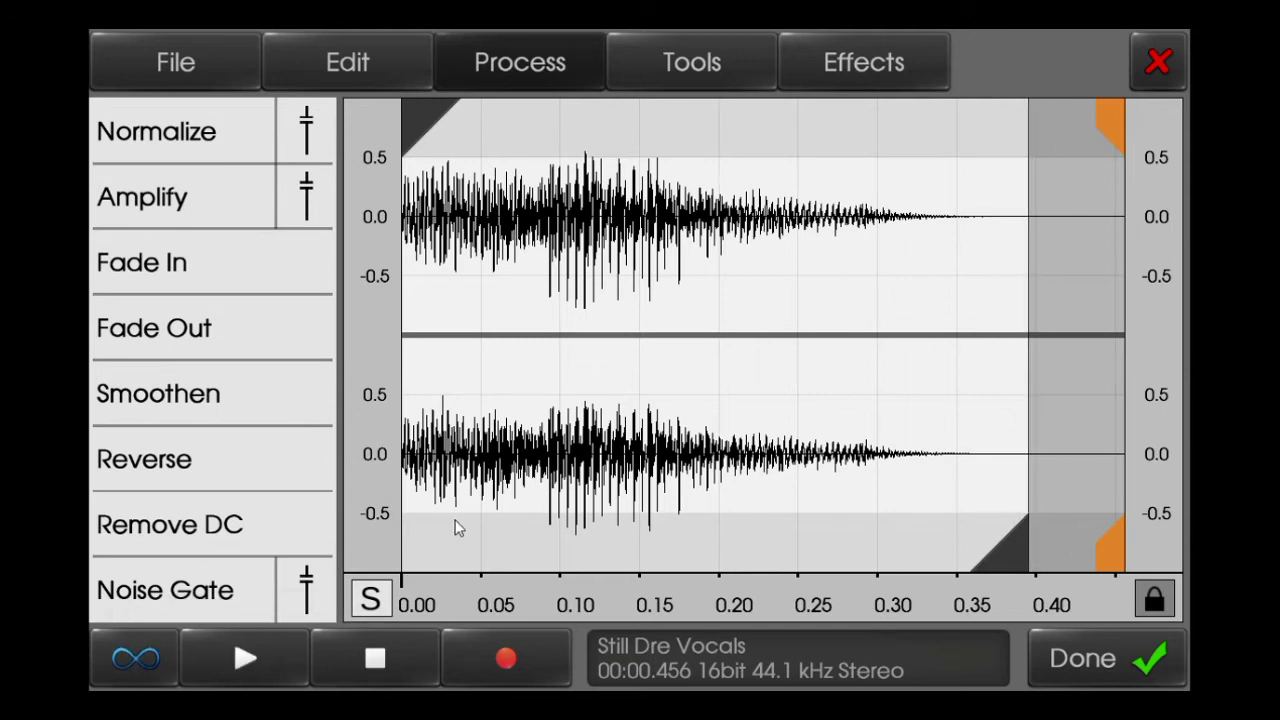
{"action": "left_click", "coordinate": [348, 62]}
{"action": "left_click", "coordinate": [126, 524]}
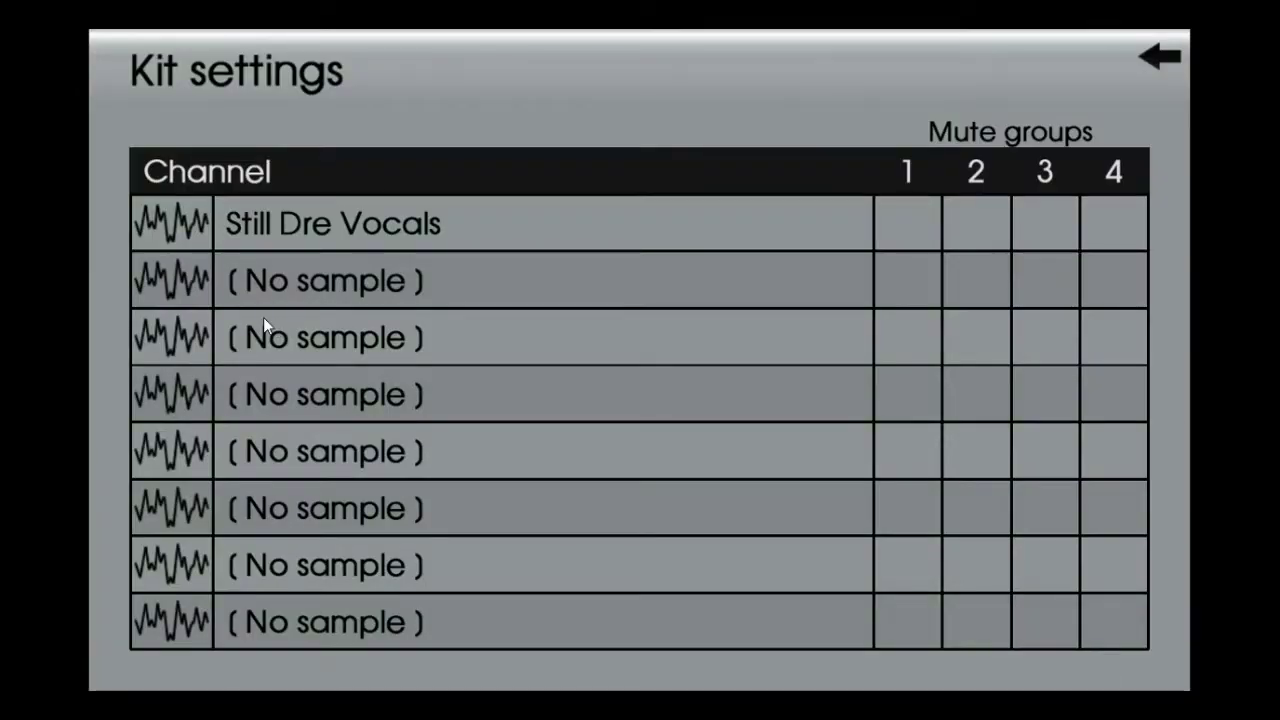
Reopen the first channel's sample in the wave editor and save it as "Huh"
{"action": "left_click", "coordinate": [197, 225]}
{"action": "left_click", "coordinate": [204, 56]}
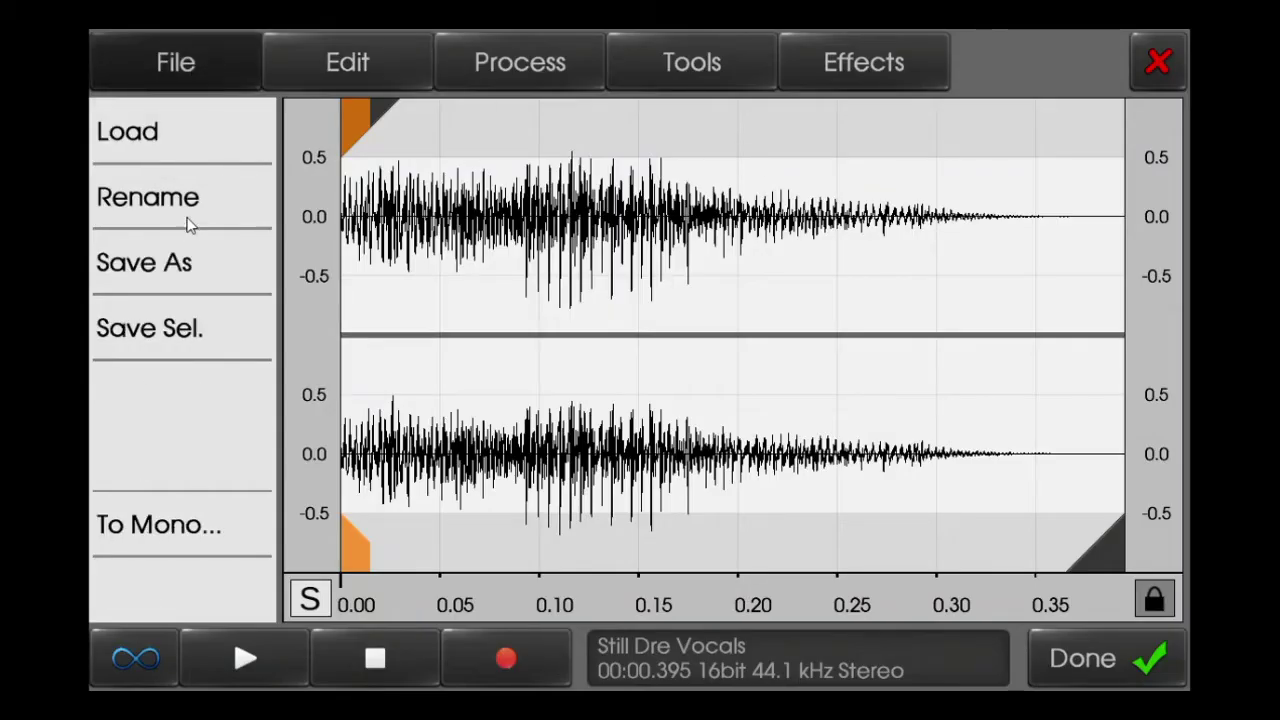
{"action": "left_click", "coordinate": [198, 258]}
{"action": "type", "text": "Huh"}
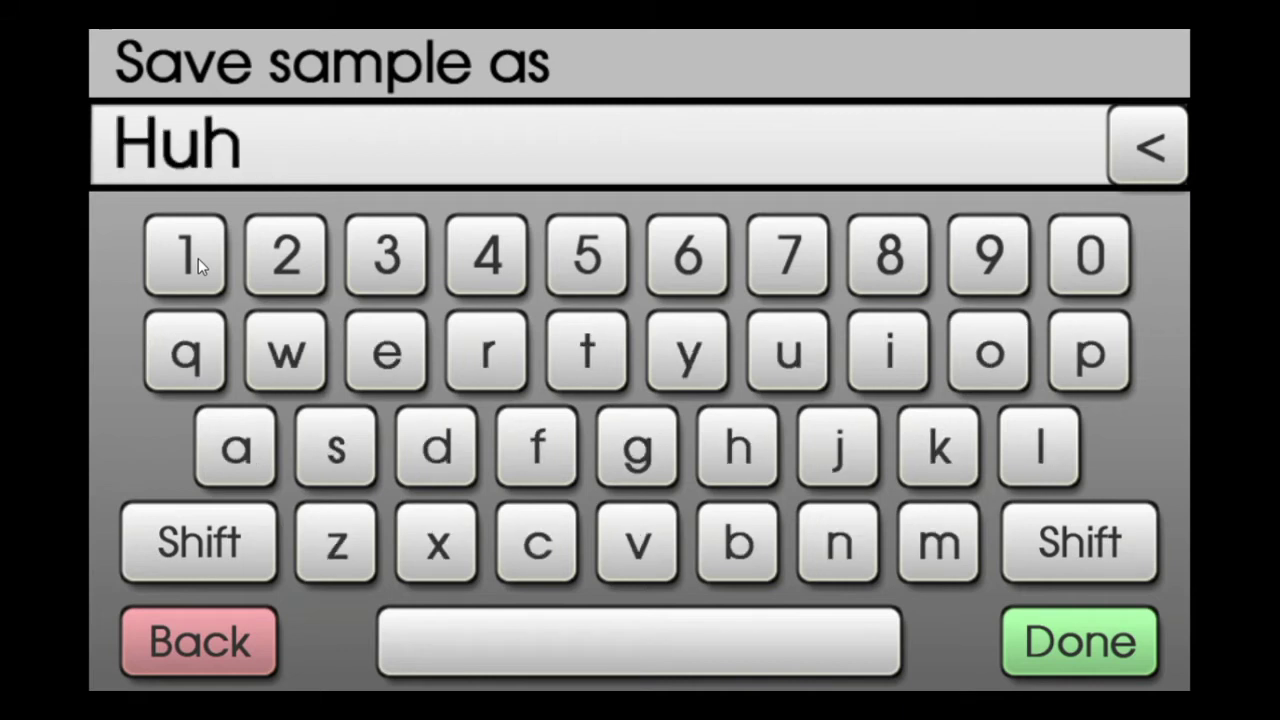
{"action": "key", "text": "Return"}
Load the saved "Huh" sample from the editor folder and accept it for the first channel
{"action": "left_click", "coordinate": [198, 138]}
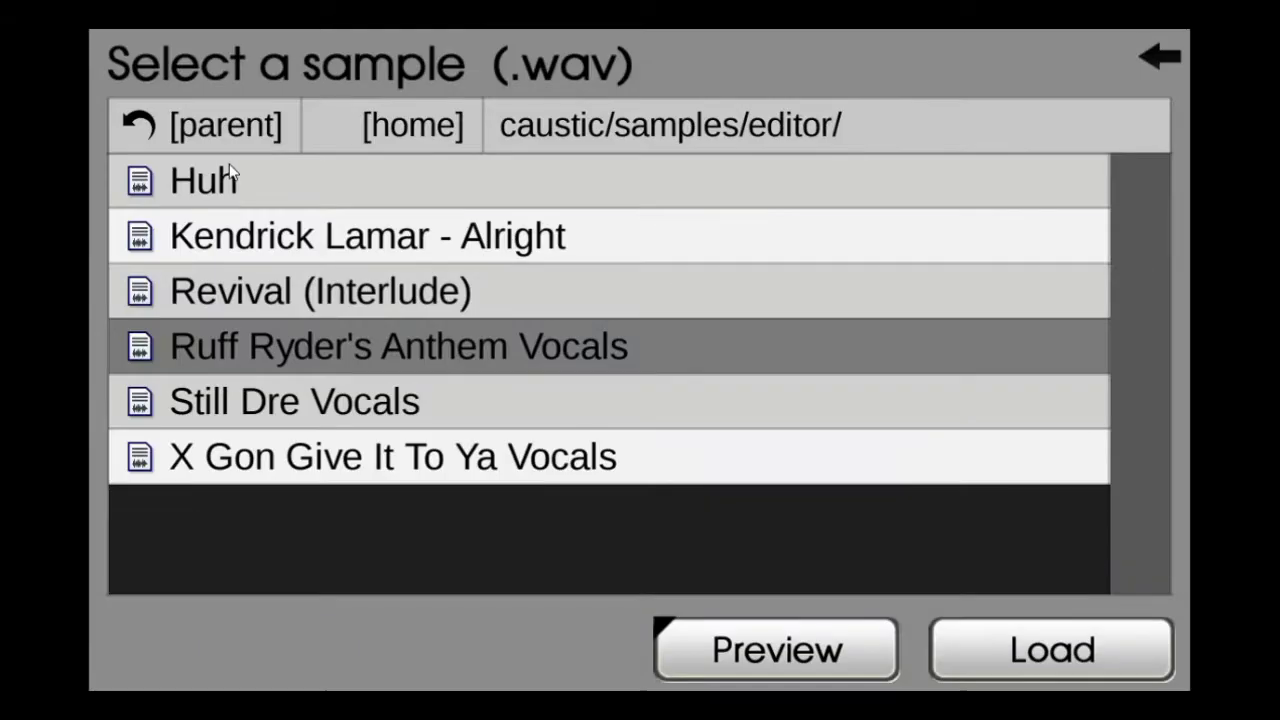
{"action": "double_click", "coordinate": [289, 196]}
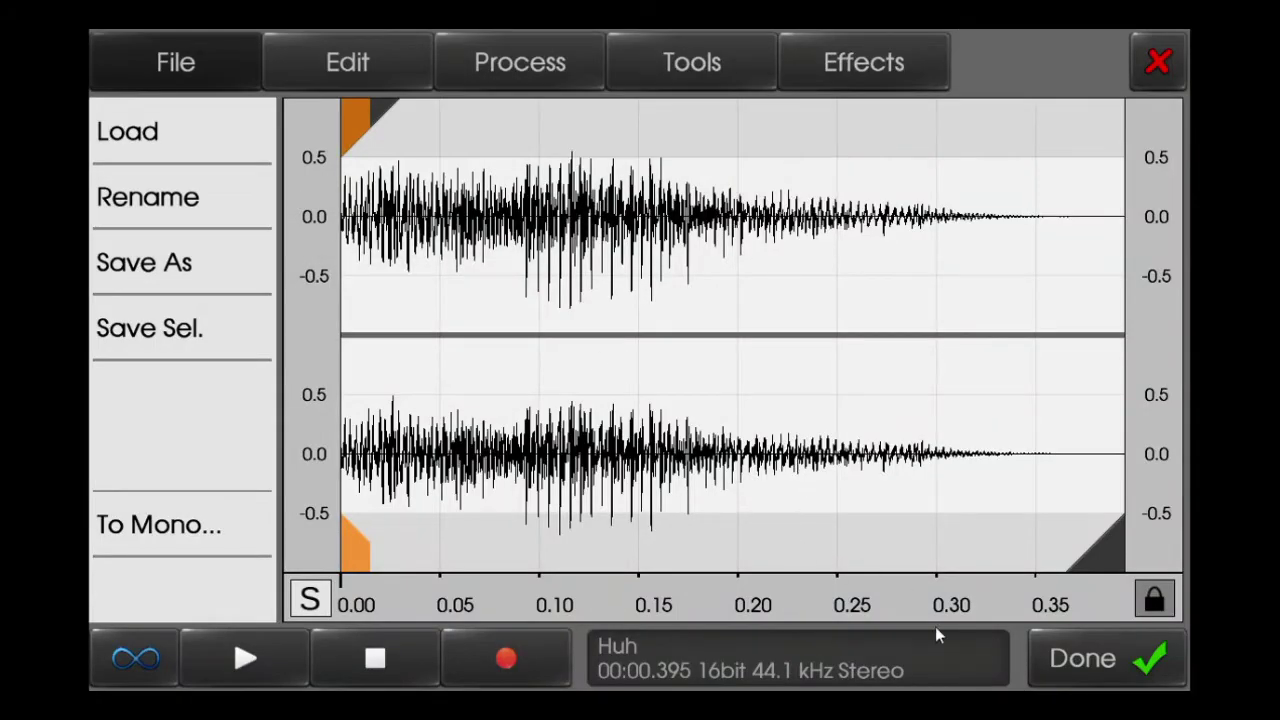
{"action": "left_click", "coordinate": [1100, 668]}
Open the second channel in the wave editor and load "Kendrick Lamar - Alright"
{"action": "left_click", "coordinate": [193, 288]}
{"action": "left_click", "coordinate": [206, 125]}
{"action": "left_click", "coordinate": [415, 234]}
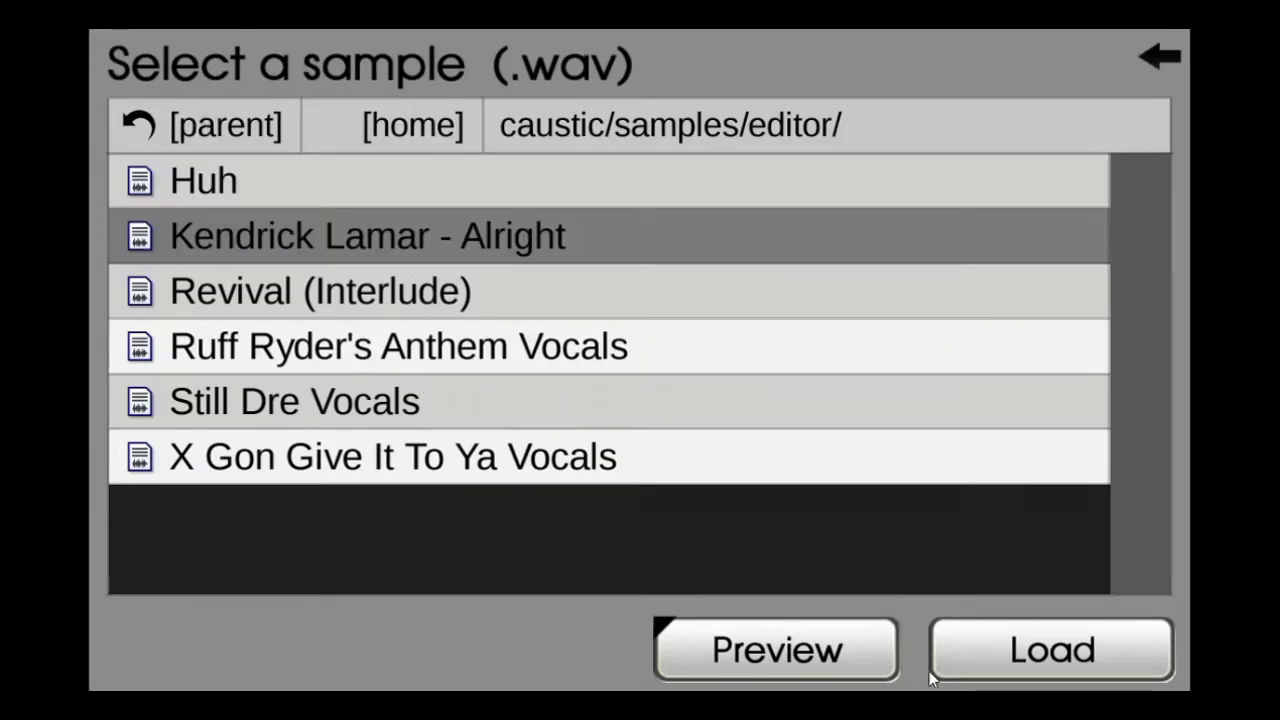
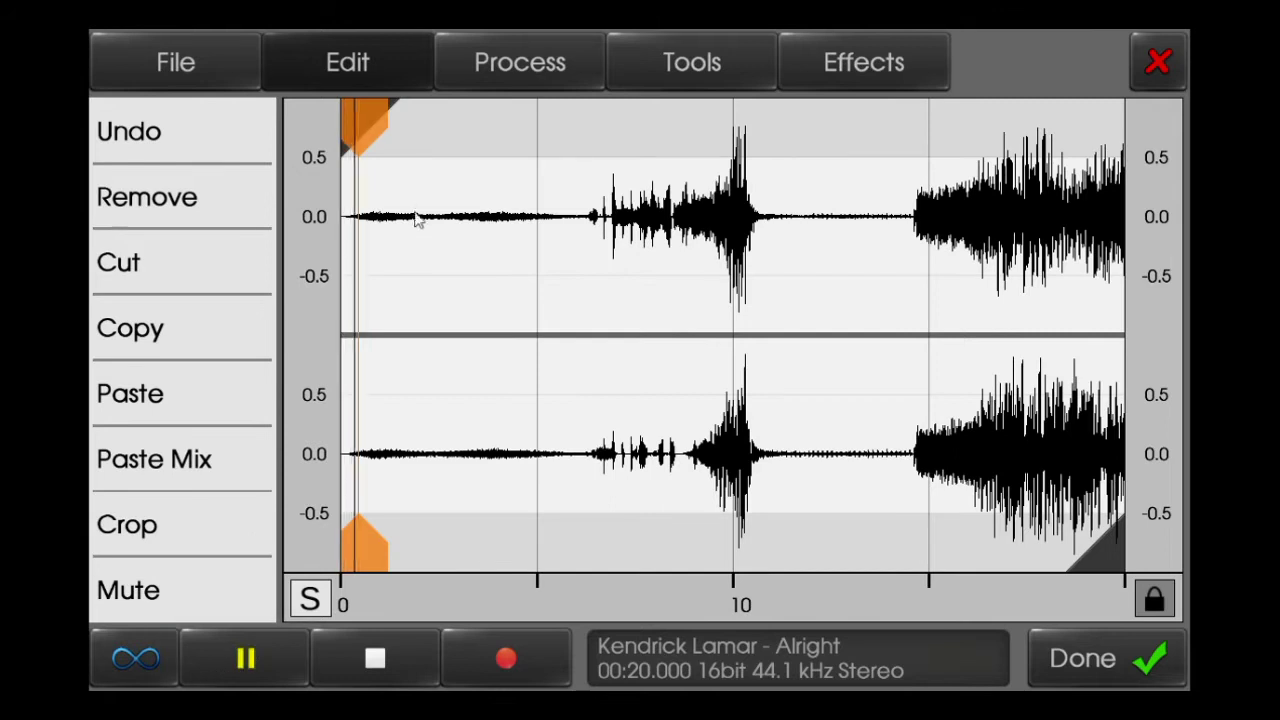
Audition the 20-second clip from several positions between about 6.5 and 15 seconds to locate the vocal
{"action": "left_click", "coordinate": [452, 150]}
{"action": "mouse_move", "coordinate": [372, 118]}
{"action": "left_mouse_down"}
{"action": "mouse_move", "coordinate": [391, 106]}
{"action": "mouse_move", "coordinate": [640, 177]}
{"action": "mouse_move", "coordinate": [777, 150]}
{"action": "left_mouse_up"}
{"action": "left_click_drag", "start_coordinate": [409, 146], "coordinate": [601, 195]}
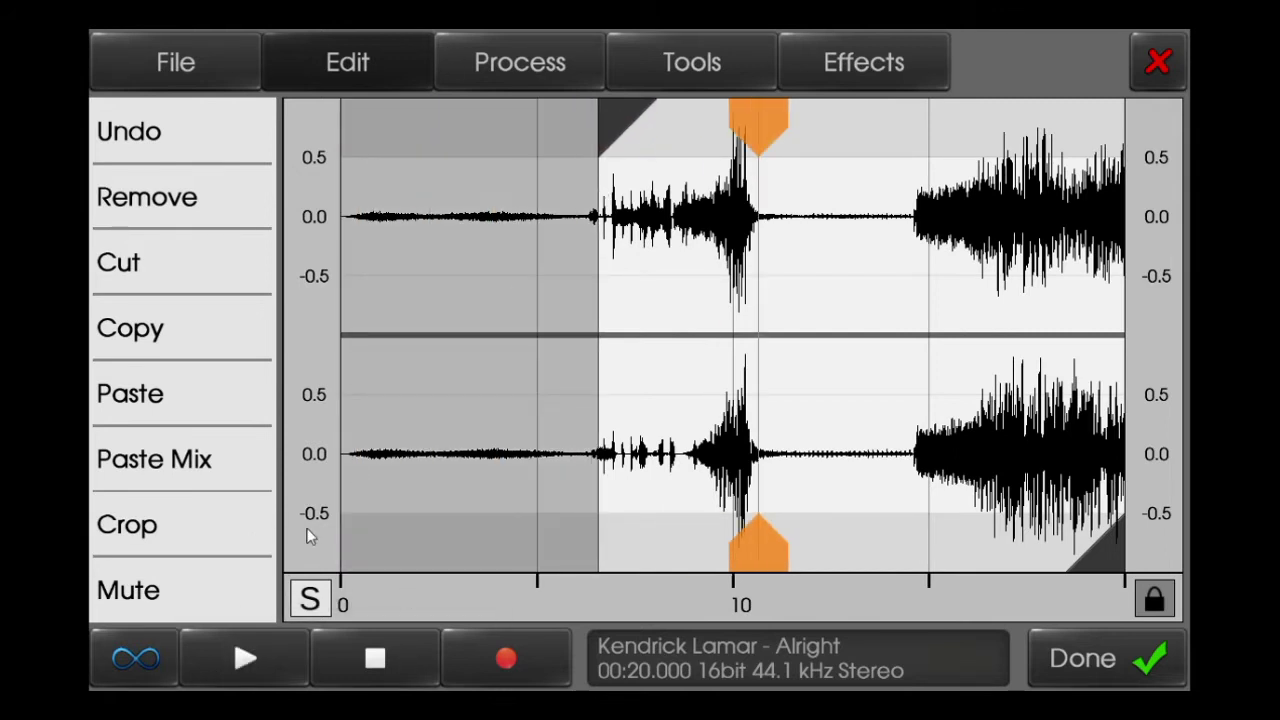
{"action": "left_click_drag", "start_coordinate": [607, 124], "coordinate": [708, 150]}
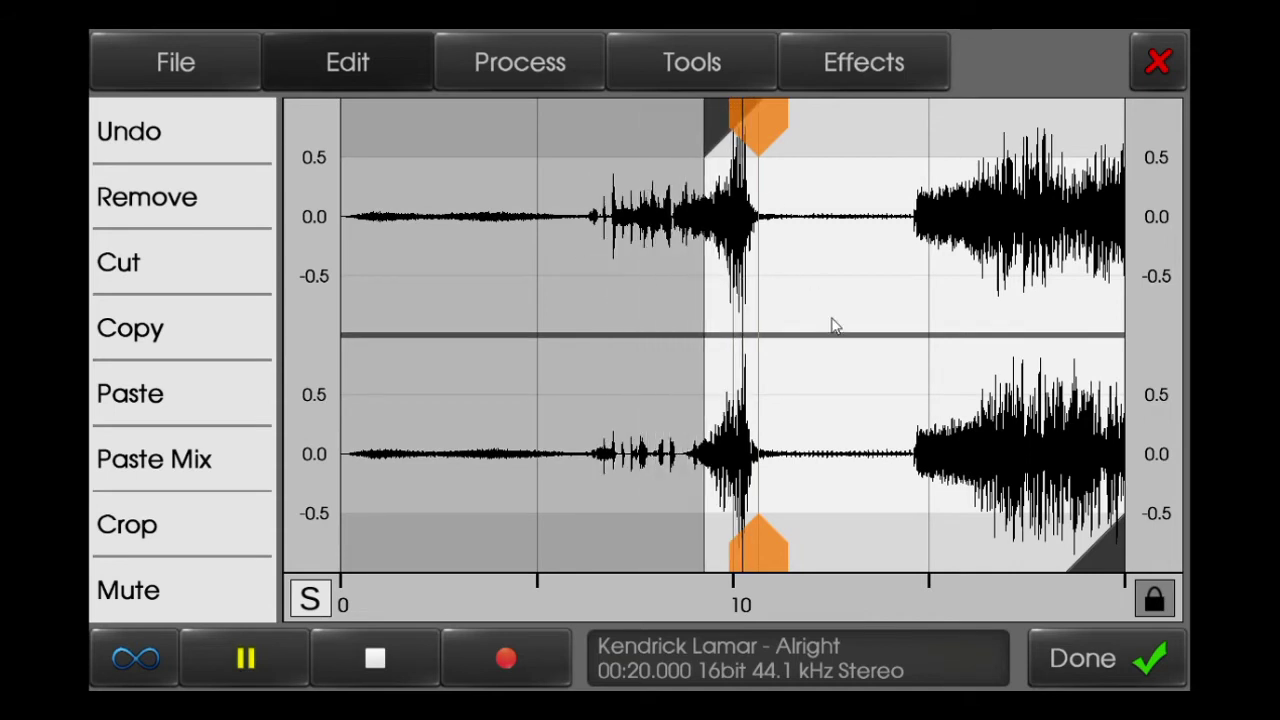
{"action": "left_click", "coordinate": [895, 340]}
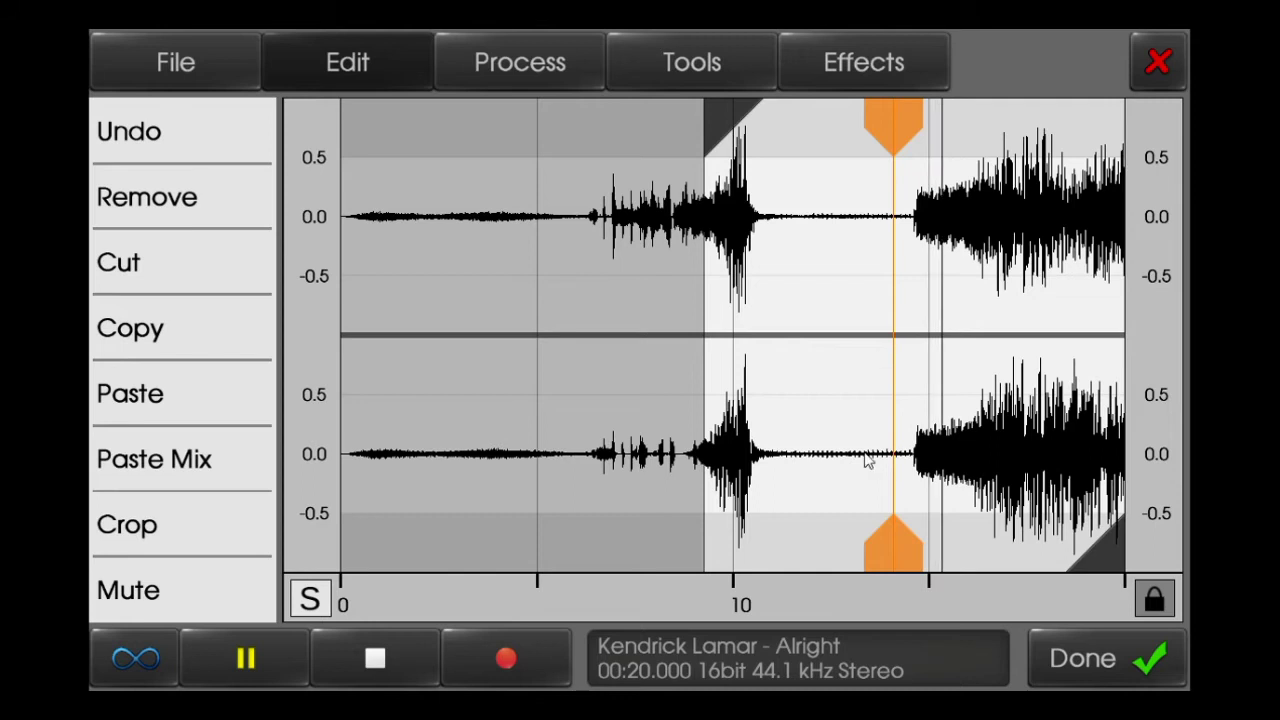
{"action": "left_click", "coordinate": [400, 657]}
Select the clip from about 14.3 seconds to the end, play it and crop to the selection
{"action": "left_click_drag", "start_coordinate": [917, 127], "coordinate": [469, 172]}
{"action": "left_click_drag", "start_coordinate": [724, 107], "coordinate": [902, 130]}
{"action": "left_click", "coordinate": [240, 655]}
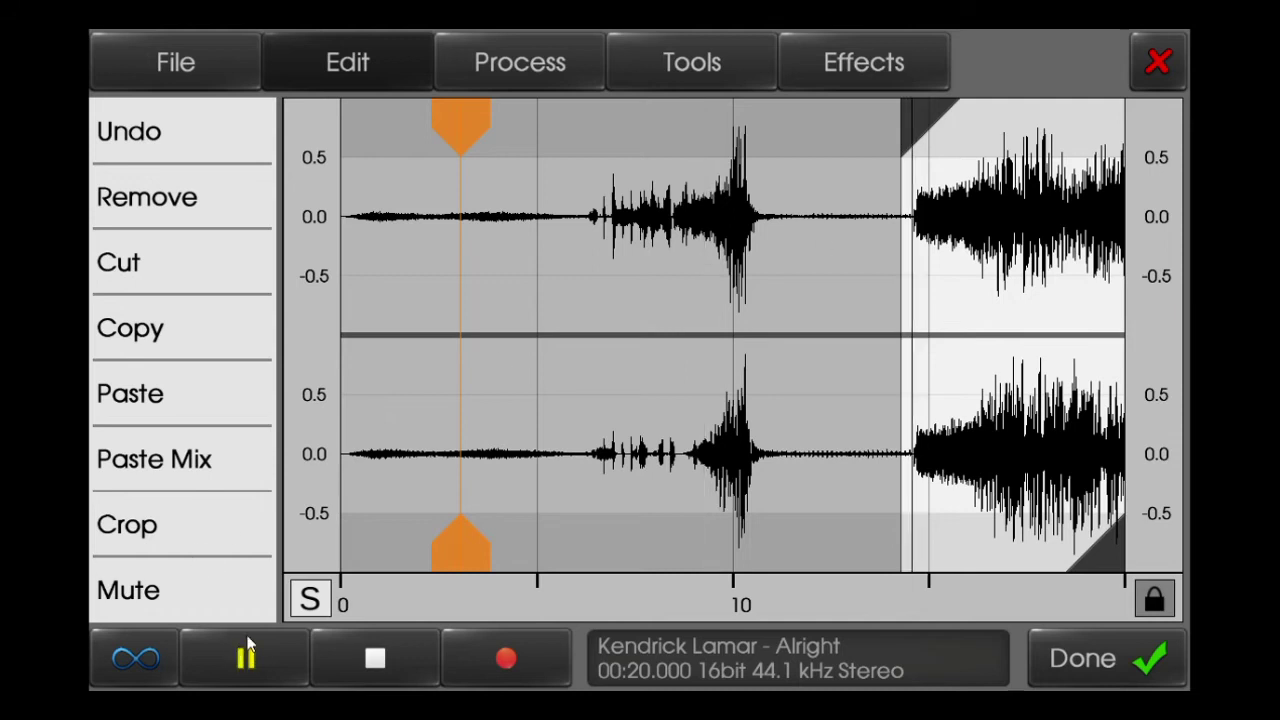
{"action": "left_click", "coordinate": [232, 528]}
Crop away the quiet lead-in of about 0.27 seconds and play the trimmed clip
{"action": "left_click_drag", "start_coordinate": [393, 121], "coordinate": [381, 124]}
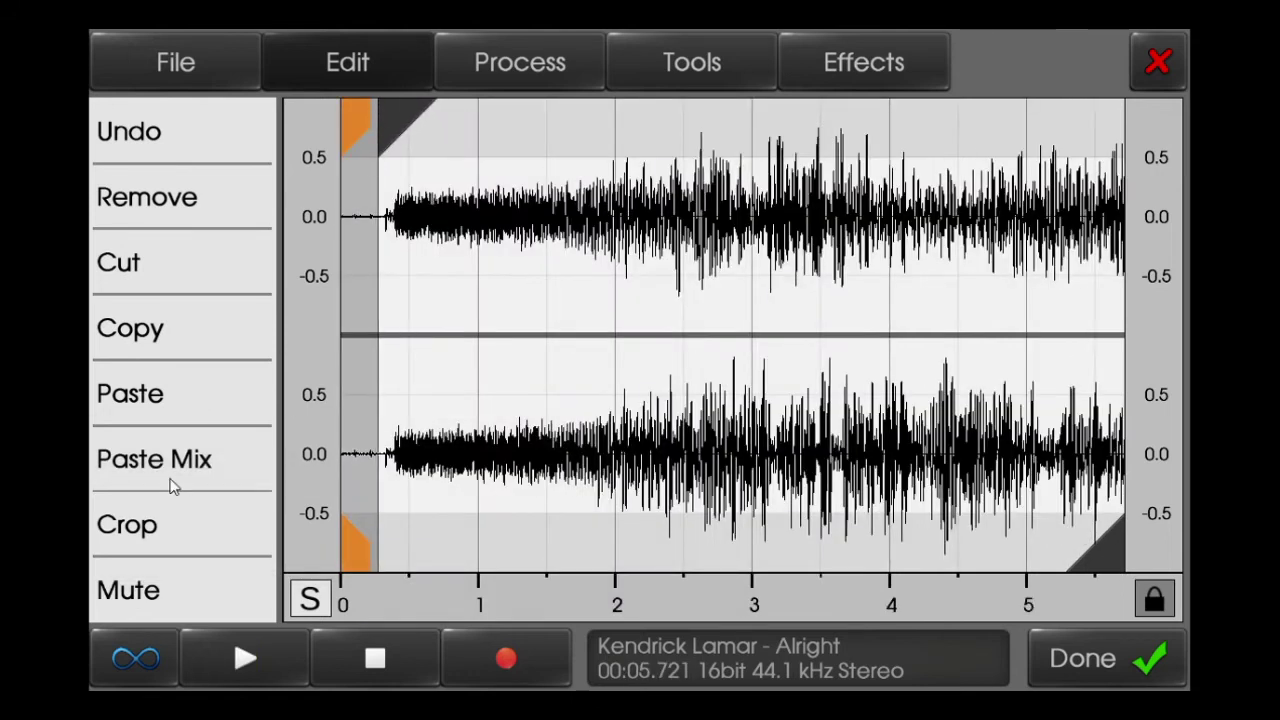
{"action": "left_click", "coordinate": [212, 538]}
{"action": "left_click", "coordinate": [282, 668]}
Set the selection end to 4.5 seconds, play the selection and crop the clip to it
{"action": "left_click_drag", "start_coordinate": [1100, 550], "coordinate": [985, 555]}
{"action": "left_click", "coordinate": [258, 658]}
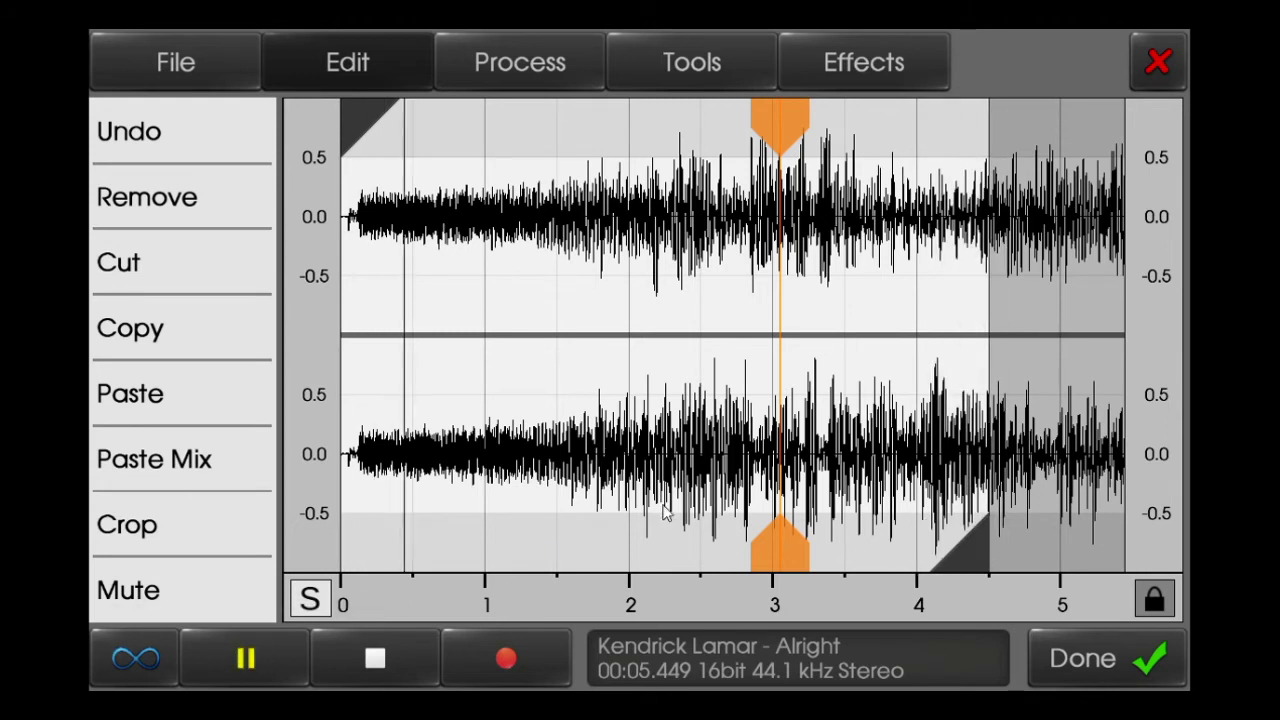
{"action": "left_click_drag", "start_coordinate": [773, 133], "coordinate": [350, 130]}
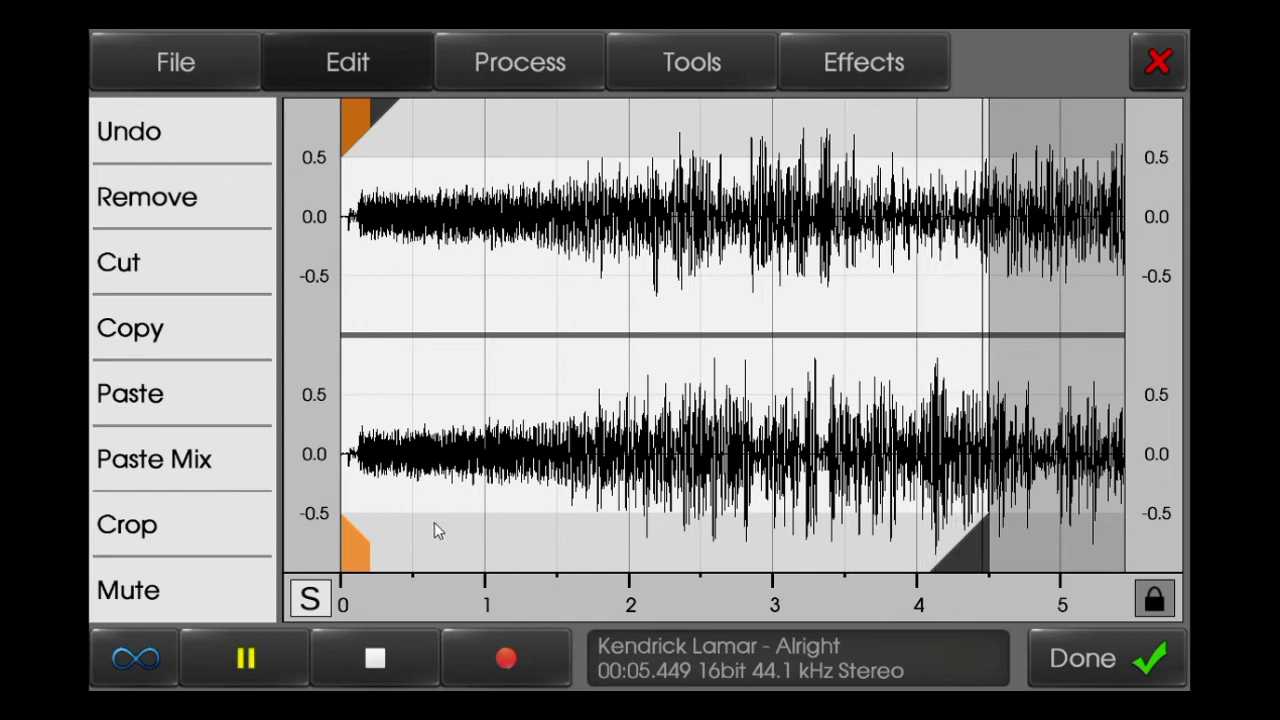
{"action": "left_click", "coordinate": [243, 534]}
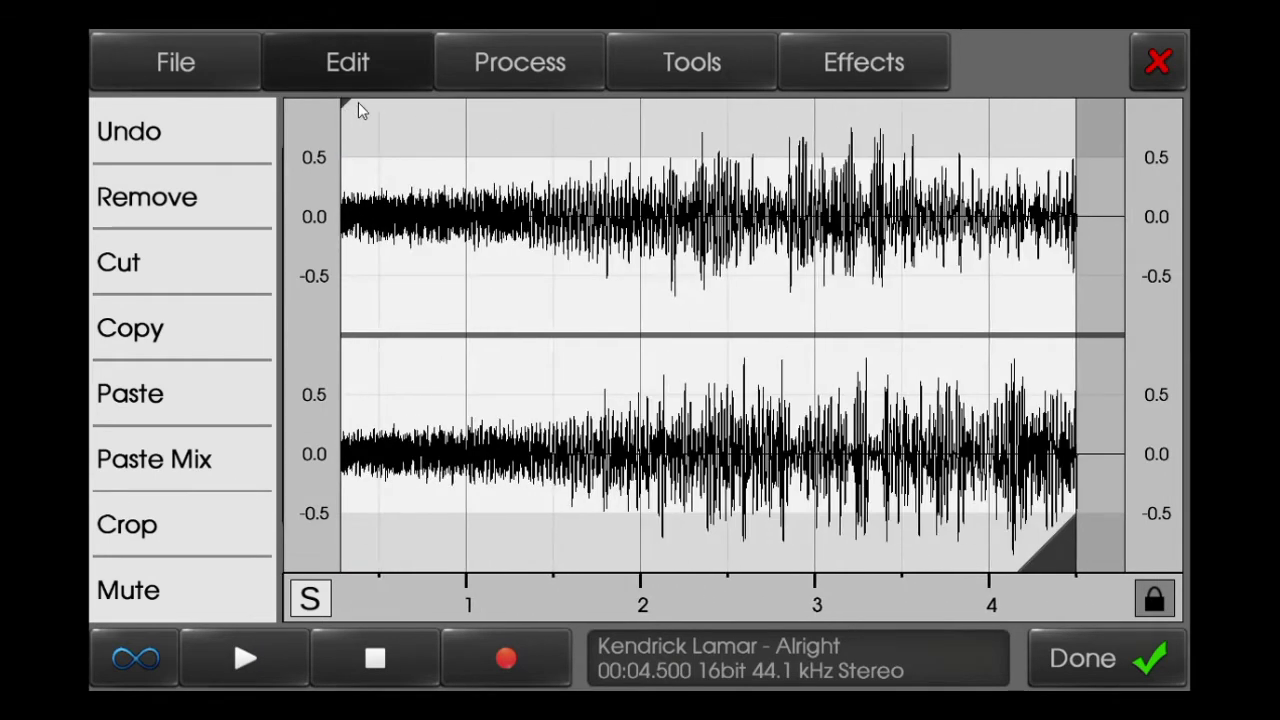
Apply a fade-out to the clip's tail from about 3.7 seconds to the end
{"action": "left_click_drag", "start_coordinate": [361, 111], "coordinate": [942, 120]}
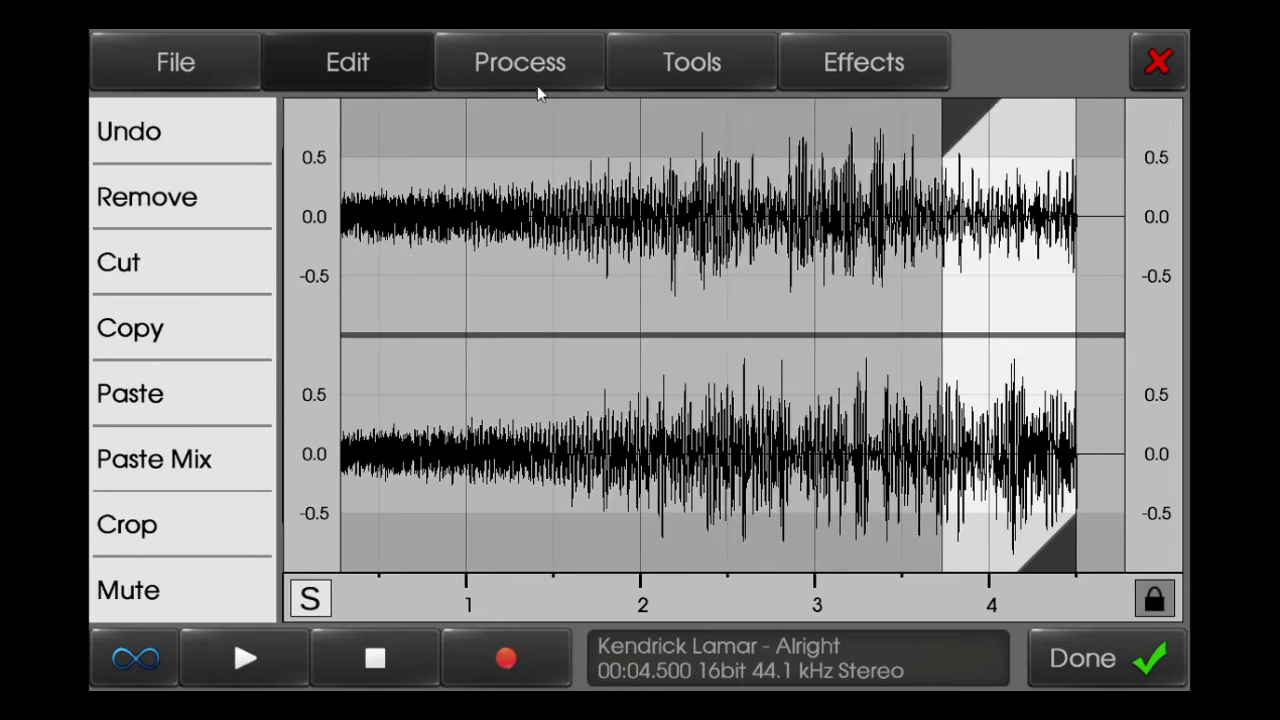
{"action": "left_click", "coordinate": [660, 57]}
{"action": "left_click", "coordinate": [530, 70]}
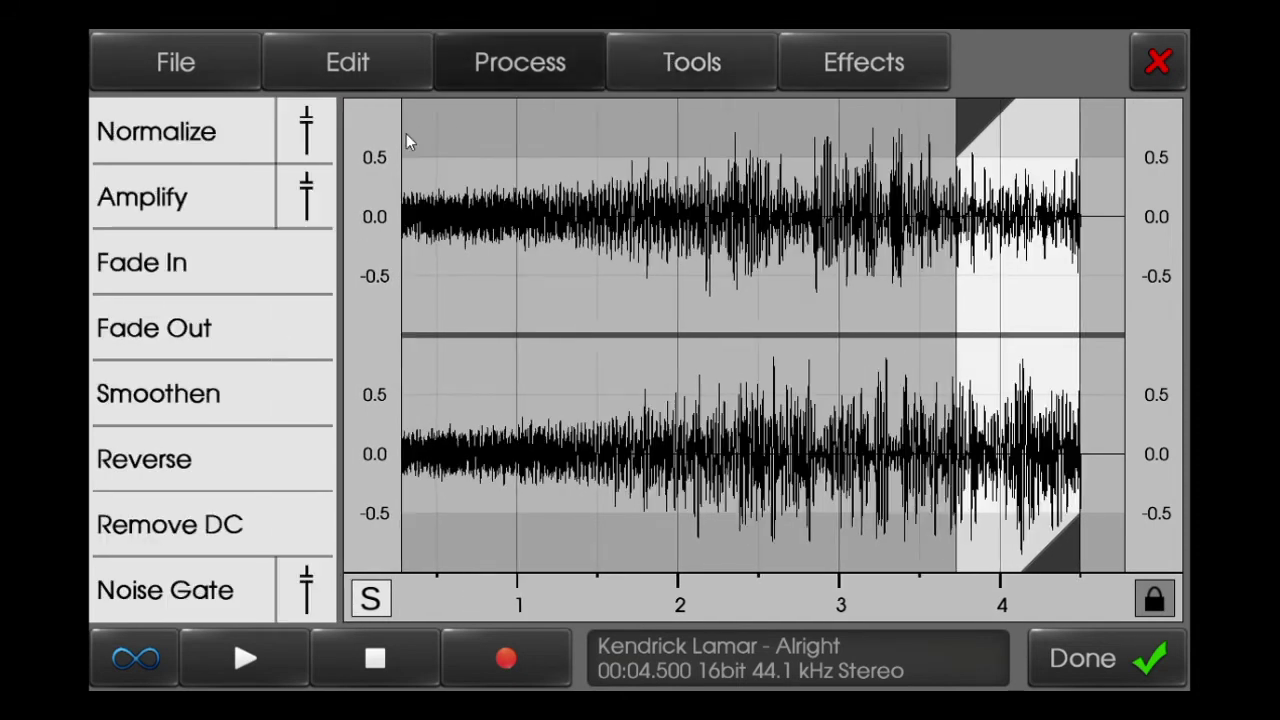
{"action": "left_click", "coordinate": [262, 322]}
Extend the selection back to the clip's start and play the faded vocal
{"action": "left_click_drag", "start_coordinate": [964, 123], "coordinate": [112, 246]}
{"action": "left_click", "coordinate": [244, 657]}
{"action": "left_click_drag", "start_coordinate": [500, 445], "coordinate": [550, 455]}
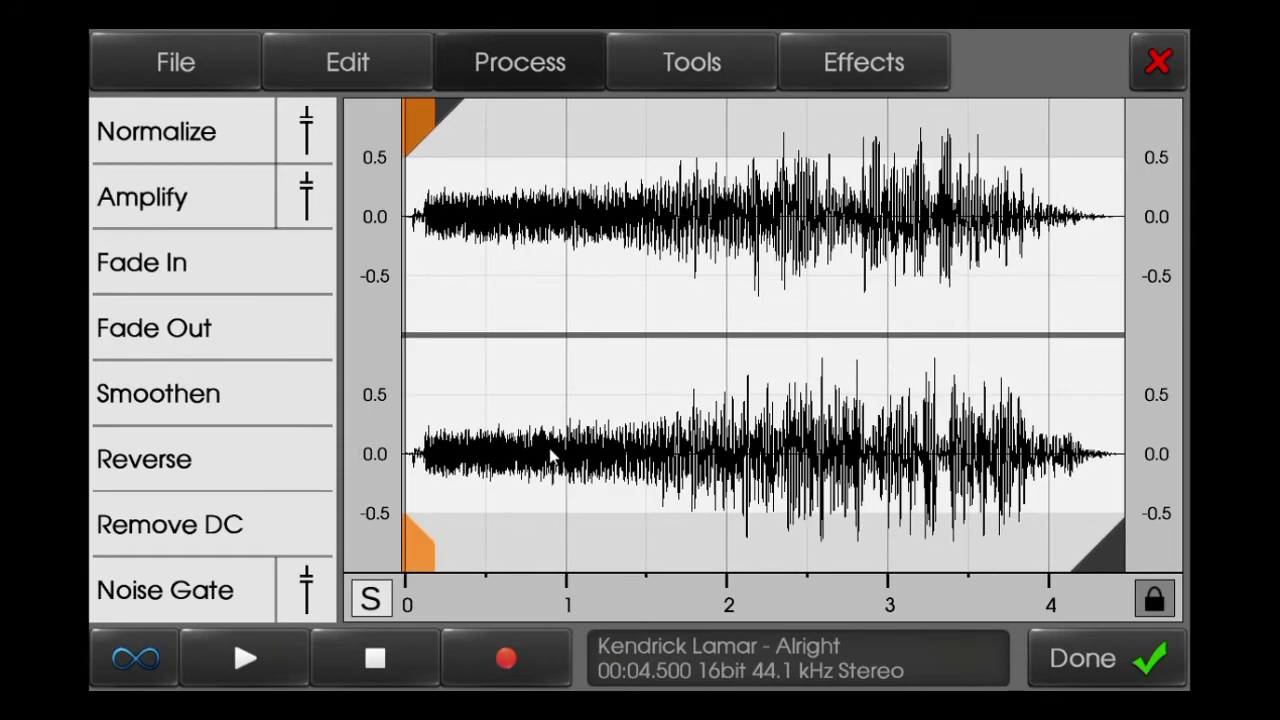
Shift the clip's pitch up from C4 to F#4 (141.4%) using the RubberBand algorithm, with time at 100%
{"action": "left_click", "coordinate": [692, 64]}
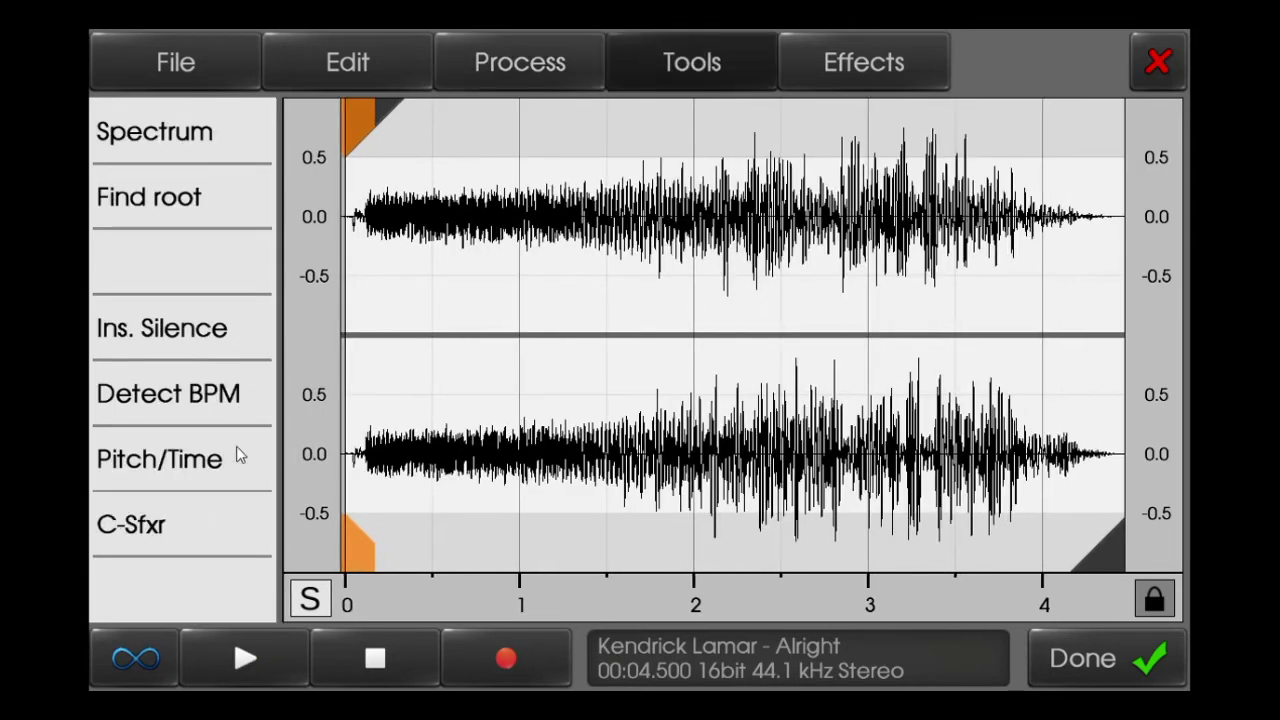
{"action": "left_click", "coordinate": [165, 459]}
{"action": "left_click_drag", "start_coordinate": [329, 284], "coordinate": [657, 314]}
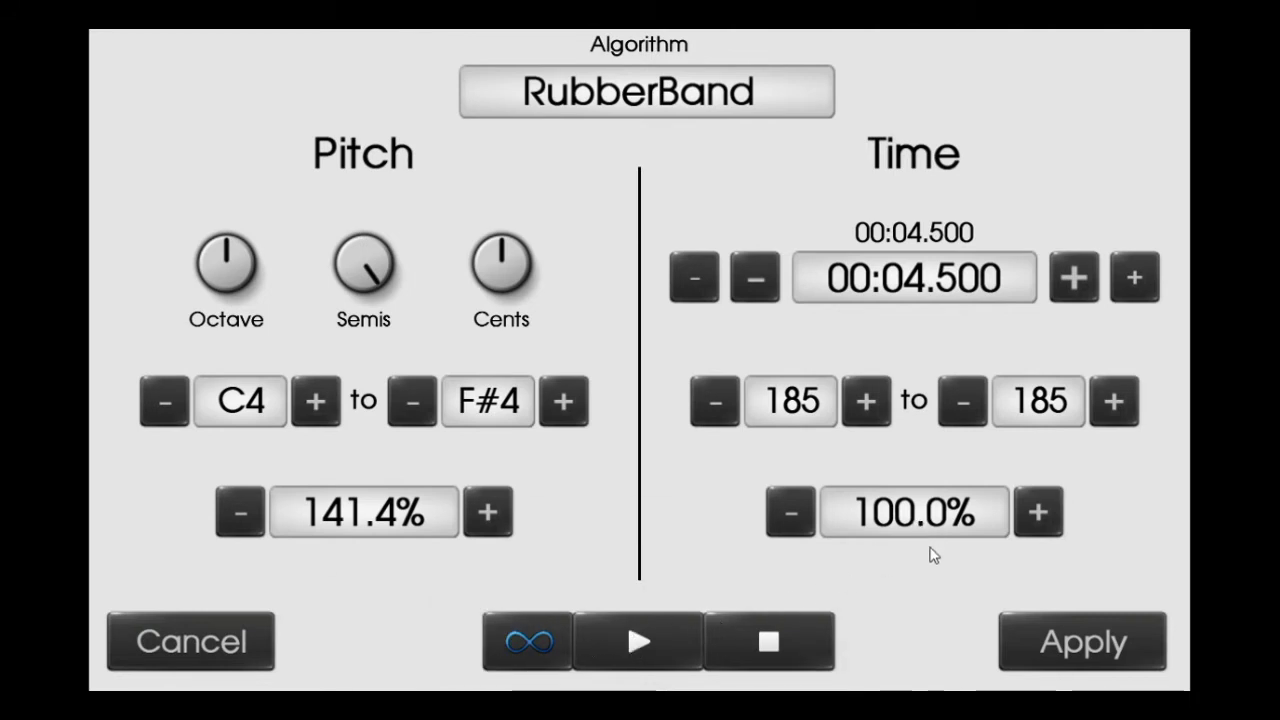
{"action": "left_click", "coordinate": [1059, 646]}
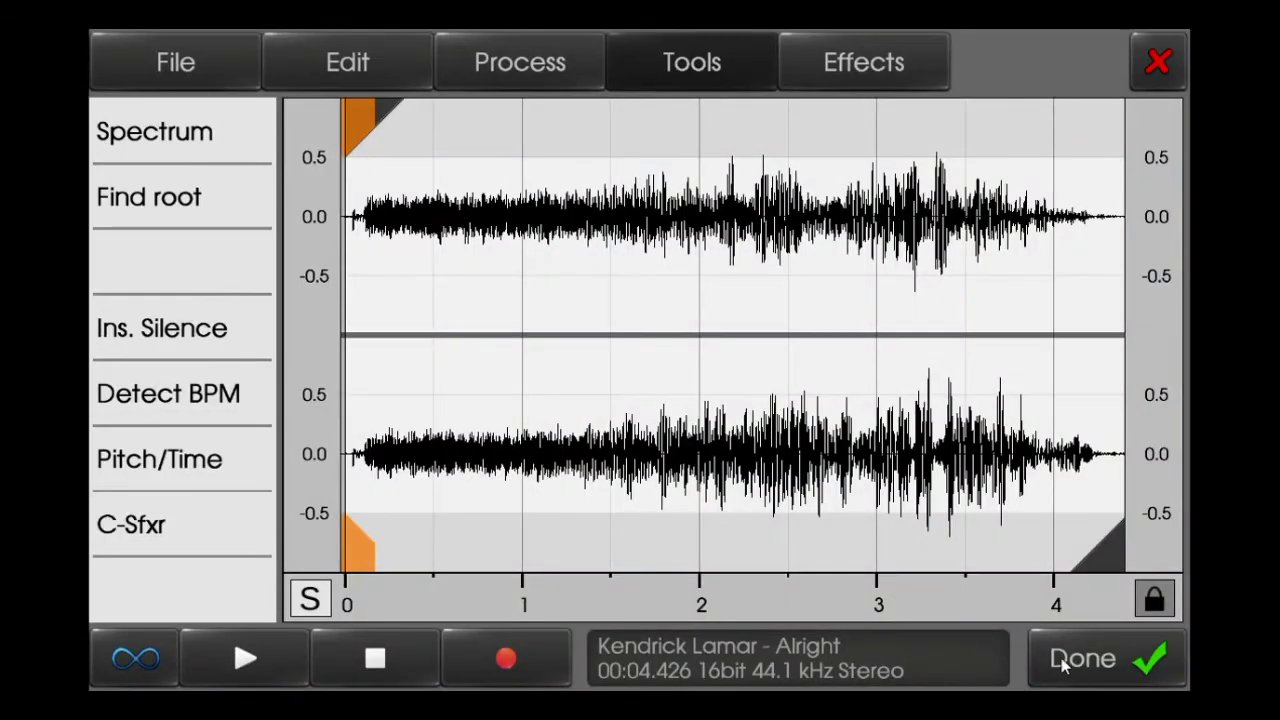
Save the pitched vocal as a new sample named "Ahh"
{"action": "left_click", "coordinate": [180, 64]}
{"action": "left_click", "coordinate": [224, 272]}
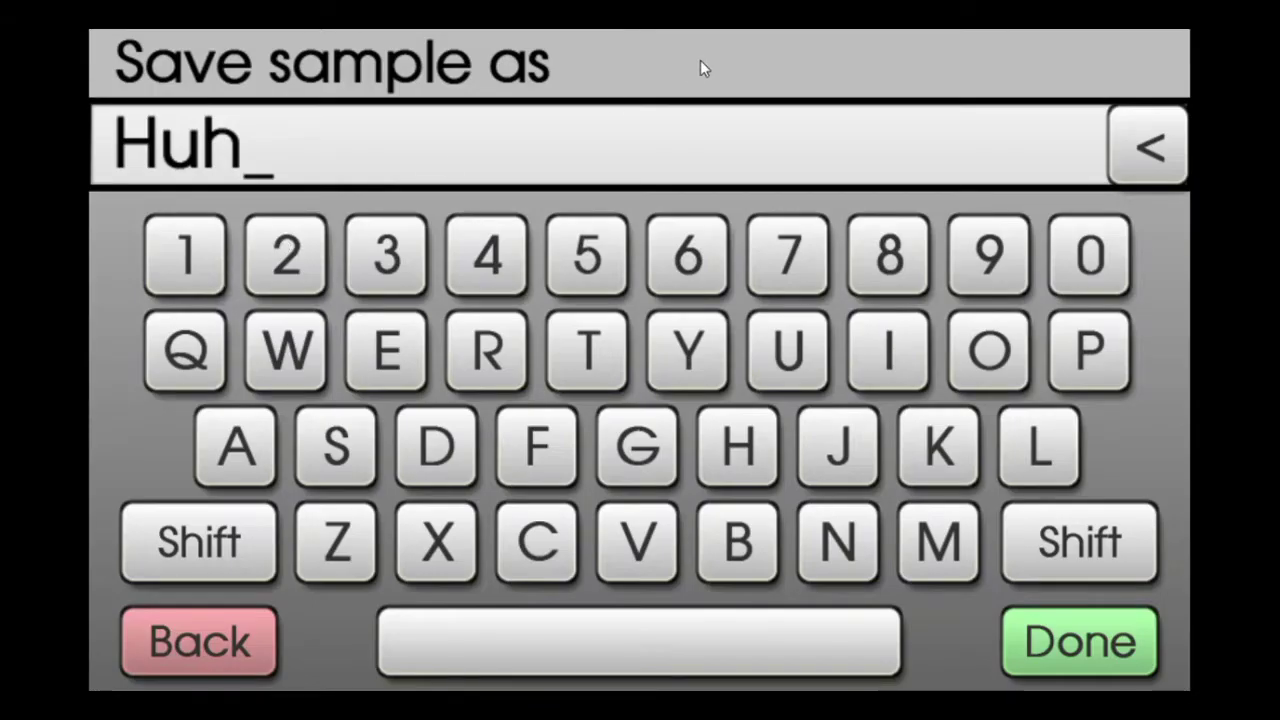
{"action": "key", "text": "BackSpace"}
{"action": "key", "text": "BackSpace"}
{"action": "key", "text": "BackSpace"}
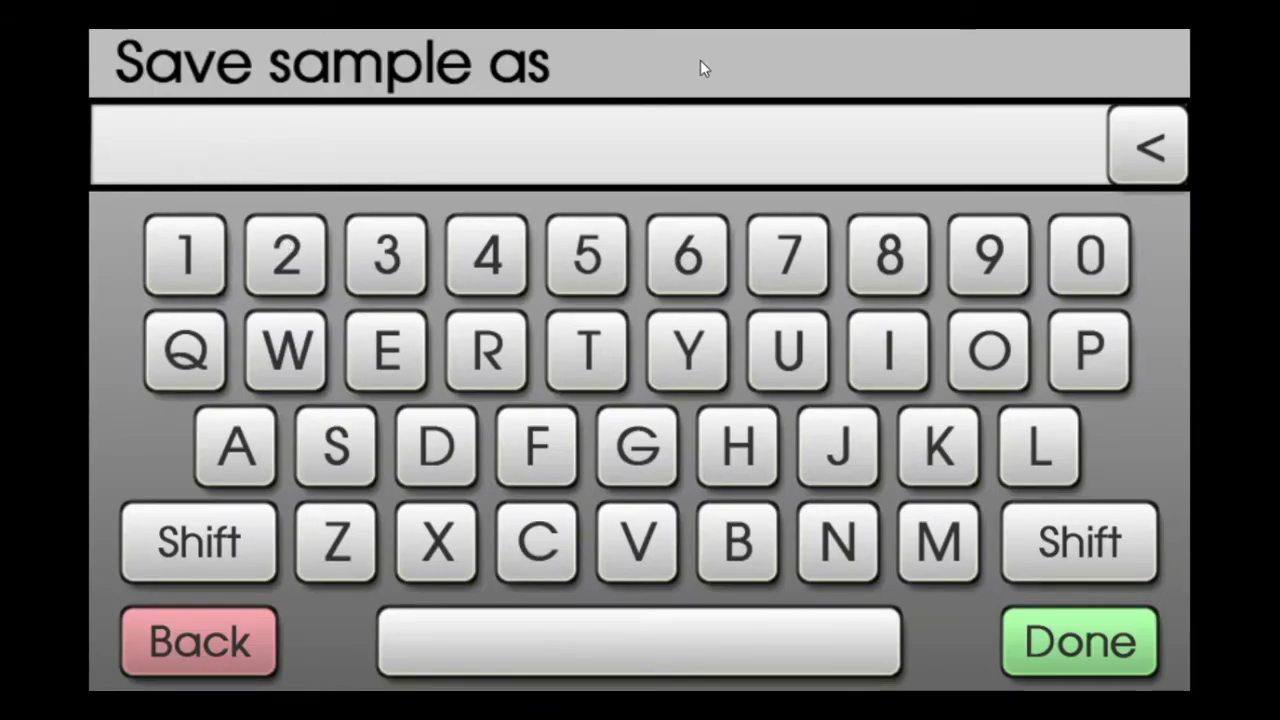
{"action": "type", "text": "A"}
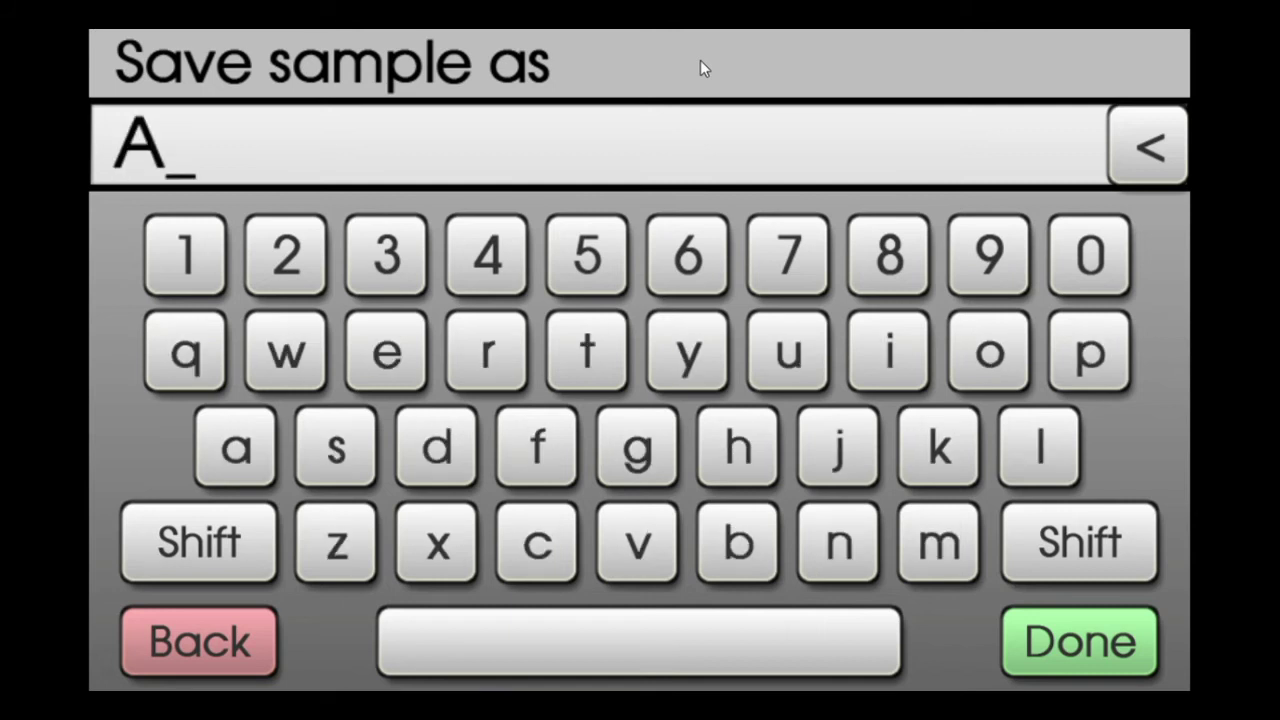
{"action": "type", "text": "hh"}
{"action": "key", "text": "Return"}
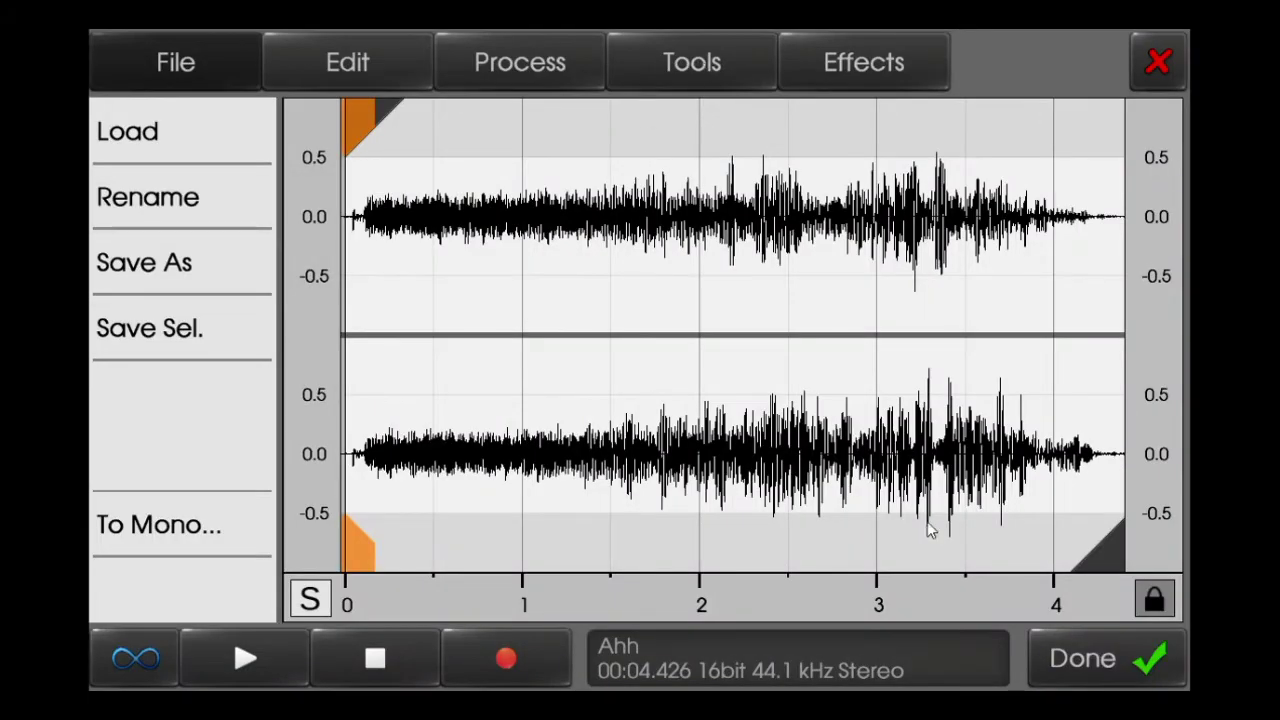
Load the saved "Ahh" sample and accept it for the second channel
{"action": "left_click", "coordinate": [237, 140]}
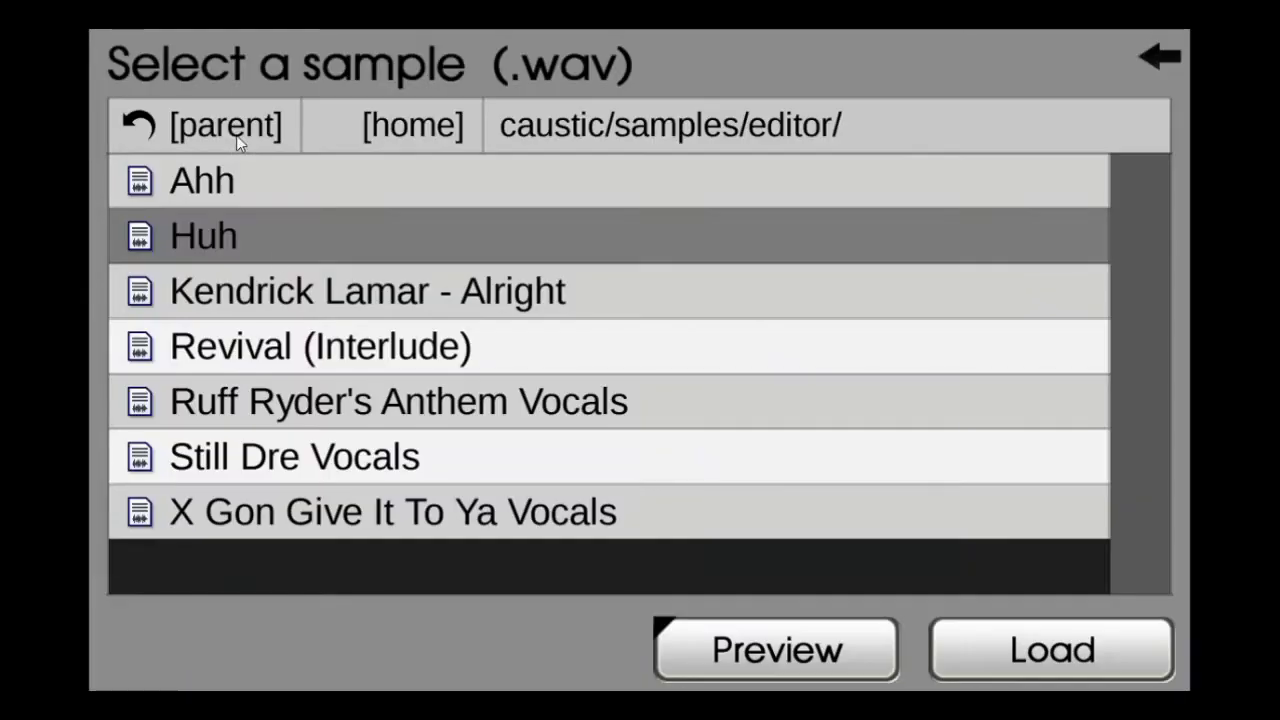
{"action": "double_click", "coordinate": [358, 204]}
{"action": "left_click", "coordinate": [1070, 672]}
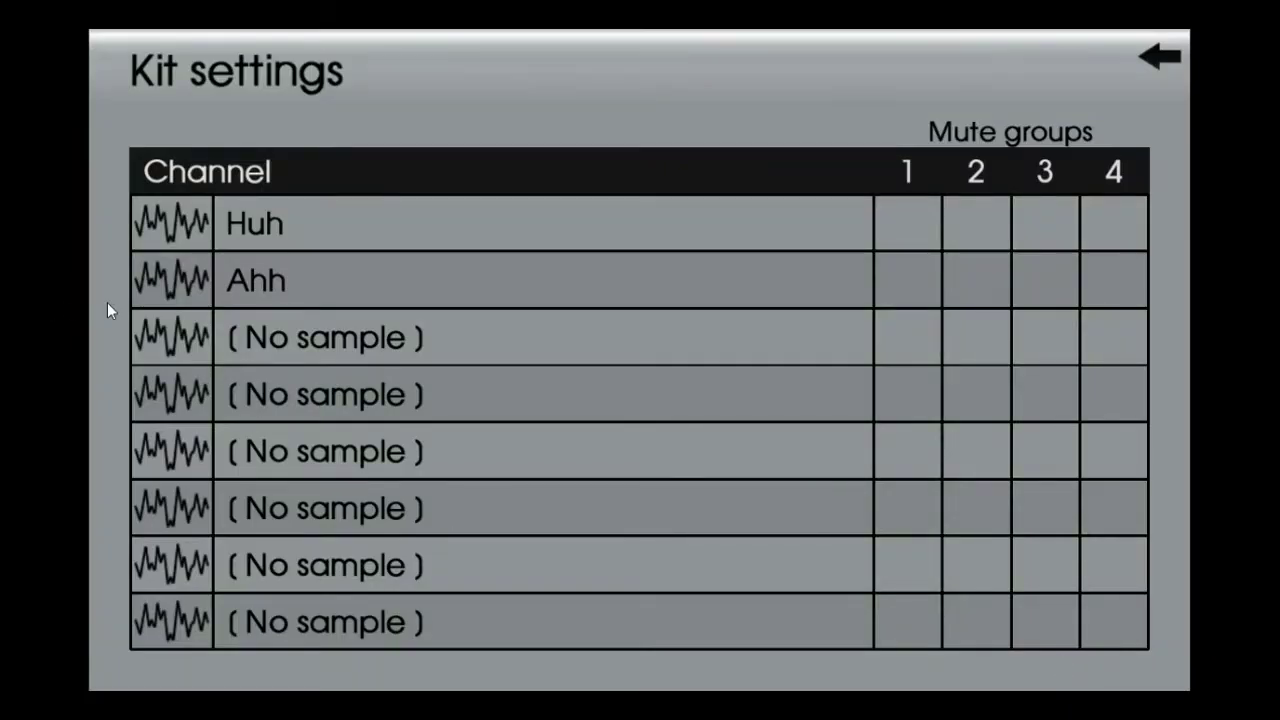
Open the third channel in the wave editor and load "Ruff Ryder's Anthem Vocals"
{"action": "left_click", "coordinate": [163, 337]}
{"action": "left_click", "coordinate": [188, 130]}
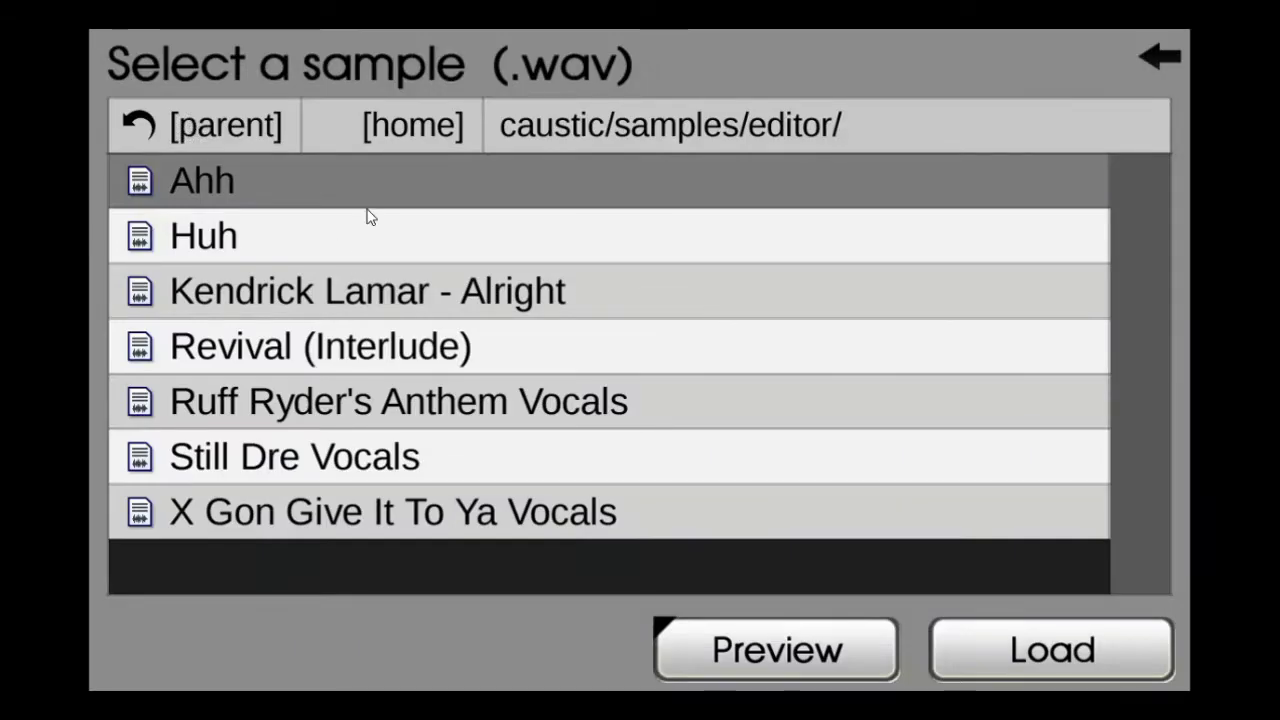
{"action": "left_click", "coordinate": [460, 418]}
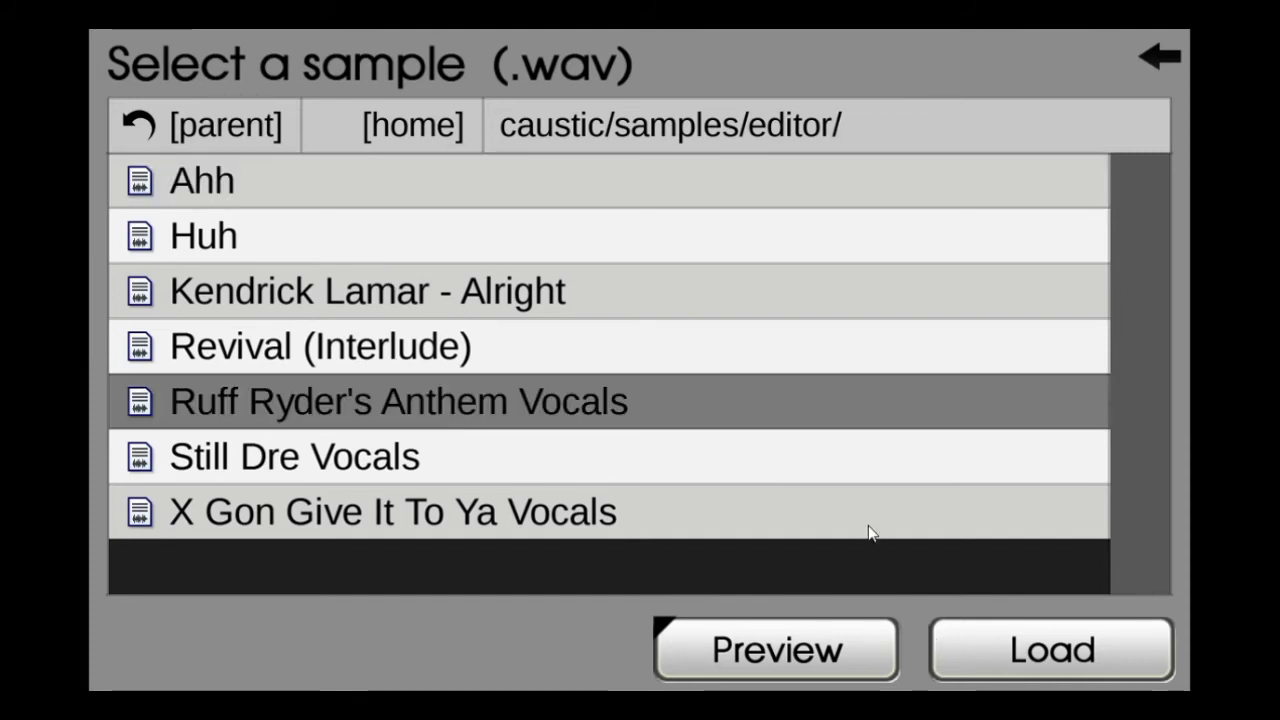
{"action": "left_click", "coordinate": [986, 638]}
Select the vocals from about 35 to 70 seconds and audition several positions around 42 to 47 seconds
{"action": "left_click_drag", "start_coordinate": [359, 131], "coordinate": [463, 133]}
{"action": "left_click", "coordinate": [245, 658]}
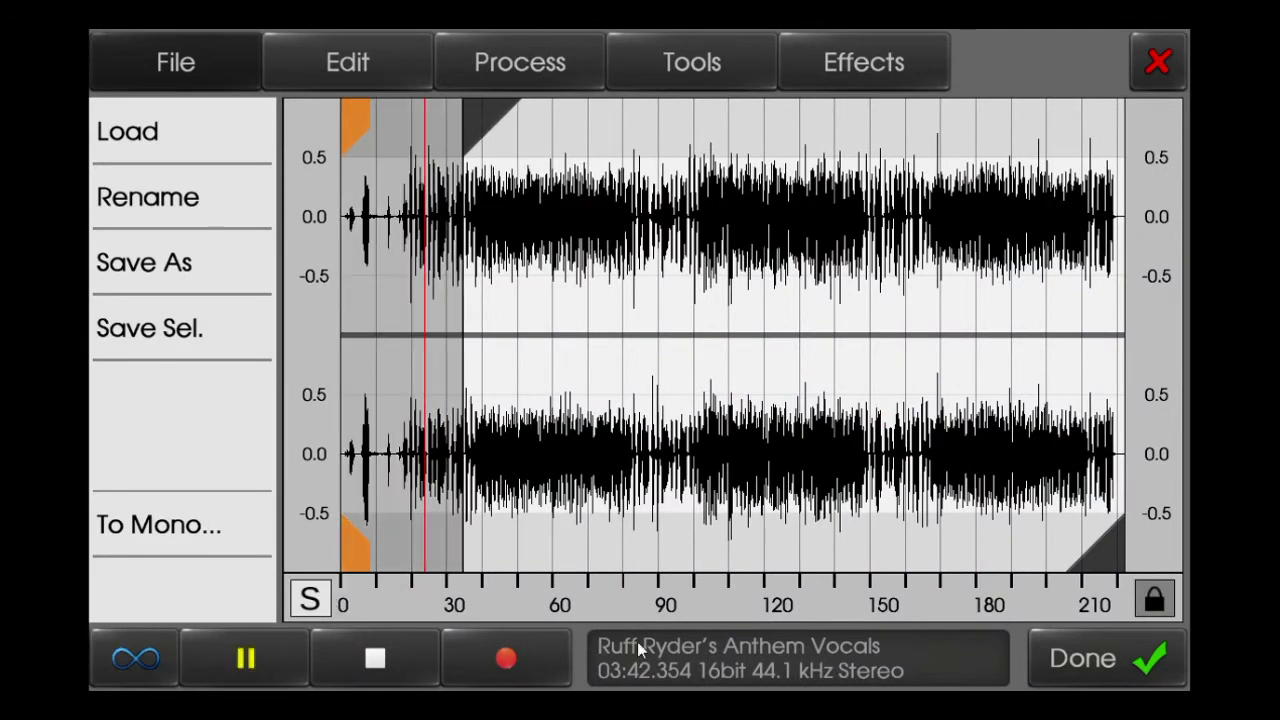
{"action": "mouse_move", "coordinate": [1112, 552]}
{"action": "left_mouse_down"}
{"action": "mouse_move", "coordinate": [590, 552]}
{"action": "mouse_move", "coordinate": [563, 546]}
{"action": "mouse_move", "coordinate": [574, 537]}
{"action": "left_mouse_up"}
{"action": "left_click", "coordinate": [508, 492]}
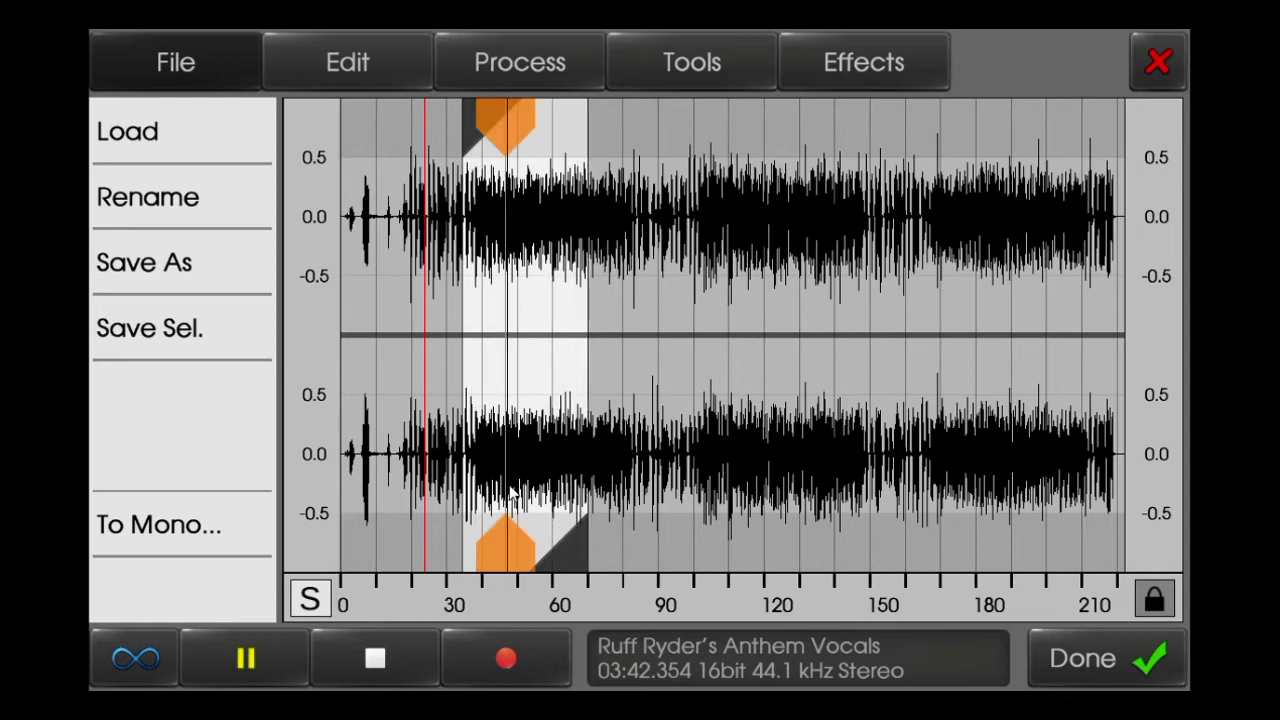
{"action": "left_click", "coordinate": [409, 645]}
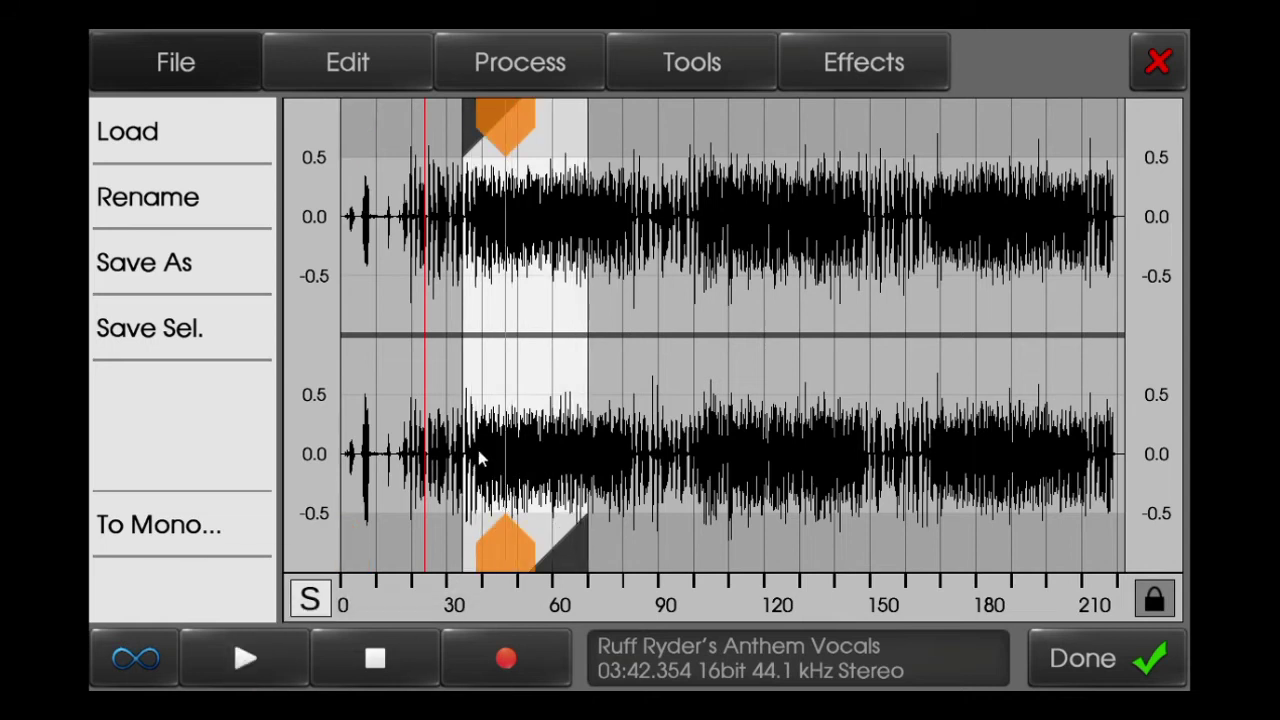
{"action": "left_click_drag", "start_coordinate": [508, 120], "coordinate": [463, 155]}
{"action": "left_click", "coordinate": [500, 440]}
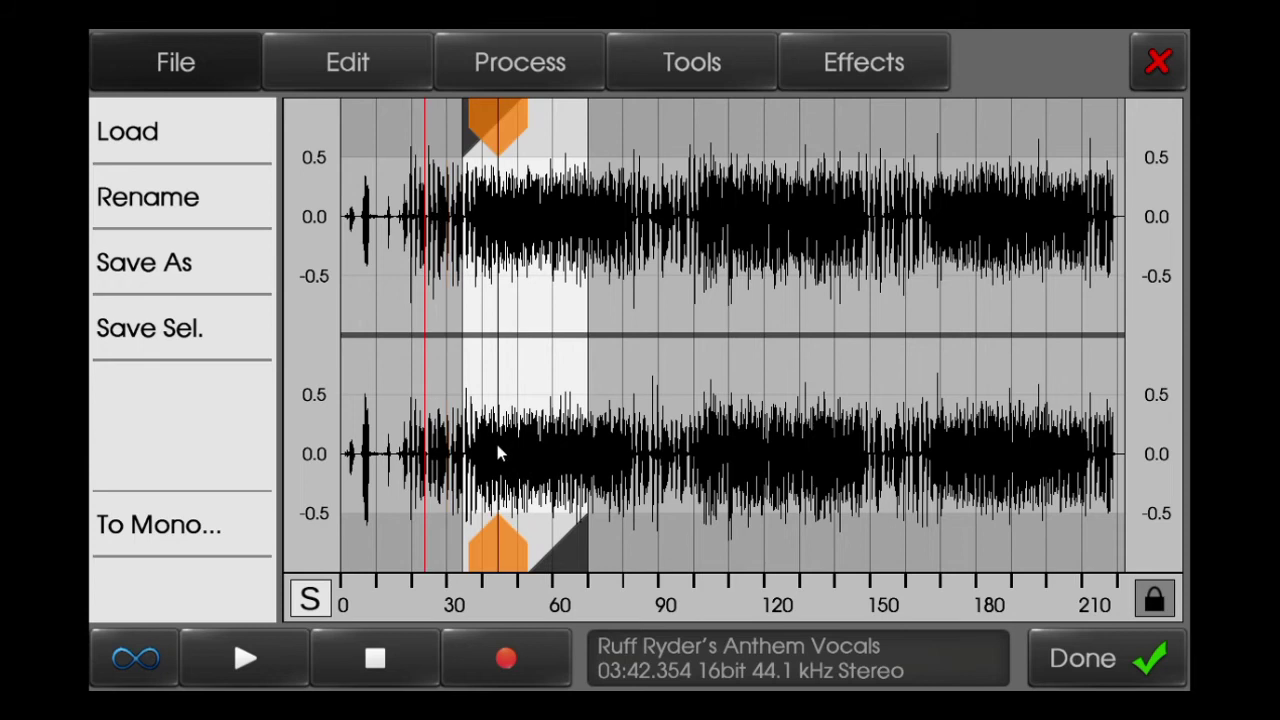
{"action": "left_click", "coordinate": [300, 660]}
{"action": "left_click", "coordinate": [492, 475]}
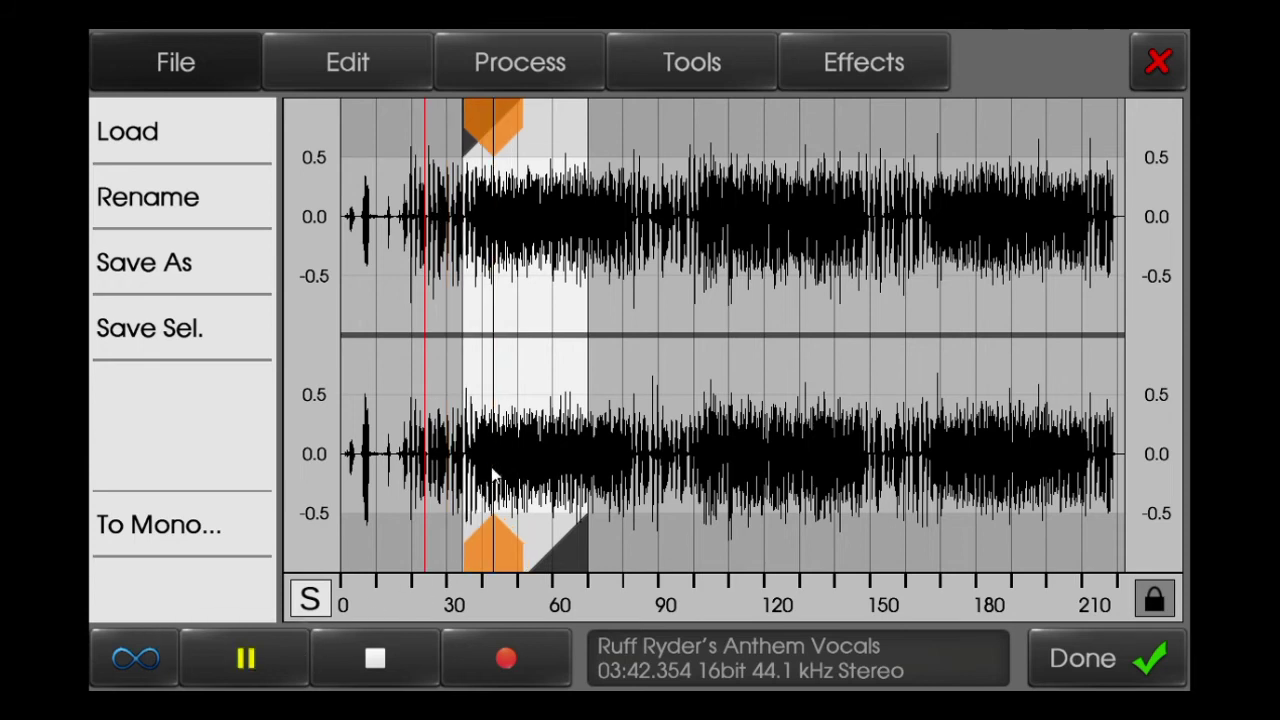
Narrow the selection to about 40 to 50 seconds and crop the vocals to that 10-second section
{"action": "left_click_drag", "start_coordinate": [488, 110], "coordinate": [592, 121]}
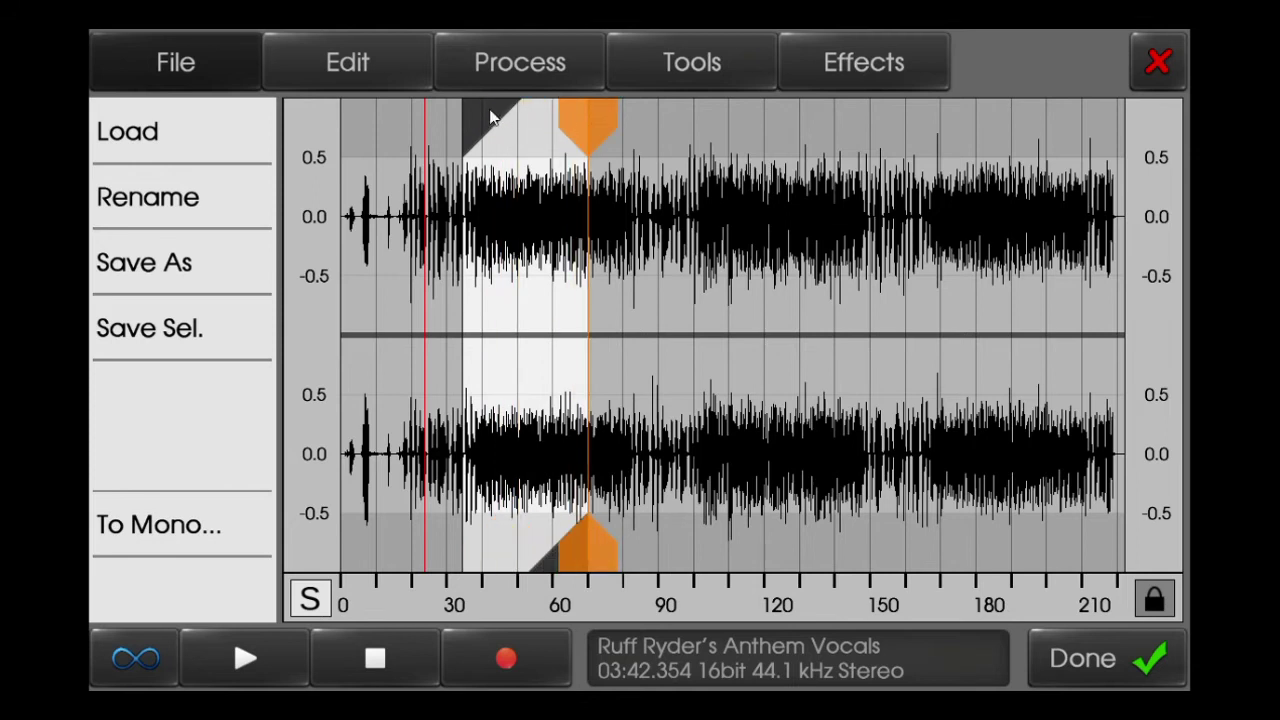
{"action": "left_click_drag", "start_coordinate": [490, 118], "coordinate": [490, 126]}
{"action": "mouse_move", "coordinate": [580, 556]}
{"action": "left_mouse_down"}
{"action": "mouse_move", "coordinate": [646, 554]}
{"action": "mouse_move", "coordinate": [516, 576]}
{"action": "left_mouse_up"}
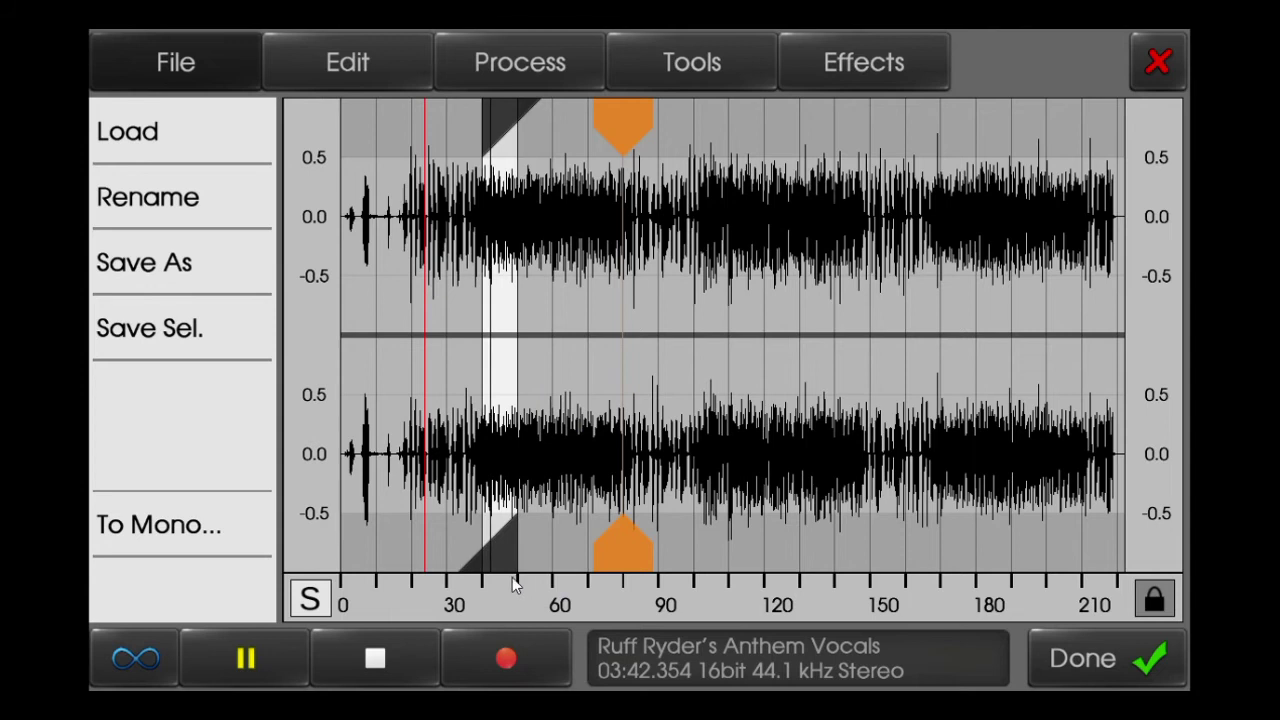
{"action": "left_click", "coordinate": [347, 62]}
{"action": "left_click", "coordinate": [178, 520]}
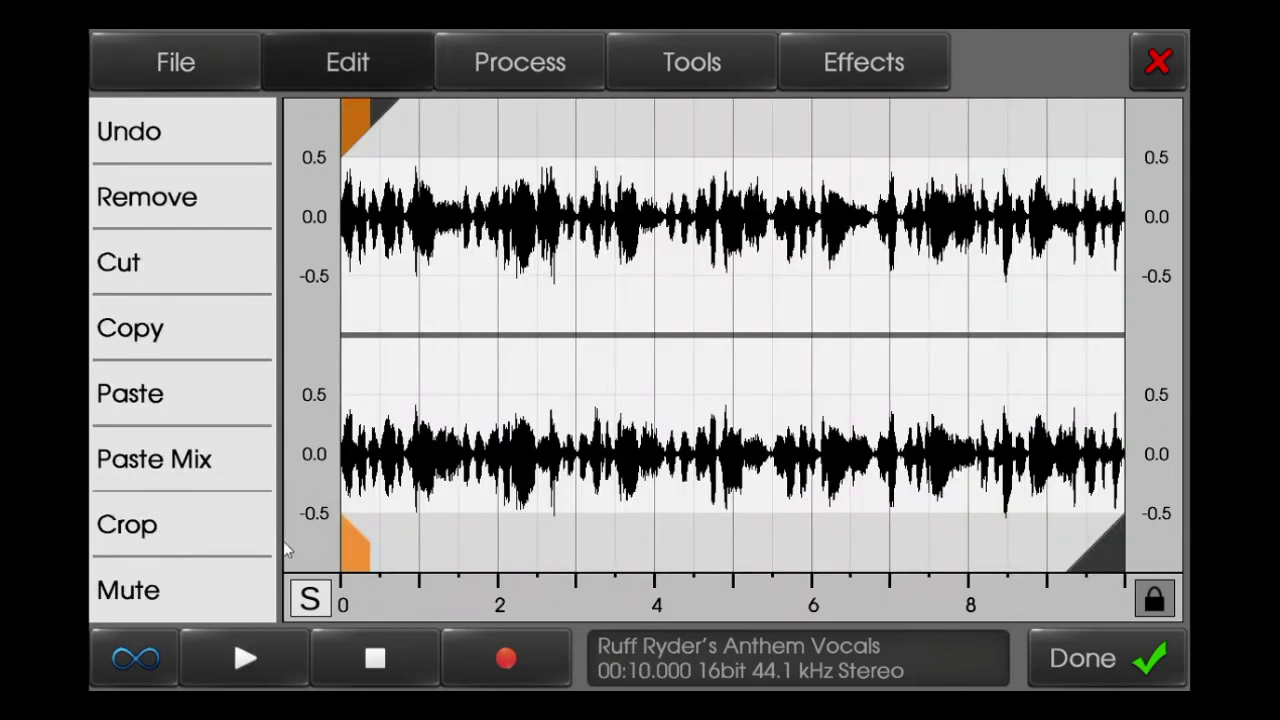
Audition the vocals, select their first 2.5 seconds and crop the clip to that section
{"action": "left_click", "coordinate": [270, 655]}
{"action": "left_click_drag", "start_coordinate": [1109, 568], "coordinate": [537, 572]}
{"action": "left_click", "coordinate": [425, 650]}
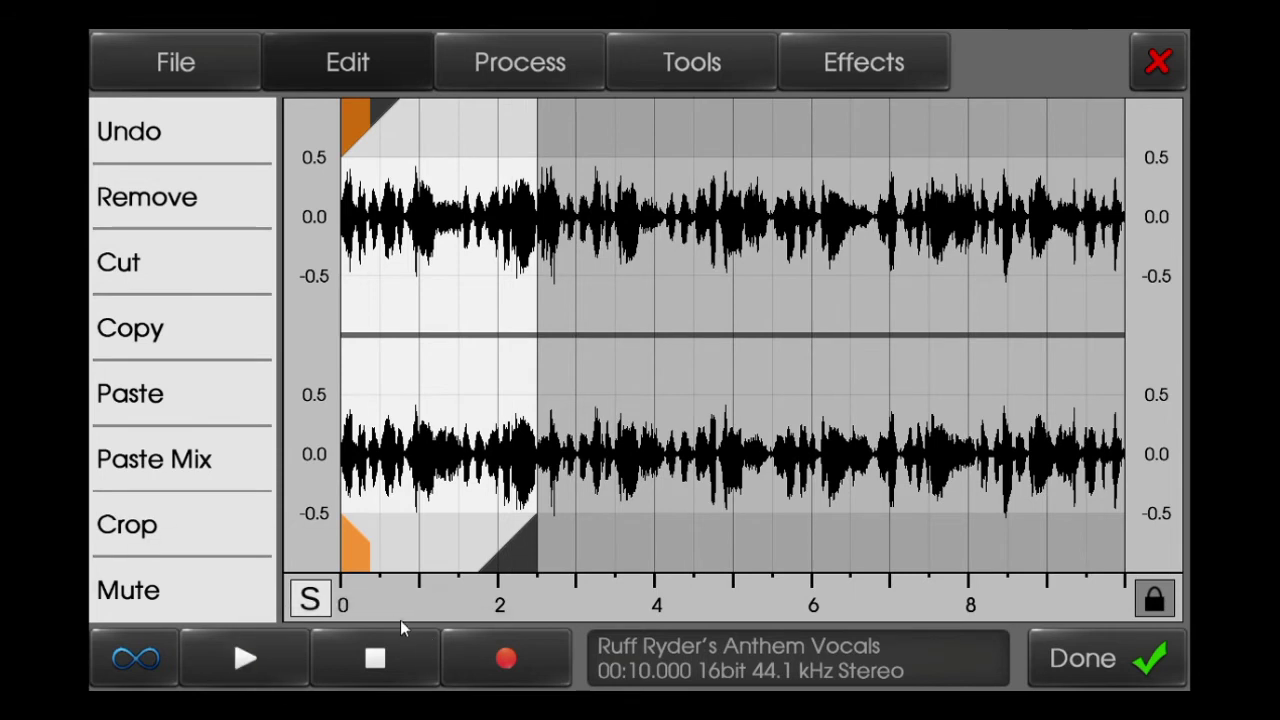
{"action": "left_click", "coordinate": [195, 538]}
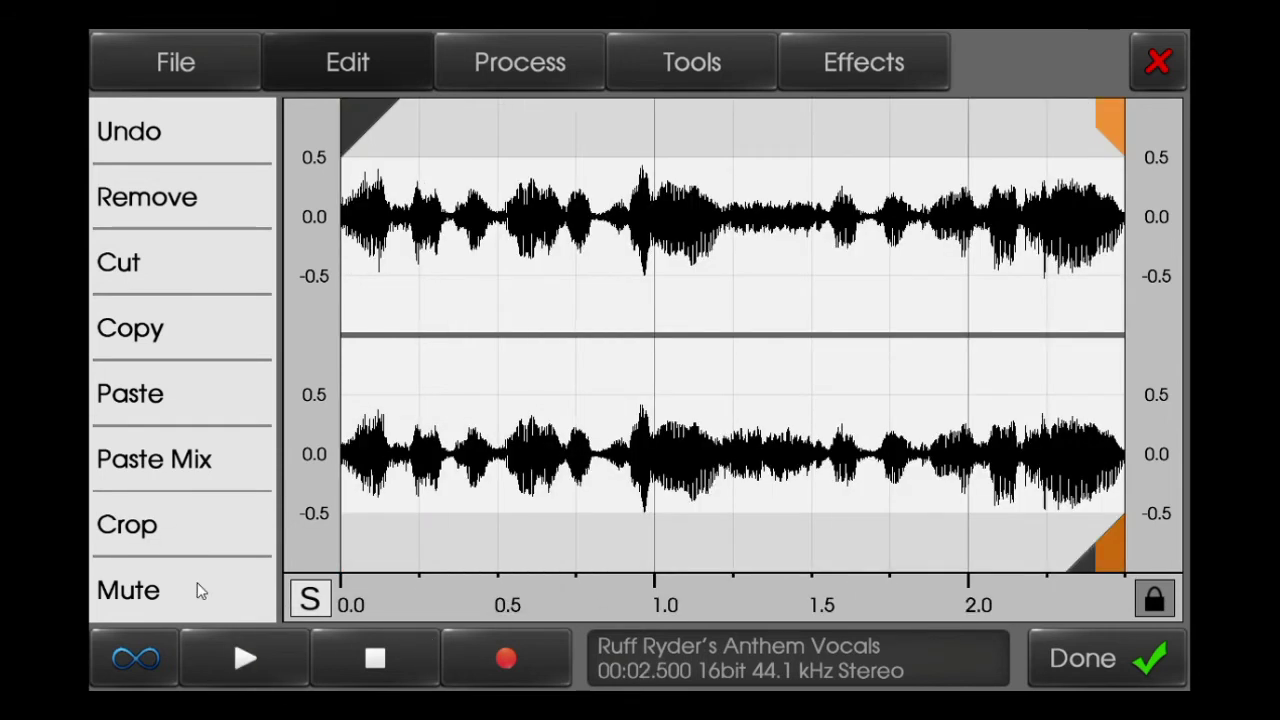
Select the vocals from about 1.17 to 1.75 seconds and crop the clip to that section
{"action": "left_click", "coordinate": [424, 662]}
{"action": "left_click_drag", "start_coordinate": [352, 116], "coordinate": [708, 140]}
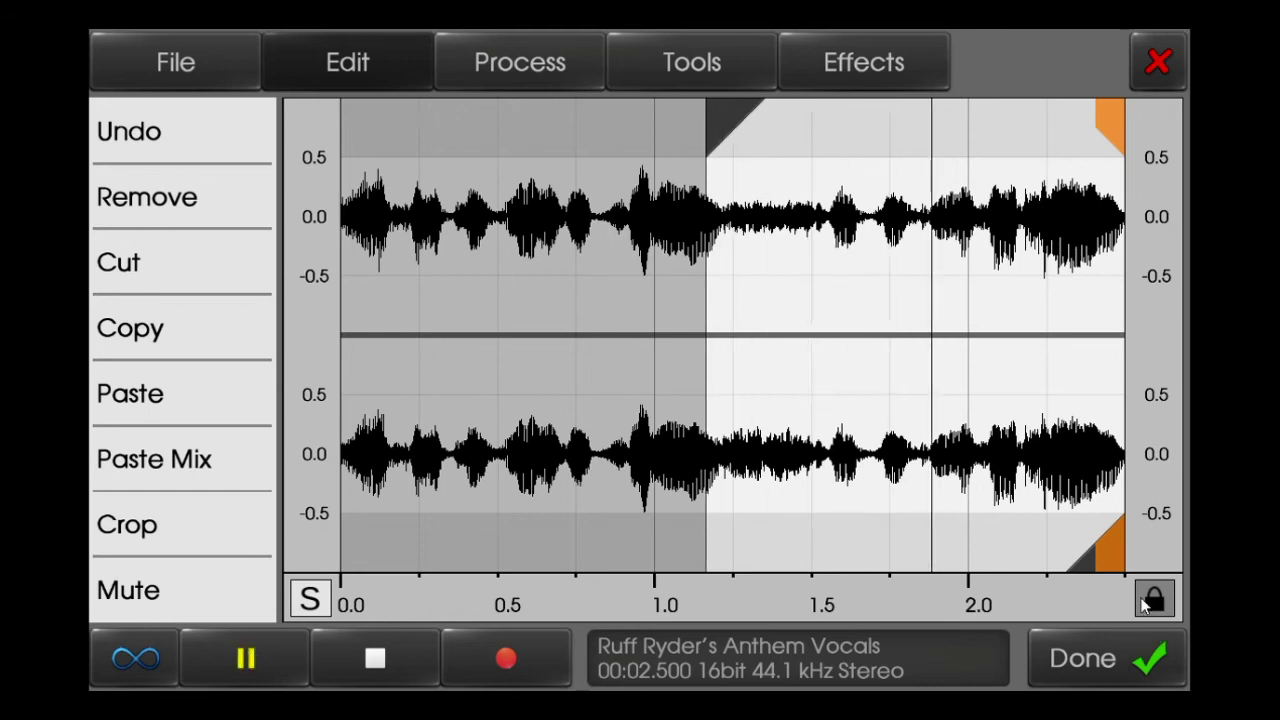
{"action": "left_click", "coordinate": [863, 586]}
{"action": "left_click_drag", "start_coordinate": [1180, 551], "coordinate": [900, 580]}
{"action": "left_click", "coordinate": [245, 658]}
{"action": "left_click", "coordinate": [256, 539]}
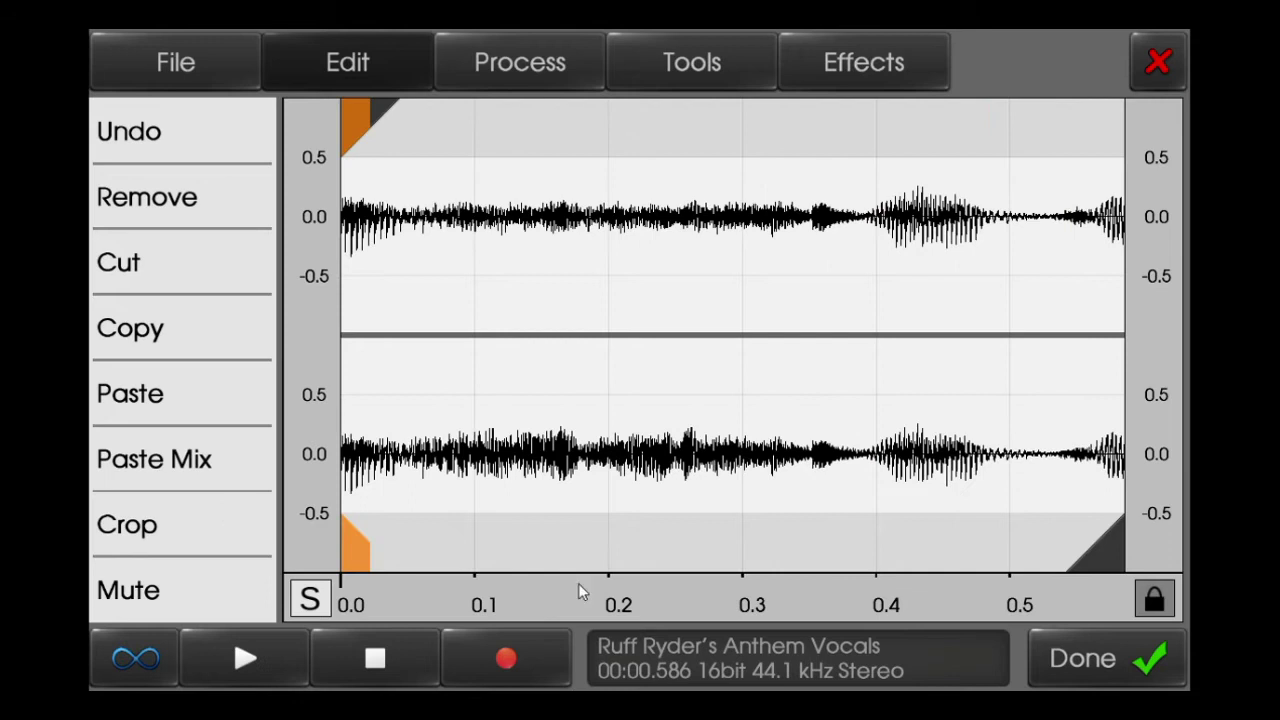
Narrow the selection to about 0.03 to 0.35 seconds, audition it and crop the clip to it
{"action": "left_click", "coordinate": [245, 650]}
{"action": "left_click_drag", "start_coordinate": [378, 117], "coordinate": [387, 118]}
{"action": "left_click", "coordinate": [245, 658]}
{"action": "left_click_drag", "start_coordinate": [1099, 556], "coordinate": [810, 570]}
{"action": "left_click", "coordinate": [301, 646]}
{"action": "left_click", "coordinate": [267, 658]}
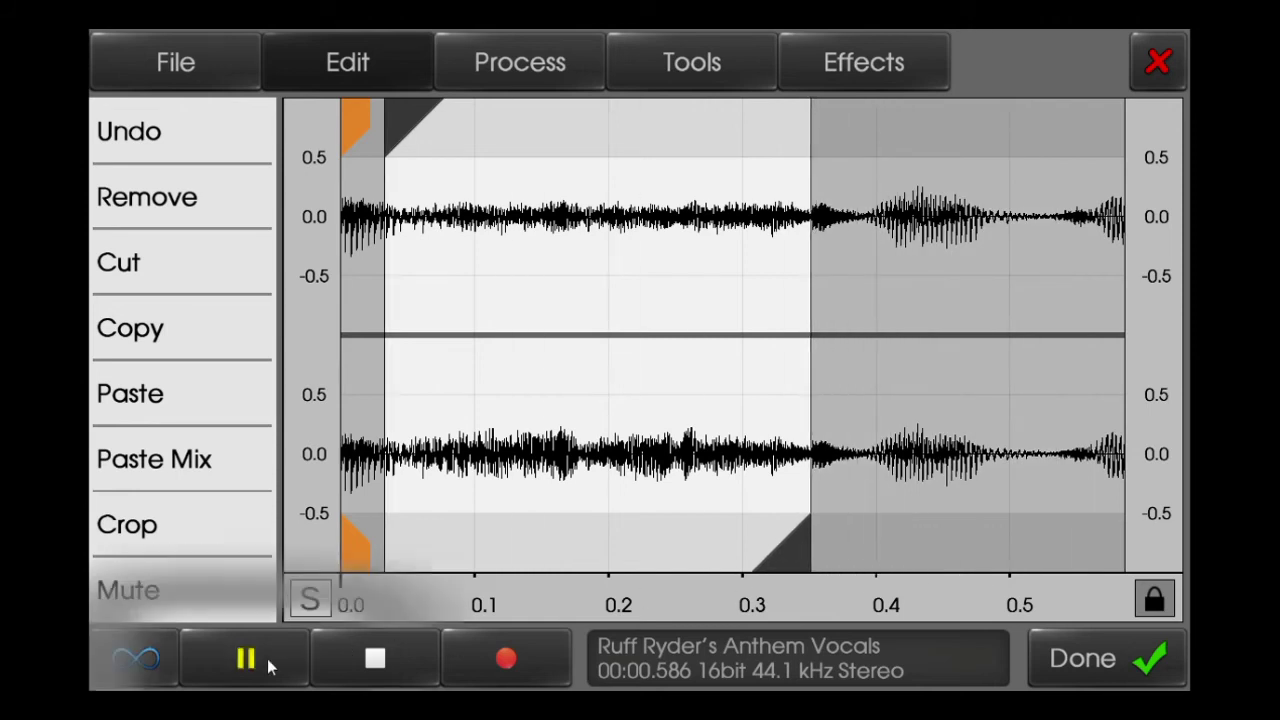
{"action": "left_click", "coordinate": [250, 544]}
Fade out the clip's ending from about 0.30 seconds, then reselect the whole clip and audition it
{"action": "left_click_drag", "start_coordinate": [1014, 494], "coordinate": [869, 508]}
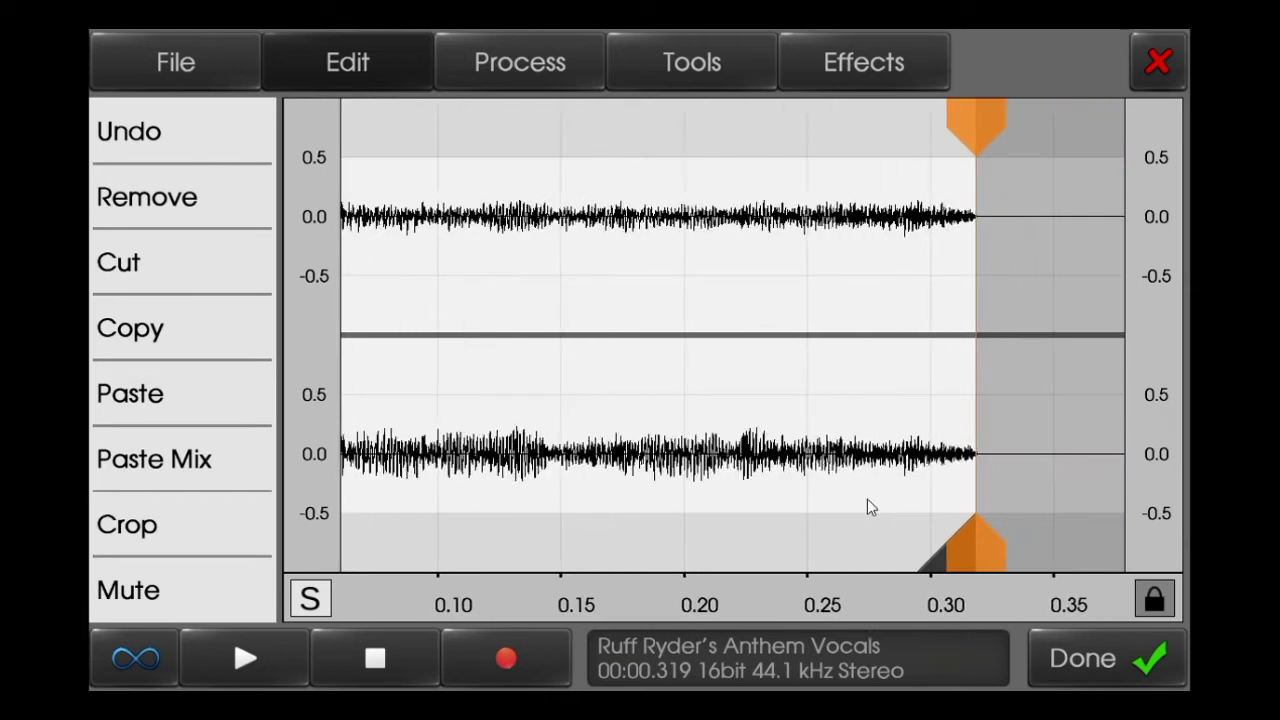
{"action": "left_click_drag", "start_coordinate": [515, 395], "coordinate": [726, 369]}
{"action": "left_click_drag", "start_coordinate": [400, 126], "coordinate": [936, 125]}
{"action": "mouse_move", "coordinate": [772, 240]}
{"action": "left_mouse_down"}
{"action": "mouse_move", "coordinate": [700, 260]}
{"action": "mouse_move", "coordinate": [524, 260]}
{"action": "left_mouse_up"}
{"action": "left_click_drag", "start_coordinate": [669, 106], "coordinate": [851, 145]}
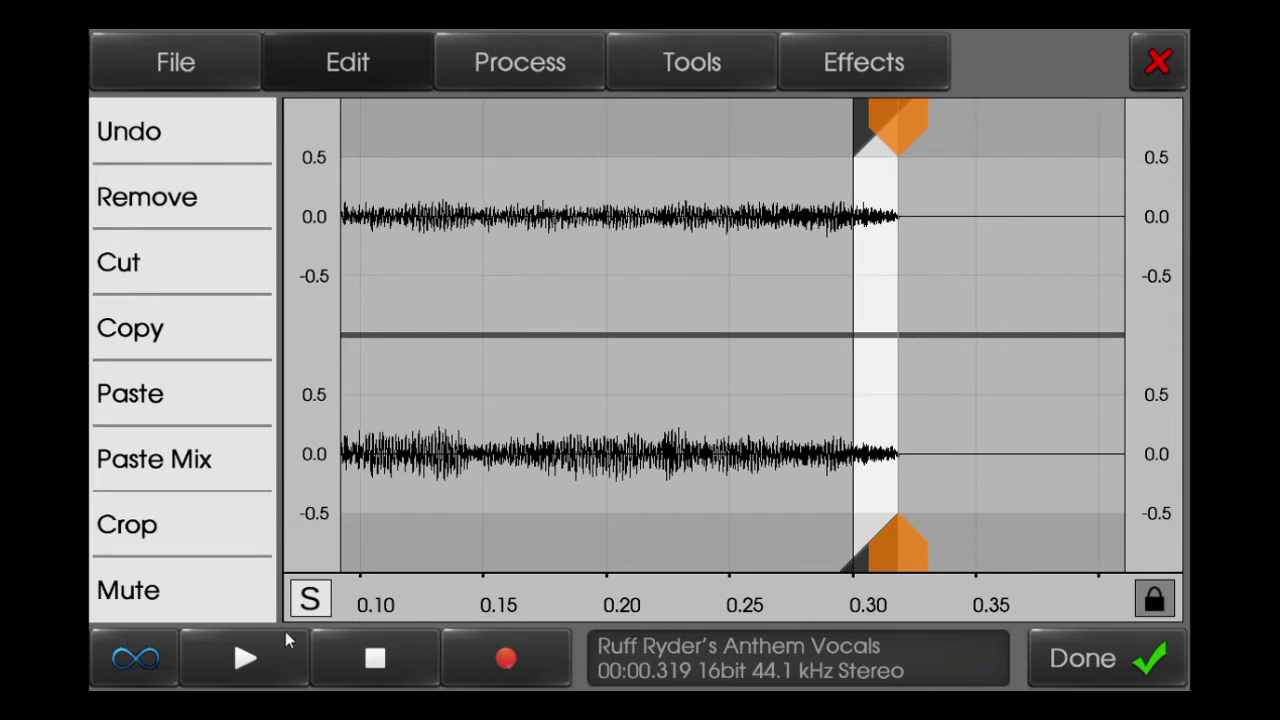
{"action": "left_click", "coordinate": [445, 60]}
{"action": "left_click", "coordinate": [222, 331]}
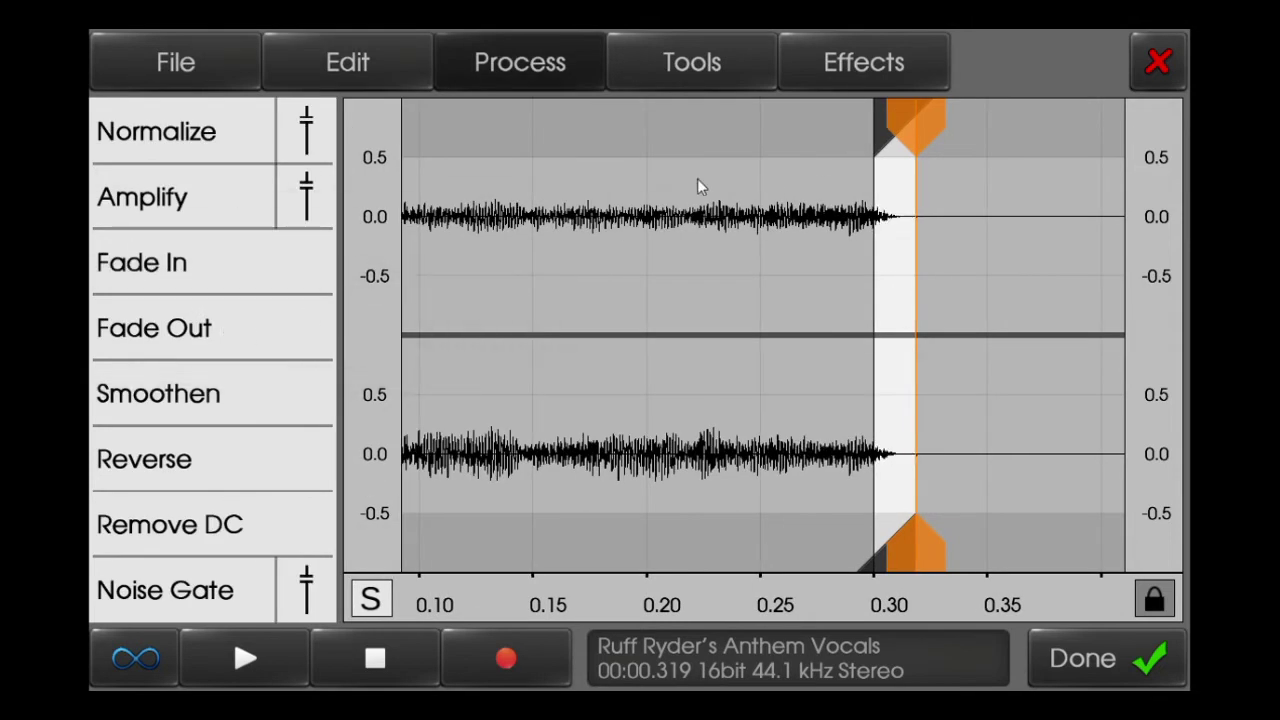
{"action": "left_click_drag", "start_coordinate": [869, 104], "coordinate": [143, 206]}
{"action": "mouse_move", "coordinate": [525, 304]}
{"action": "left_mouse_down"}
{"action": "mouse_move", "coordinate": [740, 304]}
{"action": "mouse_move", "coordinate": [801, 274]}
{"action": "left_mouse_up"}
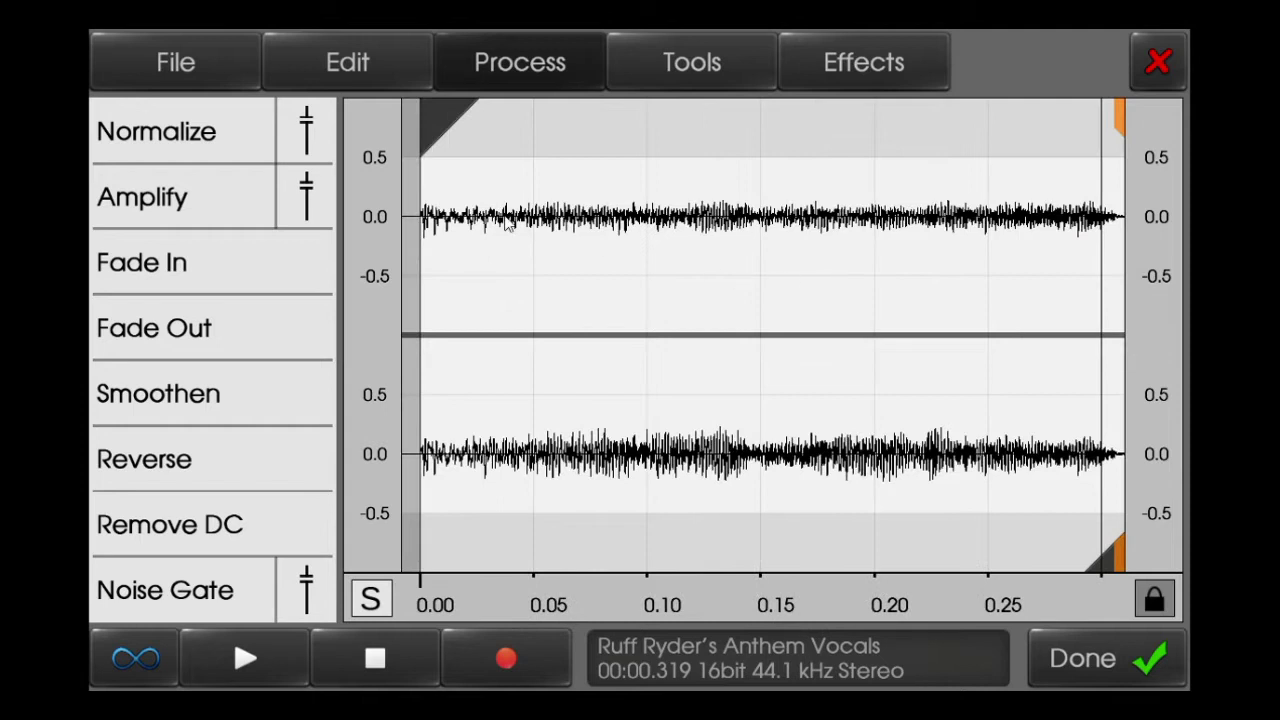
{"action": "left_click", "coordinate": [277, 673]}
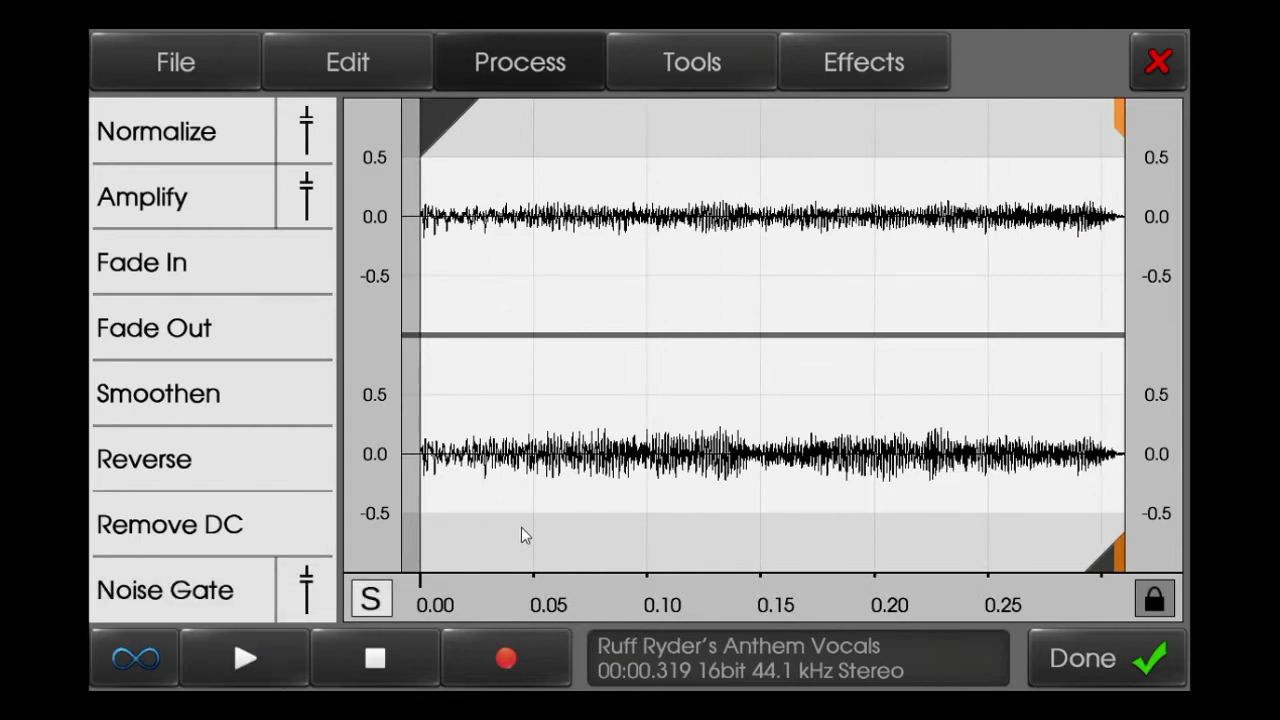
Fade out the clip again from about 0.29 seconds to its end and audition the whole clip
{"action": "left_click_drag", "start_coordinate": [440, 125], "coordinate": [1072, 247]}
{"action": "left_click", "coordinate": [274, 654]}
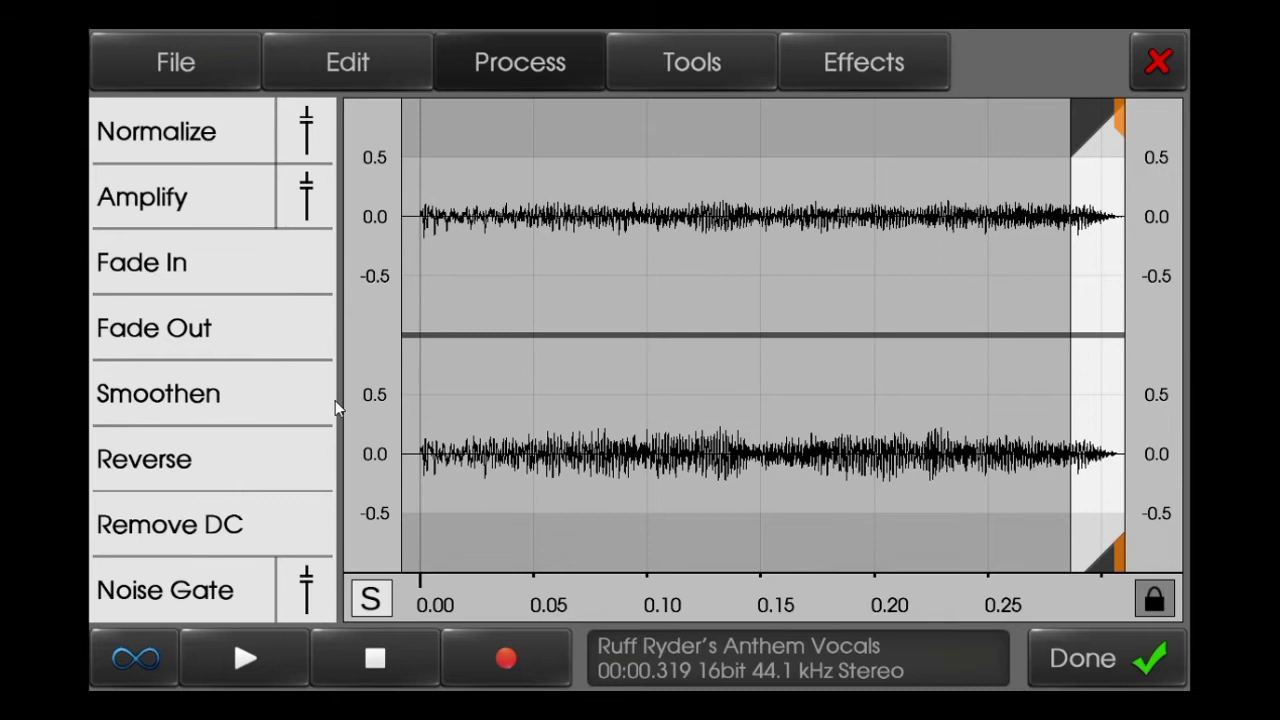
{"action": "left_click", "coordinate": [323, 349]}
{"action": "left_click_drag", "start_coordinate": [1058, 113], "coordinate": [425, 130]}
{"action": "left_click", "coordinate": [287, 650]}
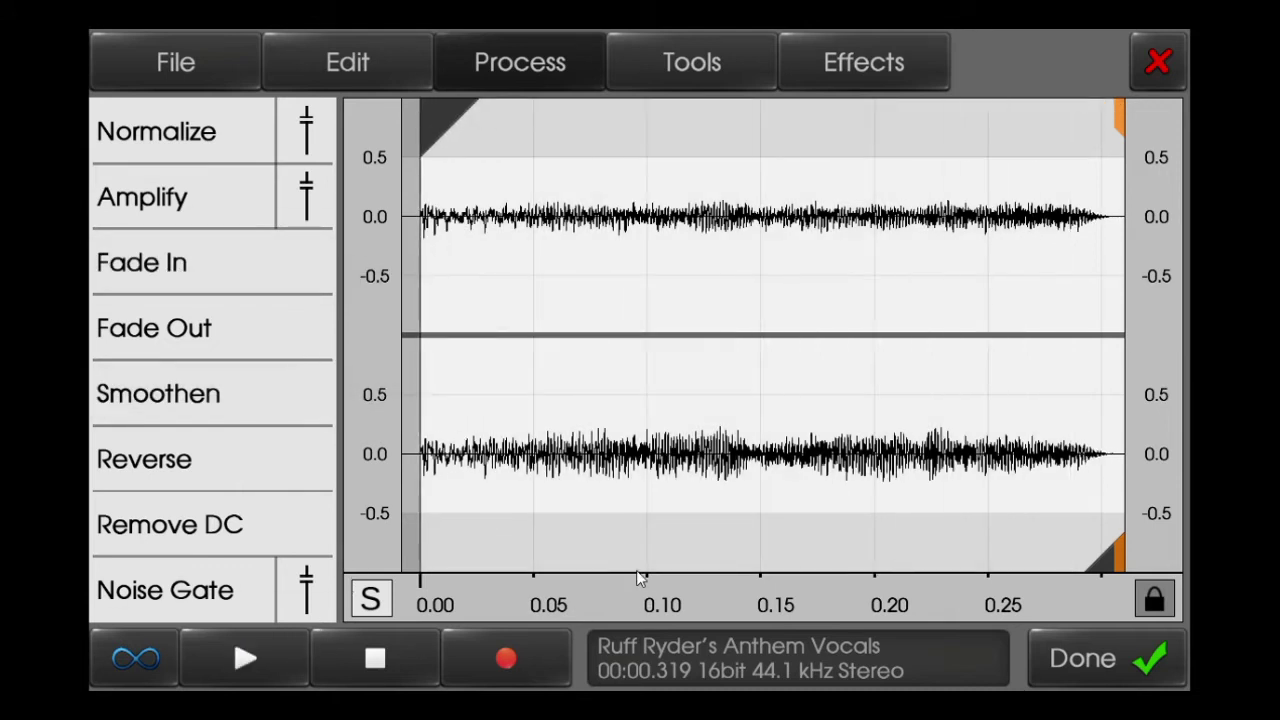
{"action": "mouse_move", "coordinate": [614, 443]}
{"action": "left_mouse_down"}
{"action": "mouse_move", "coordinate": [556, 436]}
{"action": "mouse_move", "coordinate": [608, 421]}
{"action": "left_mouse_up"}
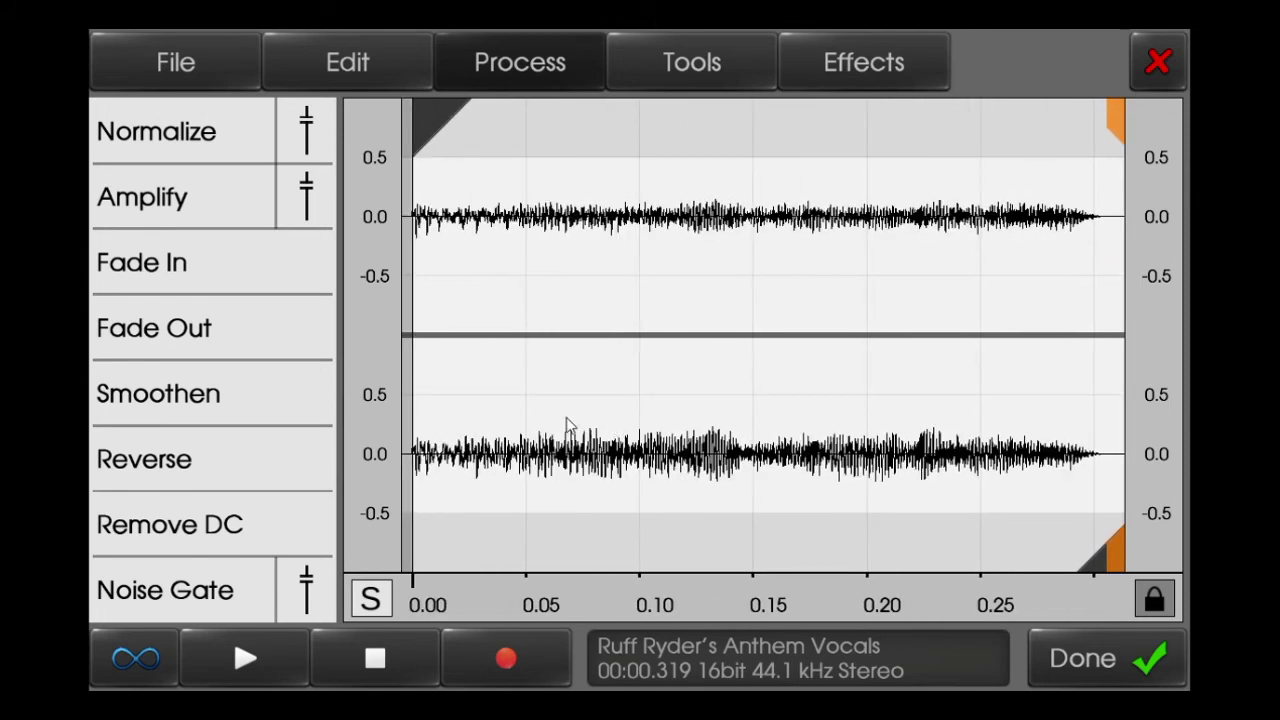
Save the trimmed vocal sample as "What"
{"action": "left_click", "coordinate": [176, 62]}
{"action": "left_click", "coordinate": [188, 258]}
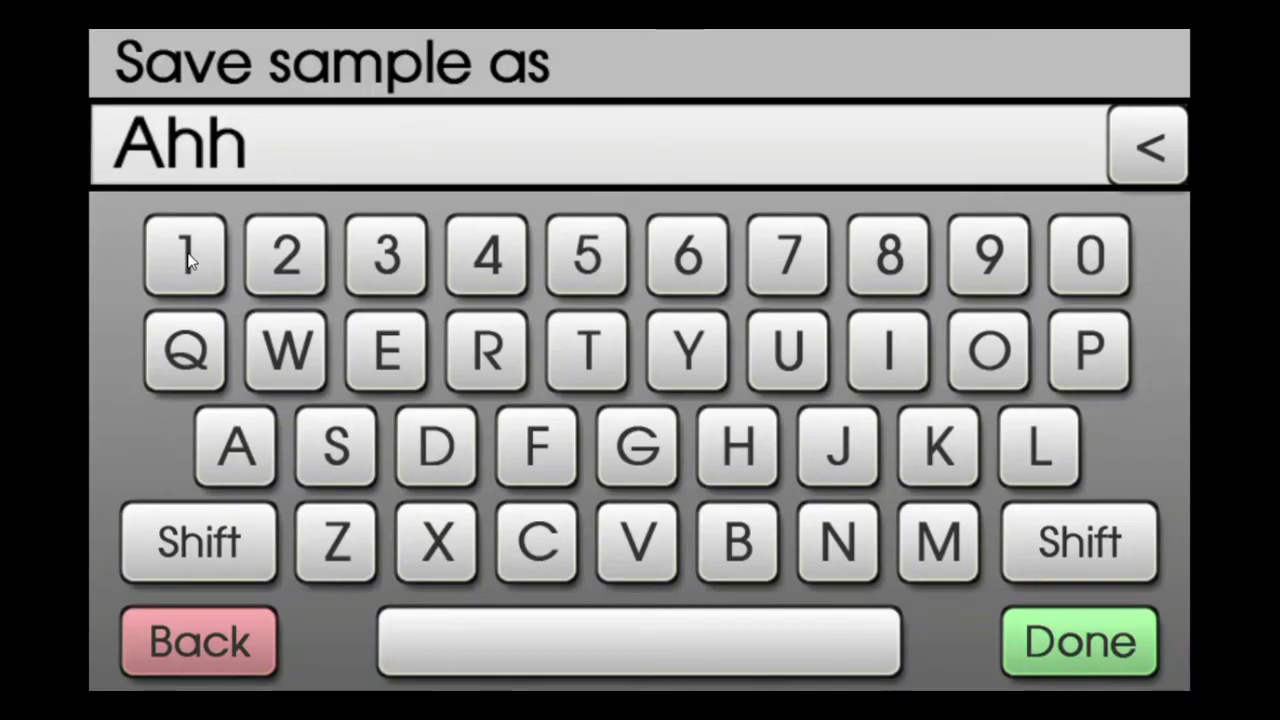
{"action": "key", "text": "BackSpace"}
{"action": "key", "text": "BackSpace"}
{"action": "key", "text": "BackSpace"}
{"action": "type", "text": "What"}
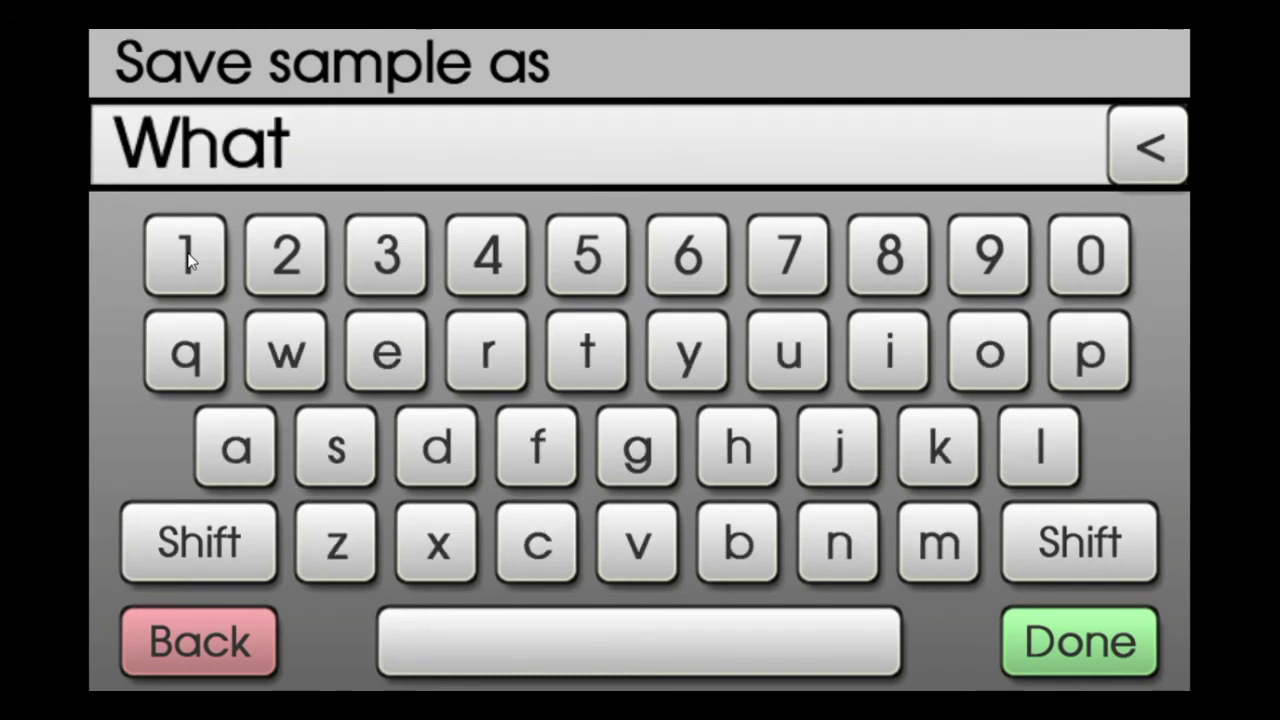
{"action": "key", "text": "Return"}
Load the "X Gon Give It To Ya Vocals" sample into the wave editor
{"action": "left_click", "coordinate": [106, 155]}
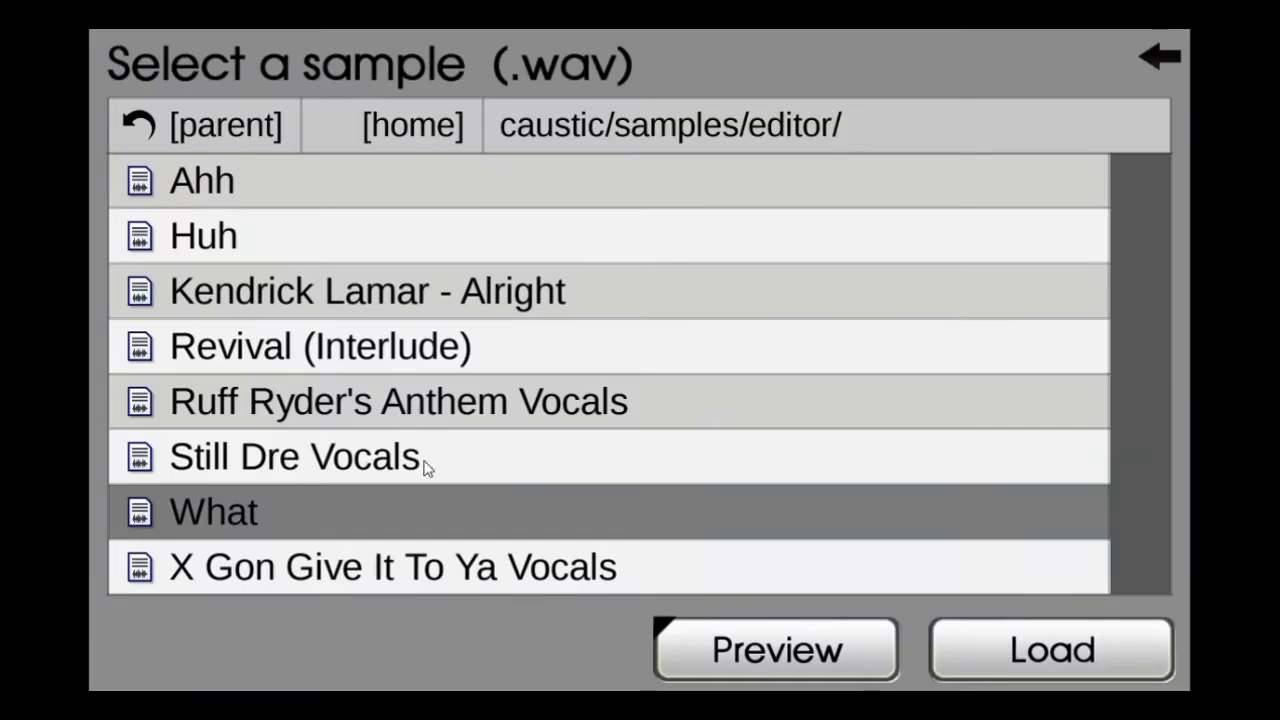
{"action": "left_click", "coordinate": [395, 555]}
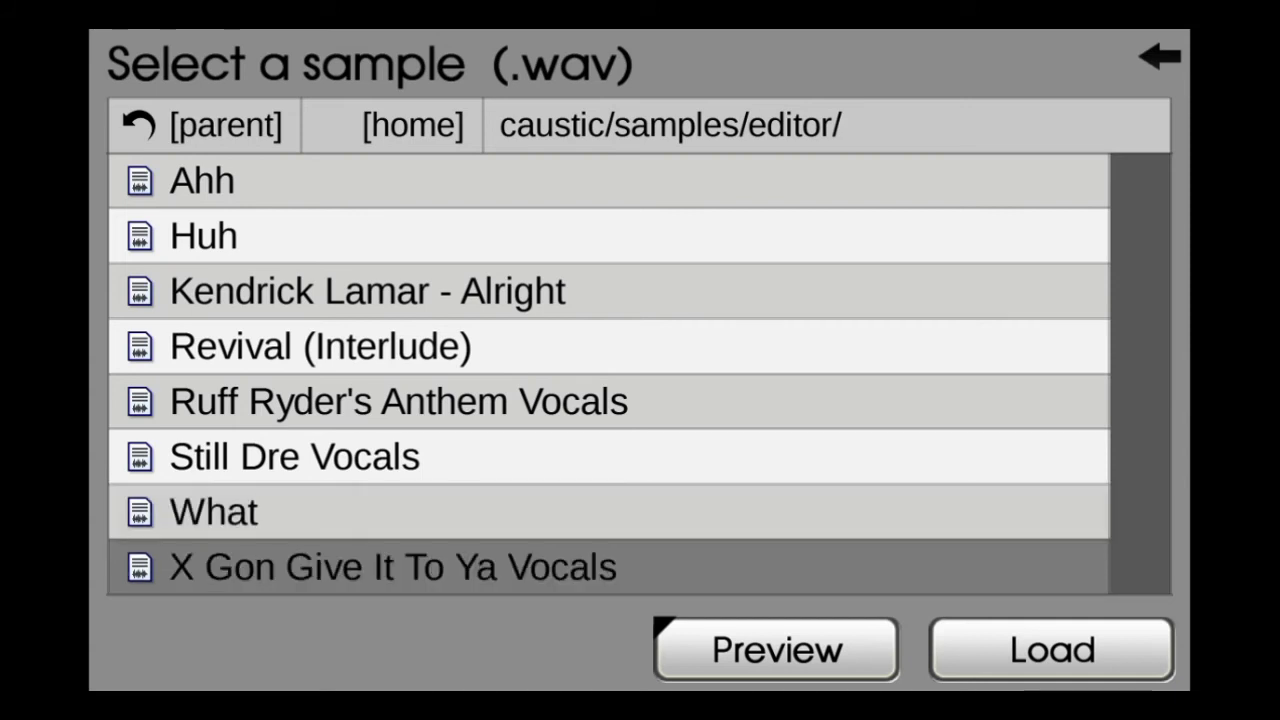
{"action": "left_click", "coordinate": [1045, 640]}
Audition the opening vocals, select the first 10 seconds and crop the sample to them
{"action": "left_click_drag", "start_coordinate": [1122, 580], "coordinate": [437, 557]}
{"action": "left_click", "coordinate": [283, 658]}
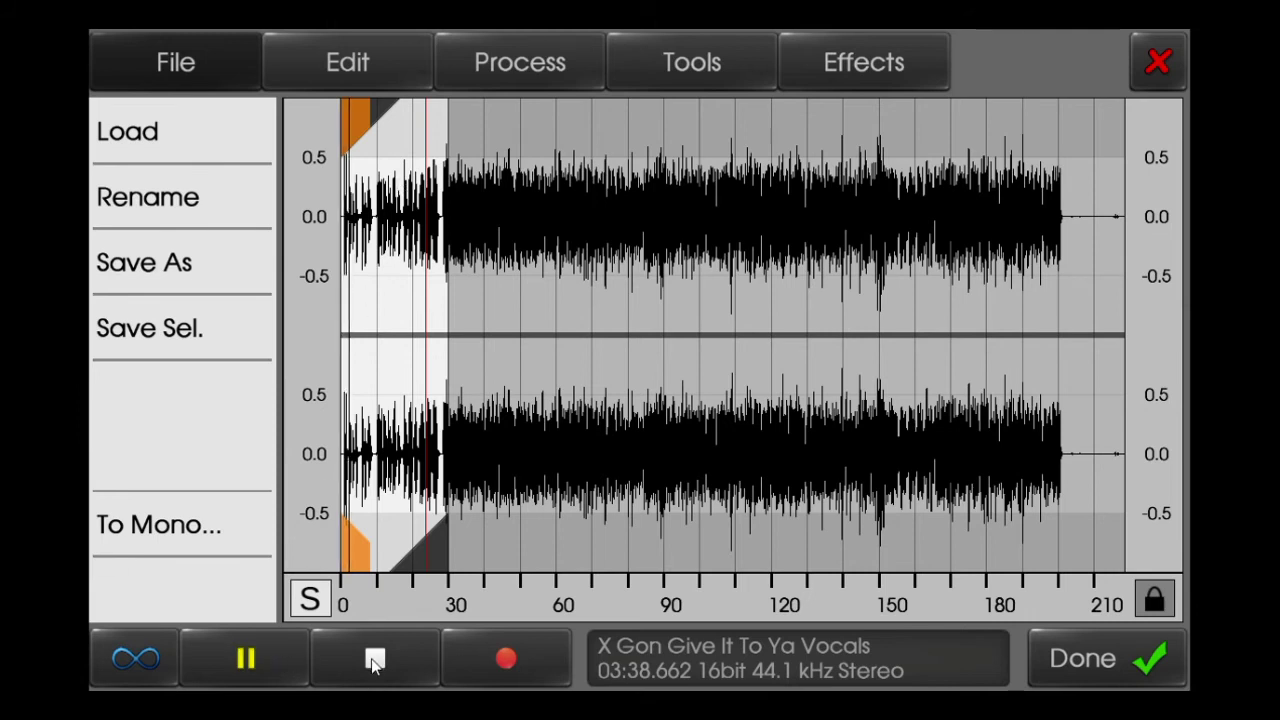
{"action": "left_click_drag", "start_coordinate": [437, 560], "coordinate": [372, 617]}
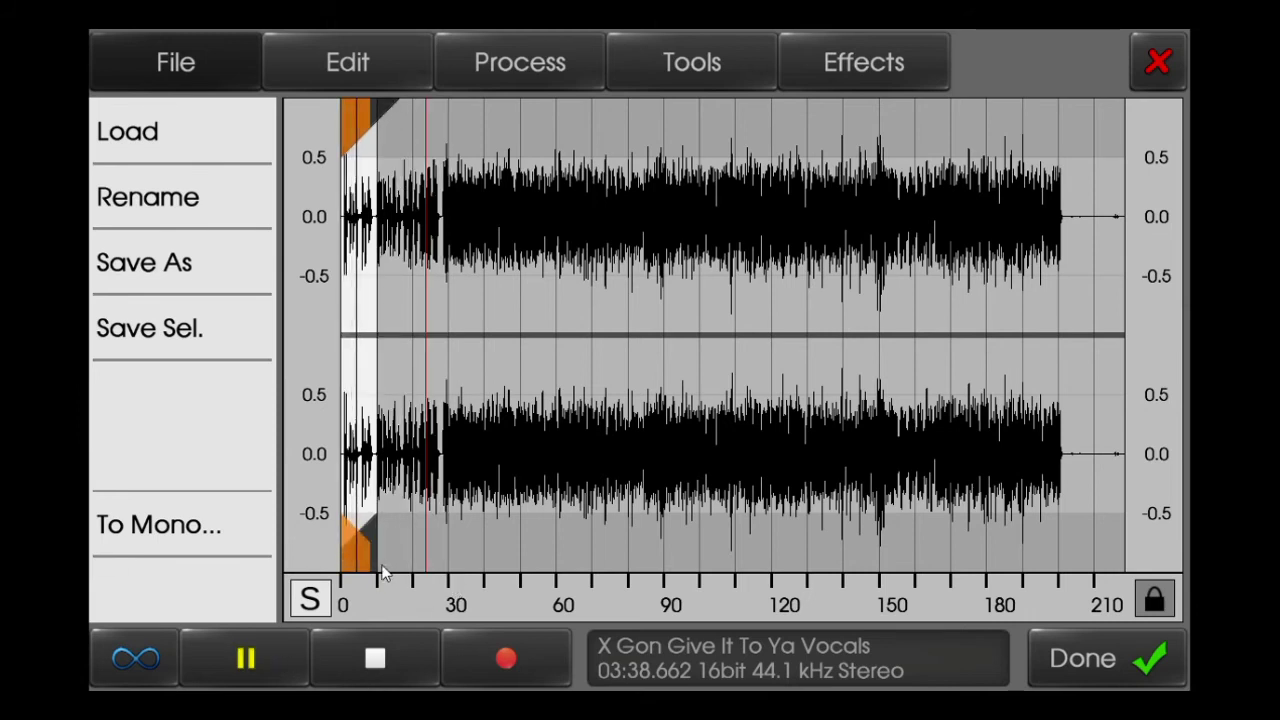
{"action": "left_click", "coordinate": [374, 660]}
{"action": "left_click", "coordinate": [347, 62]}
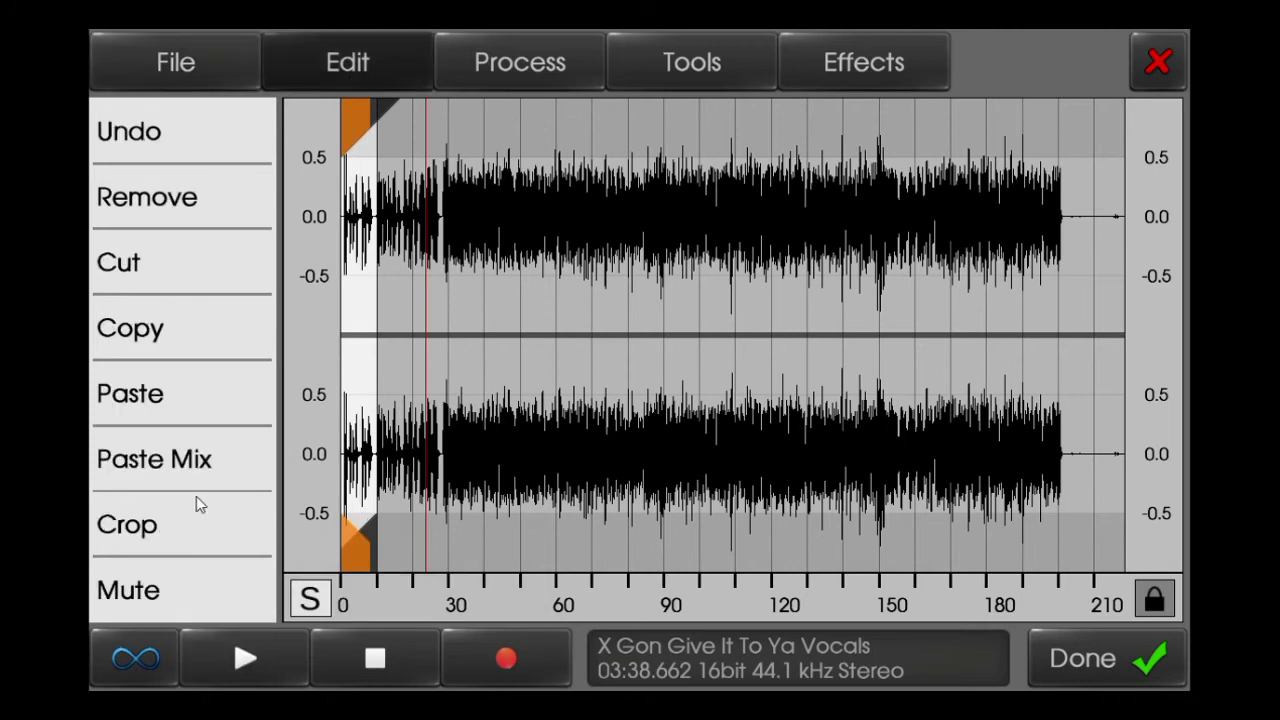
{"action": "left_click", "coordinate": [196, 505]}
Select the vocals from about 2 to 3.8 seconds, audition them and crop the clip to that section
{"action": "left_click", "coordinate": [245, 658]}
{"action": "left_click_drag", "start_coordinate": [1115, 570], "coordinate": [640, 572]}
{"action": "left_click", "coordinate": [425, 663]}
{"action": "mouse_move", "coordinate": [383, 116]}
{"action": "left_mouse_down"}
{"action": "mouse_move", "coordinate": [530, 125]}
{"action": "mouse_move", "coordinate": [517, 158]}
{"action": "mouse_move", "coordinate": [362, 135]}
{"action": "left_mouse_up"}
{"action": "left_click", "coordinate": [245, 658]}
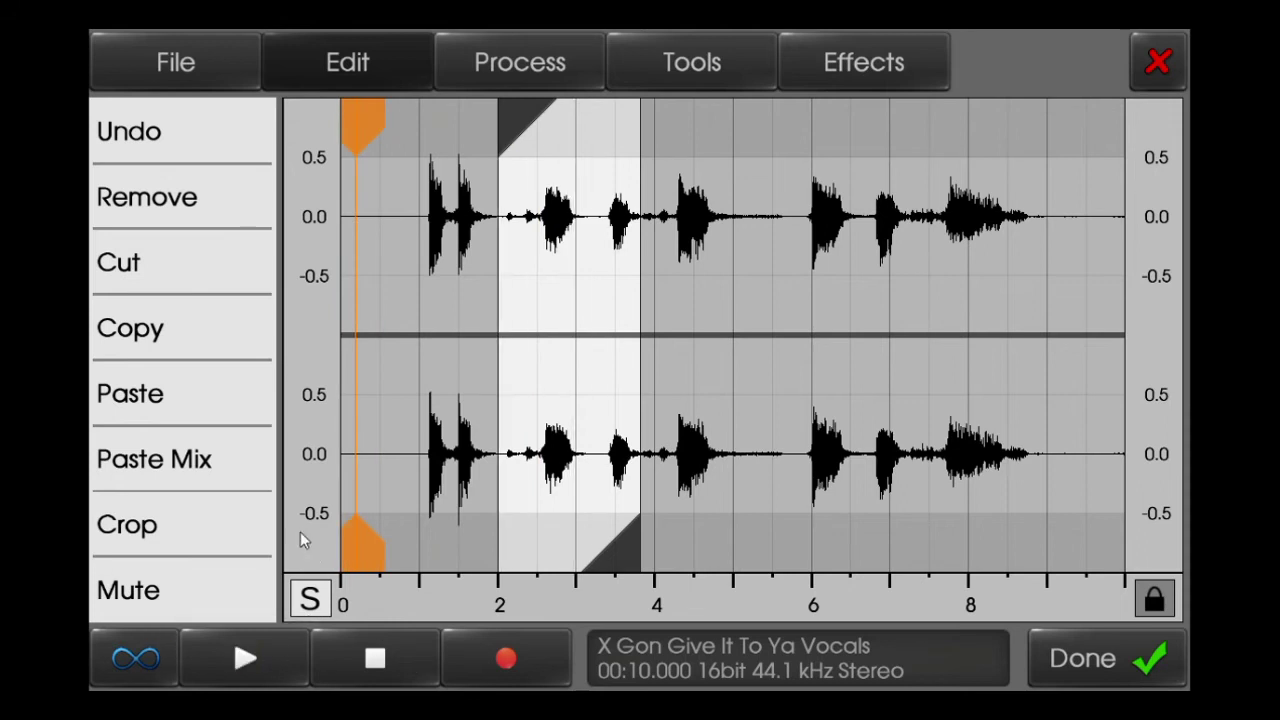
{"action": "left_click", "coordinate": [230, 524]}
Select the first loud vocal hit from about 0.5 to 1.17 seconds and crop the clip to it
{"action": "mouse_move", "coordinate": [369, 117]}
{"action": "left_mouse_down"}
{"action": "mouse_move", "coordinate": [526, 157]}
{"action": "mouse_move", "coordinate": [874, 183]}
{"action": "mouse_move", "coordinate": [1122, 183]}
{"action": "mouse_move", "coordinate": [551, 156]}
{"action": "mouse_move", "coordinate": [572, 170]}
{"action": "mouse_move", "coordinate": [554, 170]}
{"action": "left_mouse_up"}
{"action": "left_click", "coordinate": [250, 668]}
{"action": "left_click", "coordinate": [405, 636]}
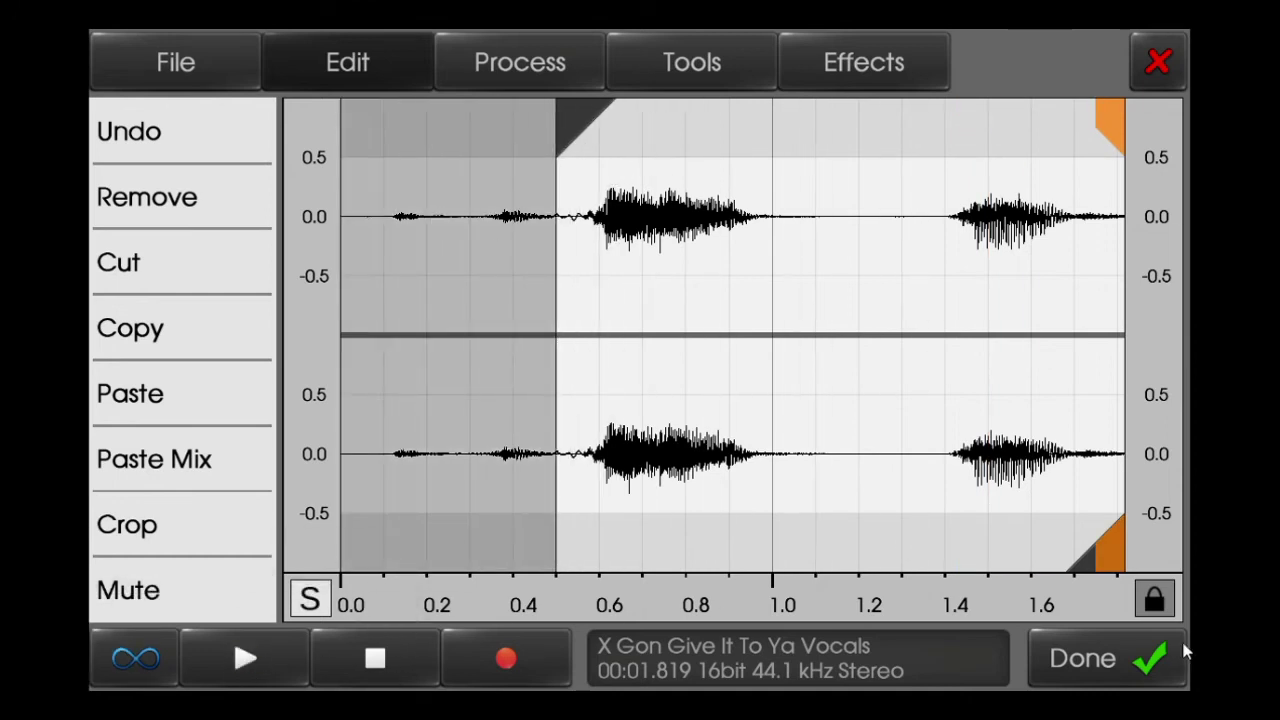
{"action": "left_click_drag", "start_coordinate": [1090, 575], "coordinate": [916, 597]}
{"action": "left_click_drag", "start_coordinate": [848, 605], "coordinate": [833, 605]}
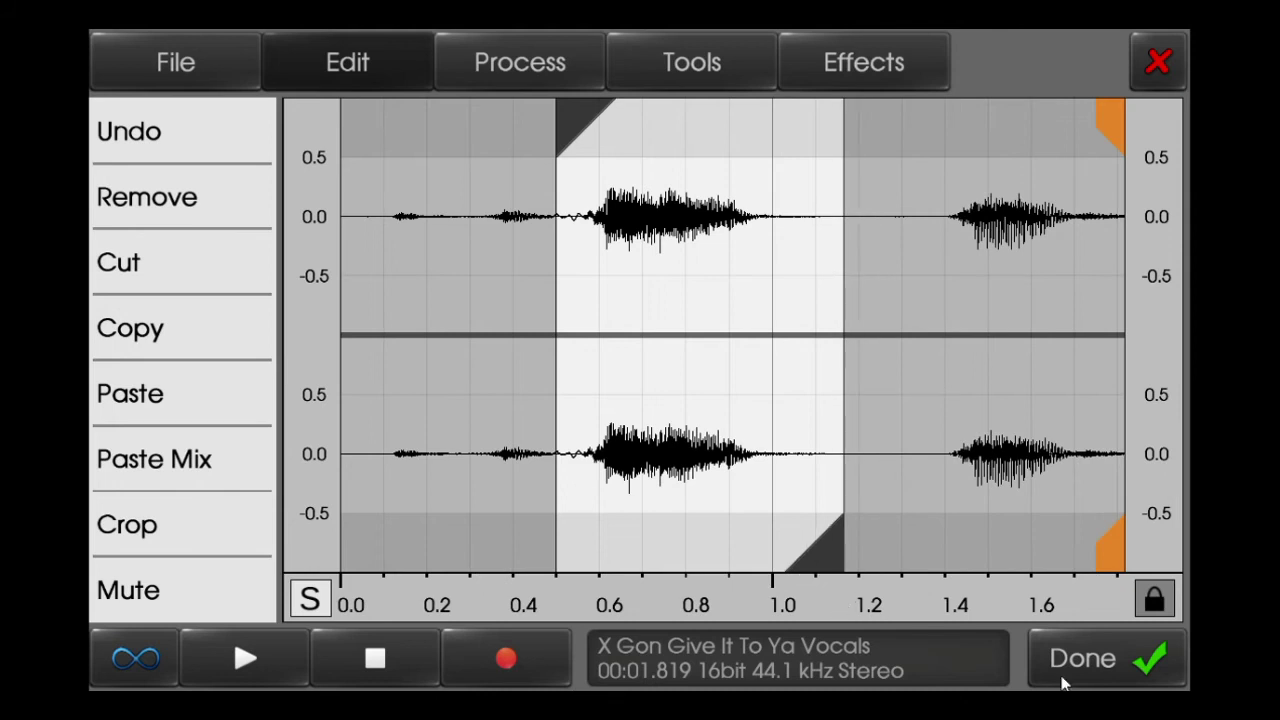
{"action": "left_click", "coordinate": [172, 560]}
Trim the quiet start of the vocal hit, cropping the clip to 0.631 seconds, and audition it
{"action": "left_click", "coordinate": [248, 659]}
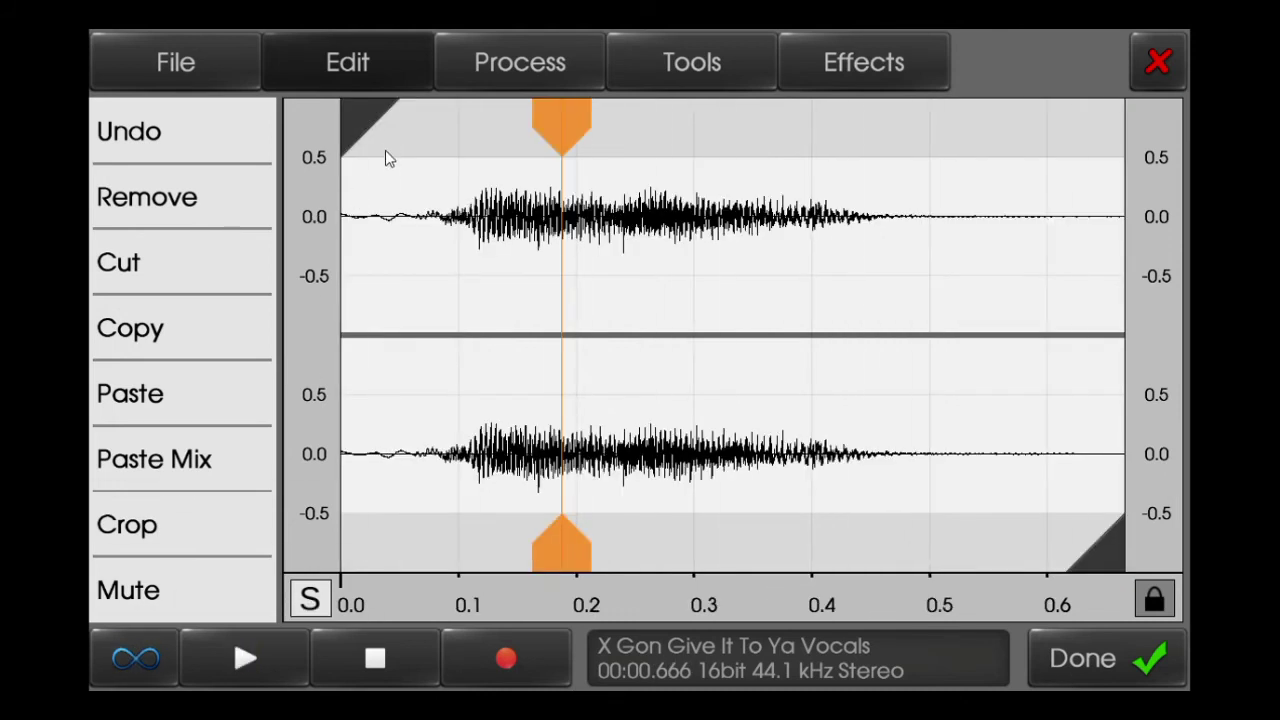
{"action": "left_click_drag", "start_coordinate": [386, 155], "coordinate": [388, 143]}
{"action": "left_click", "coordinate": [232, 546]}
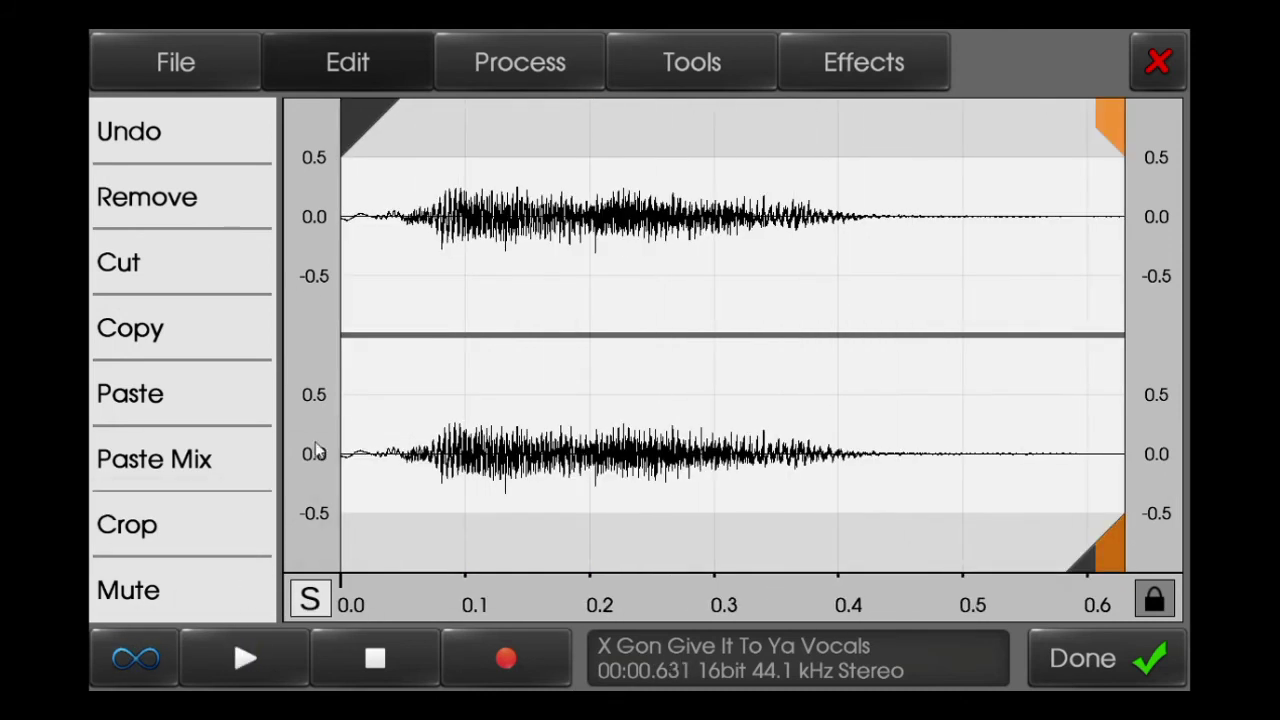
{"action": "left_click", "coordinate": [246, 658]}
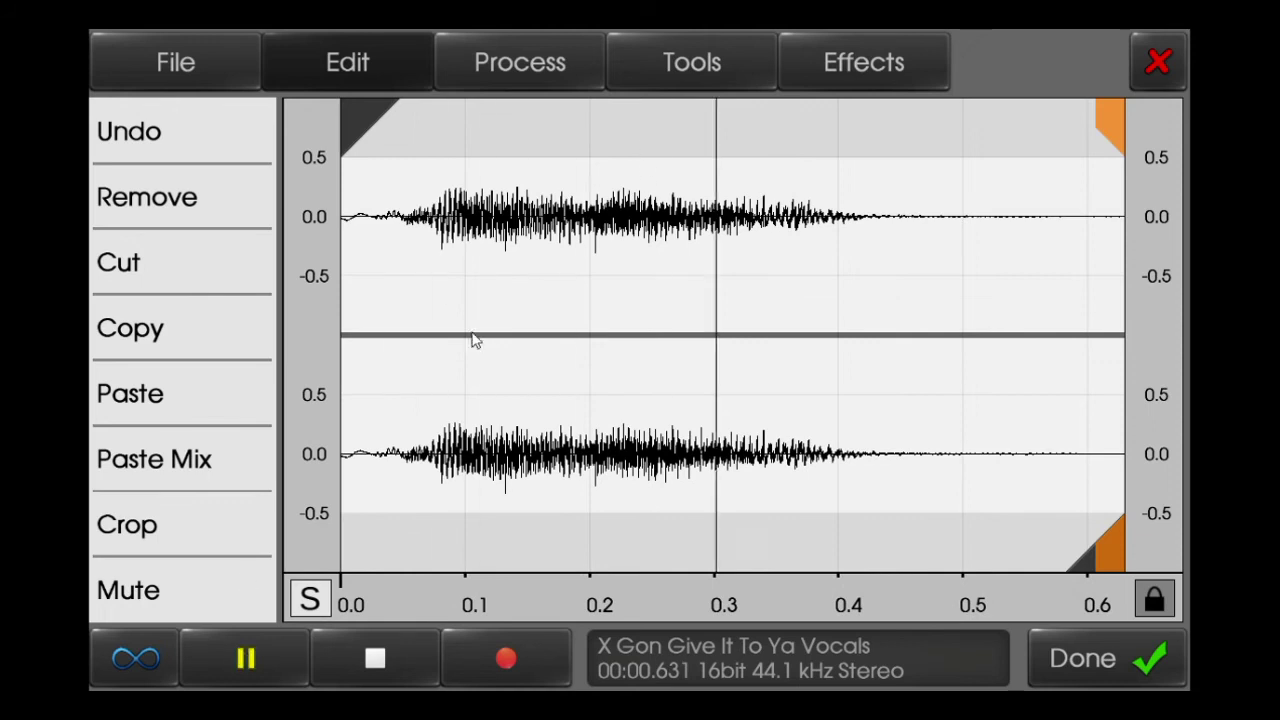
Apply a low-threshold Noise Gate to the vocal hit and audition the result
{"action": "left_click", "coordinate": [656, 61]}
{"action": "left_click", "coordinate": [522, 62]}
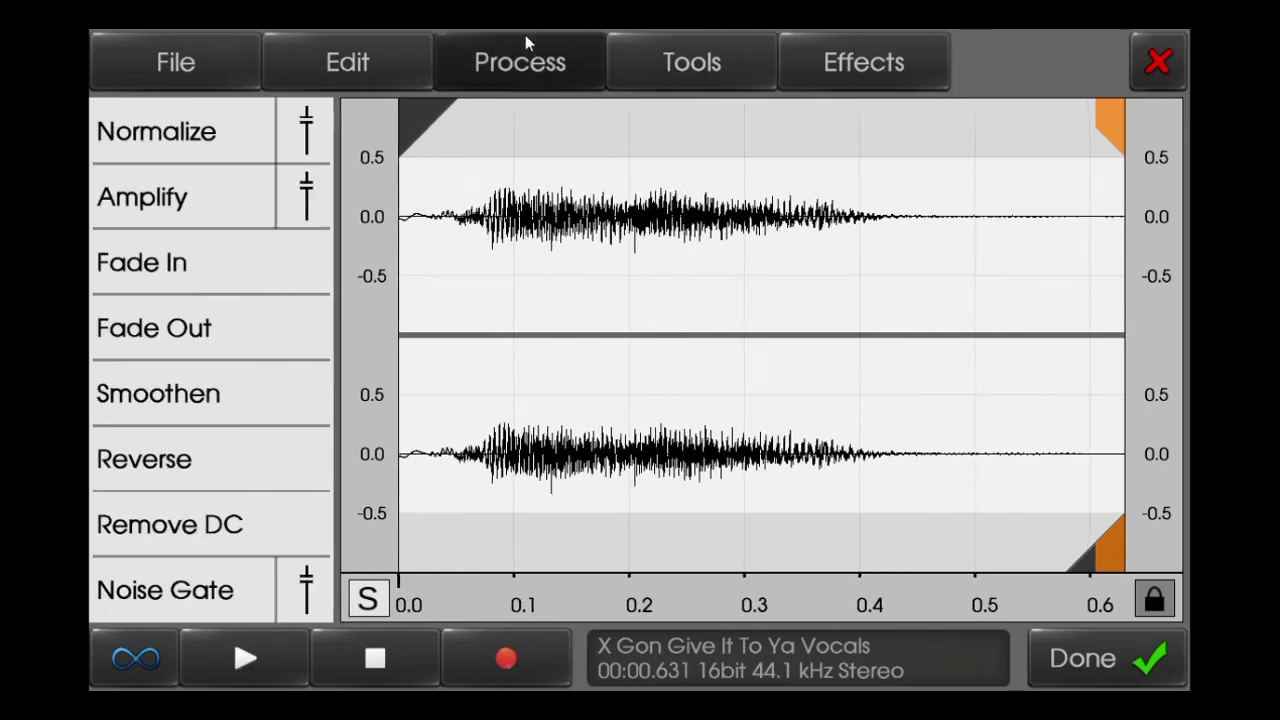
{"action": "left_click", "coordinate": [303, 590]}
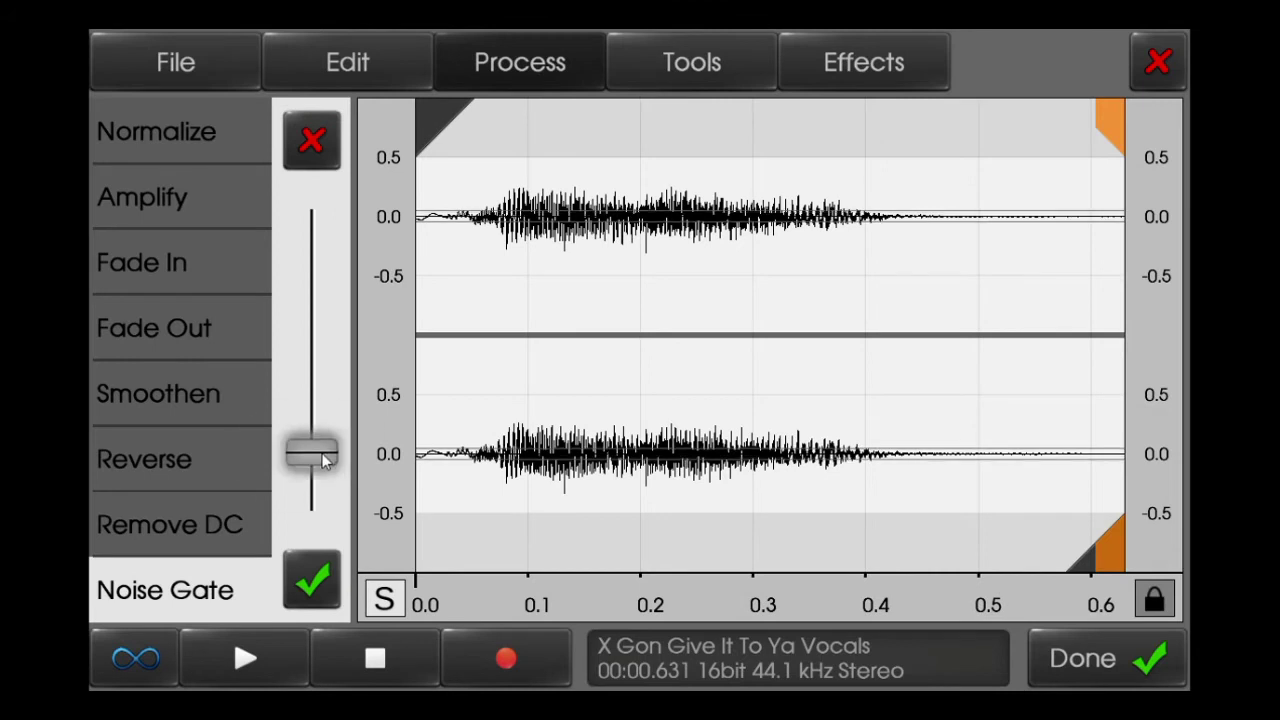
{"action": "left_click", "coordinate": [246, 658]}
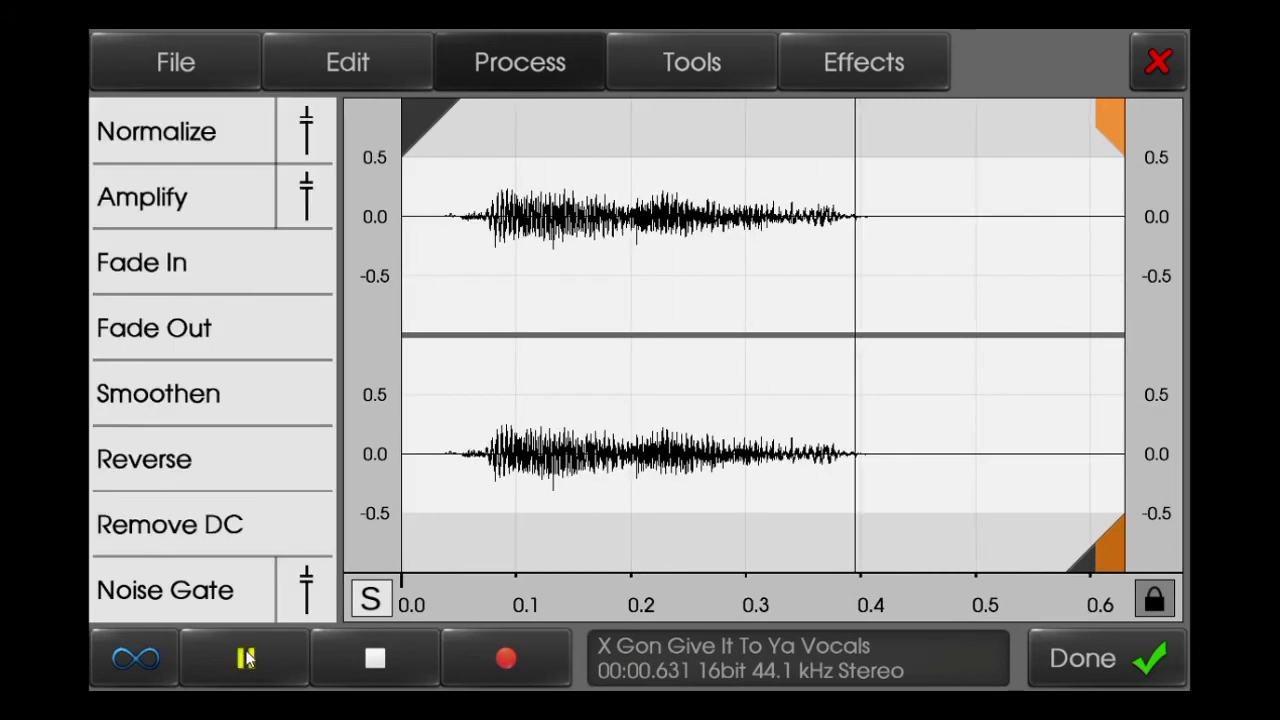
Save the gated vocal sample as "Yeah"
{"action": "left_click", "coordinate": [210, 68]}
{"action": "left_click", "coordinate": [198, 260]}
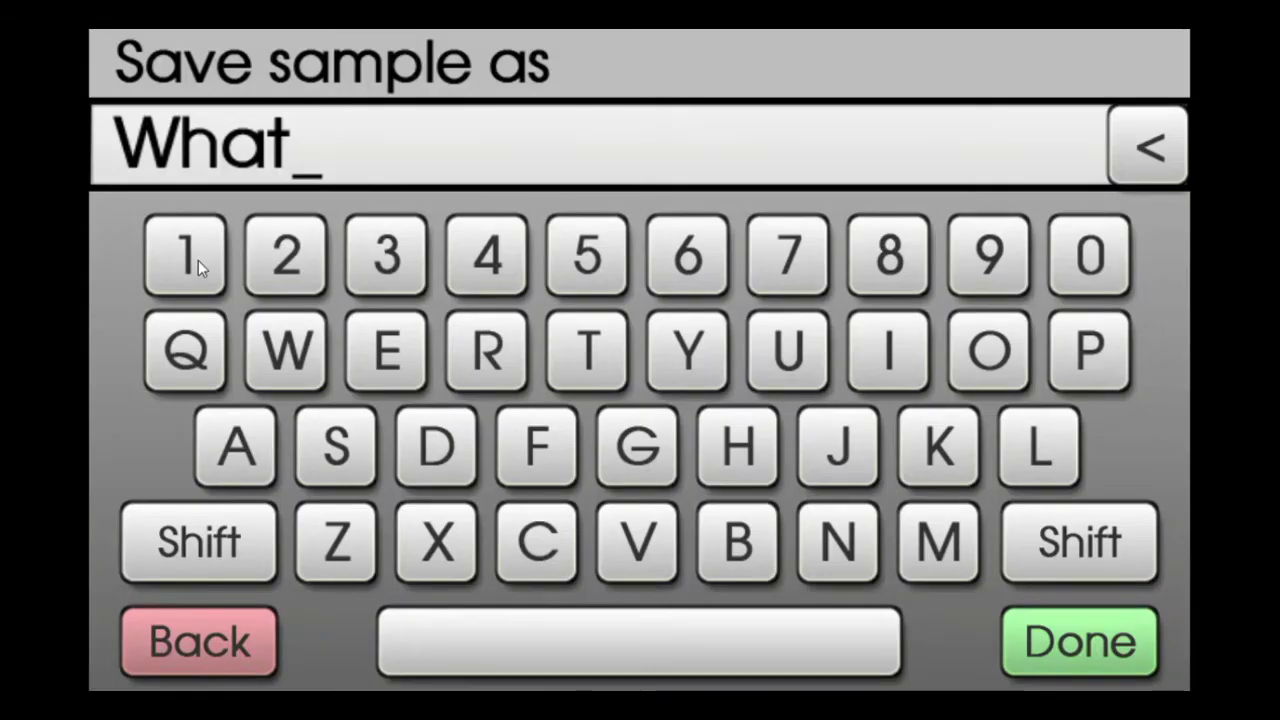
{"action": "key", "text": "BackSpace"}
{"action": "key", "text": "BackSpace"}
{"action": "key", "text": "BackSpace"}
{"action": "key", "text": "BackSpace"}
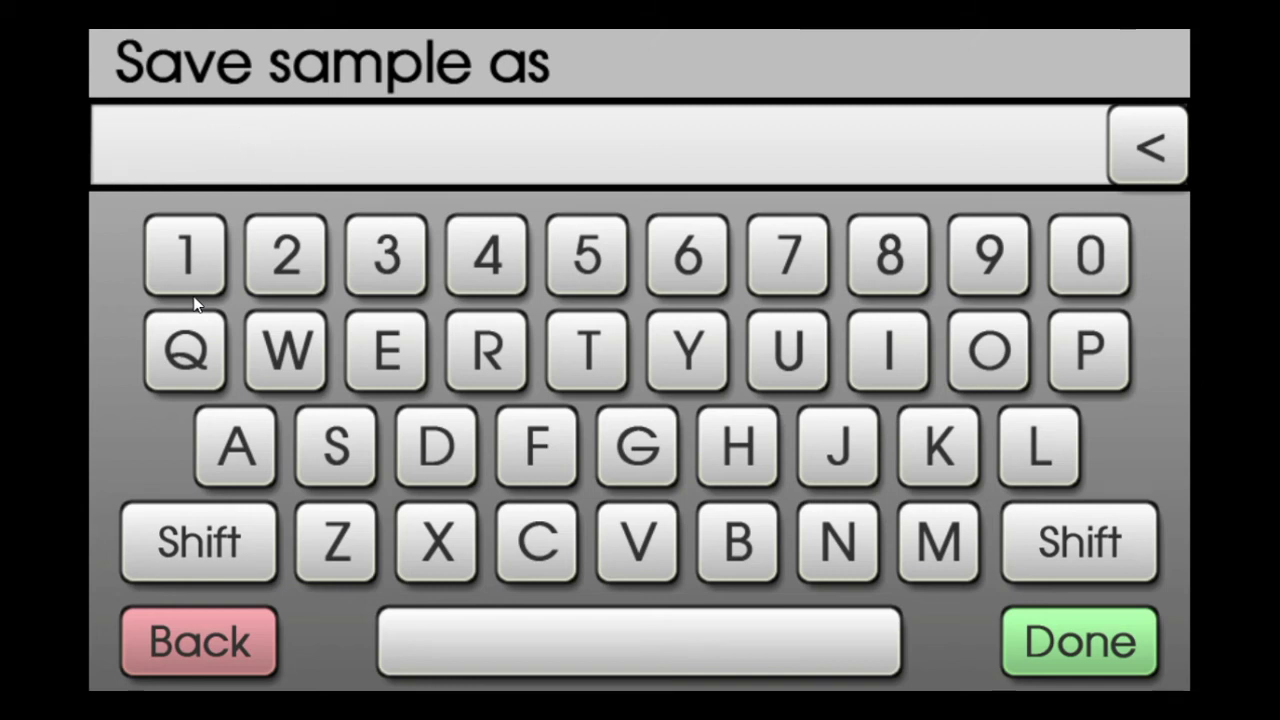
{"action": "type", "text": "Yeah"}
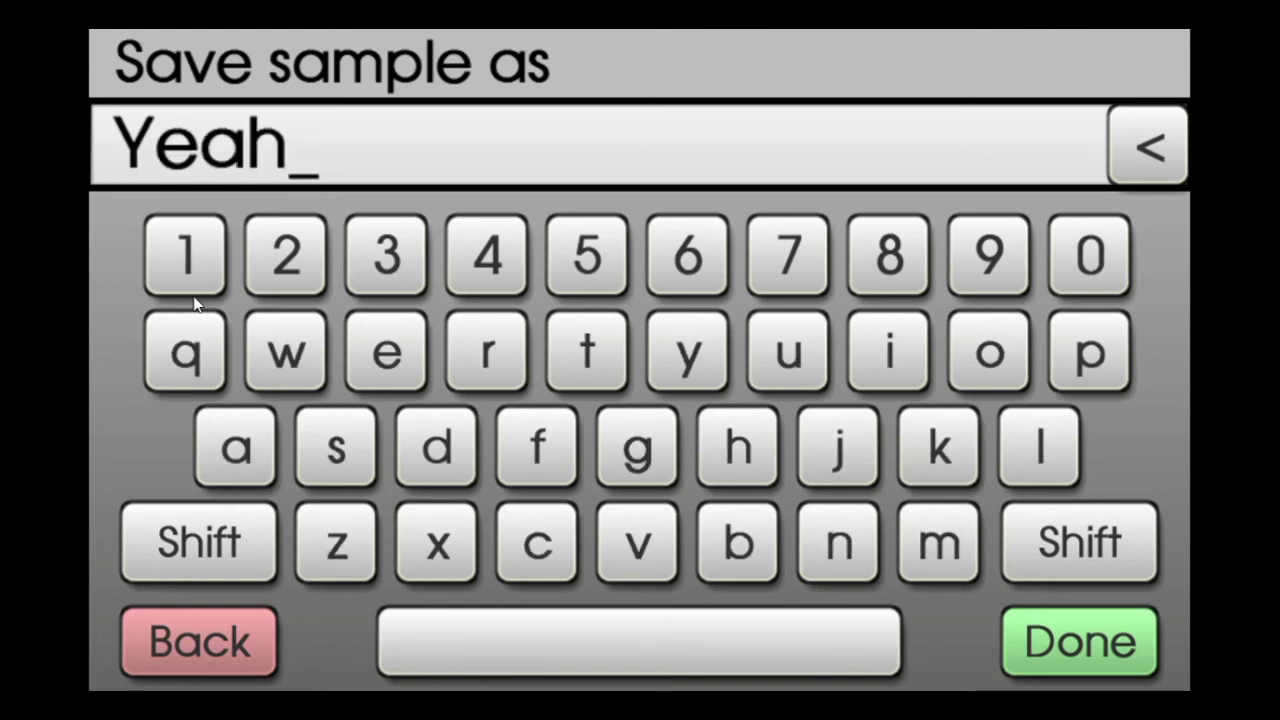
{"action": "key", "text": "Return"}
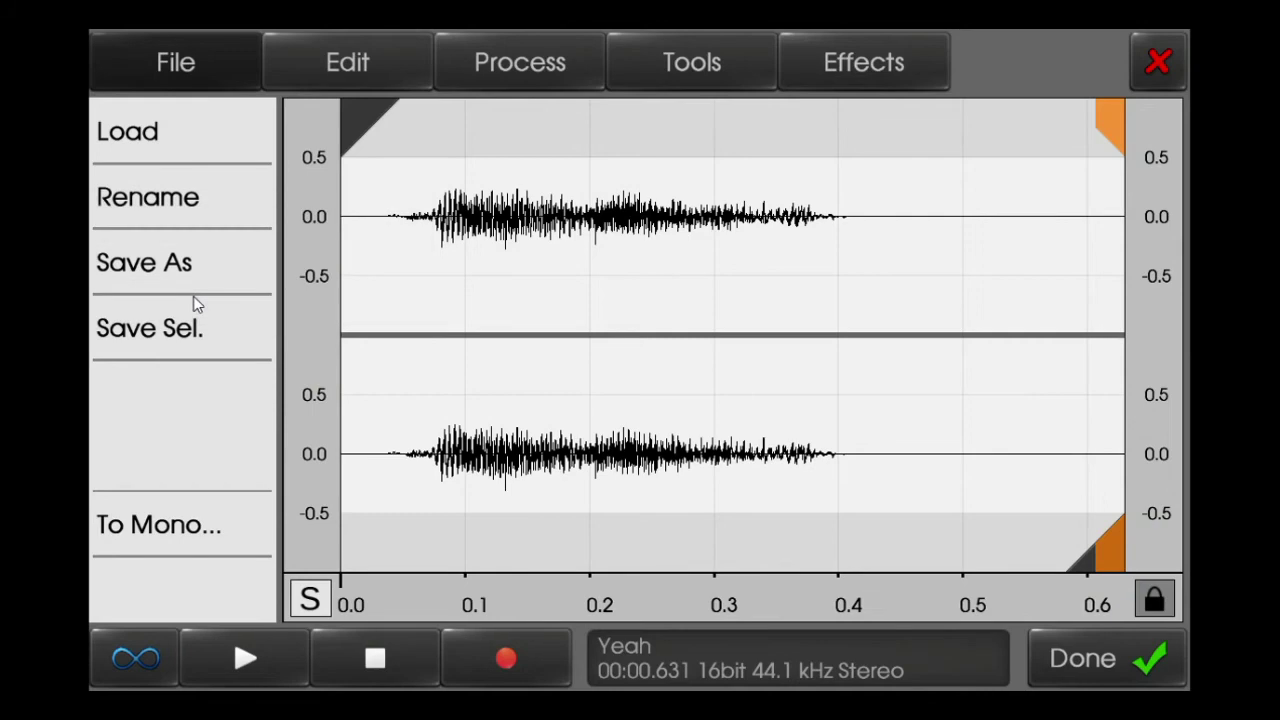
Load the saved "Yeah" sample and accept it for the channel being edited
{"action": "left_click", "coordinate": [240, 145]}
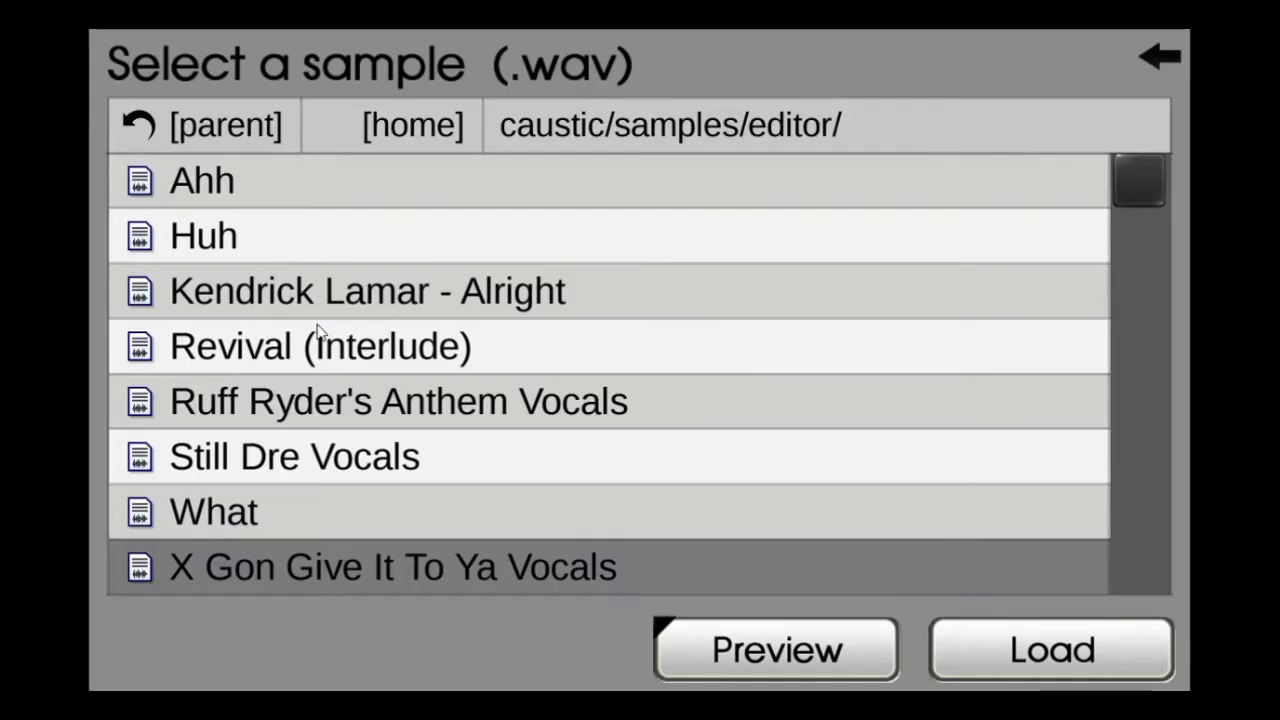
{"action": "scroll", "coordinate": [394, 538], "scroll_direction": "down", "scroll_amount": 2}
{"action": "double_click", "coordinate": [398, 562]}
{"action": "left_click", "coordinate": [1108, 686]}
Load "X Gon Give It To Ya Vocals" into the sample editor and crop it to its first 20 seconds
{"action": "left_click", "coordinate": [256, 392]}
{"action": "left_click", "coordinate": [200, 120]}
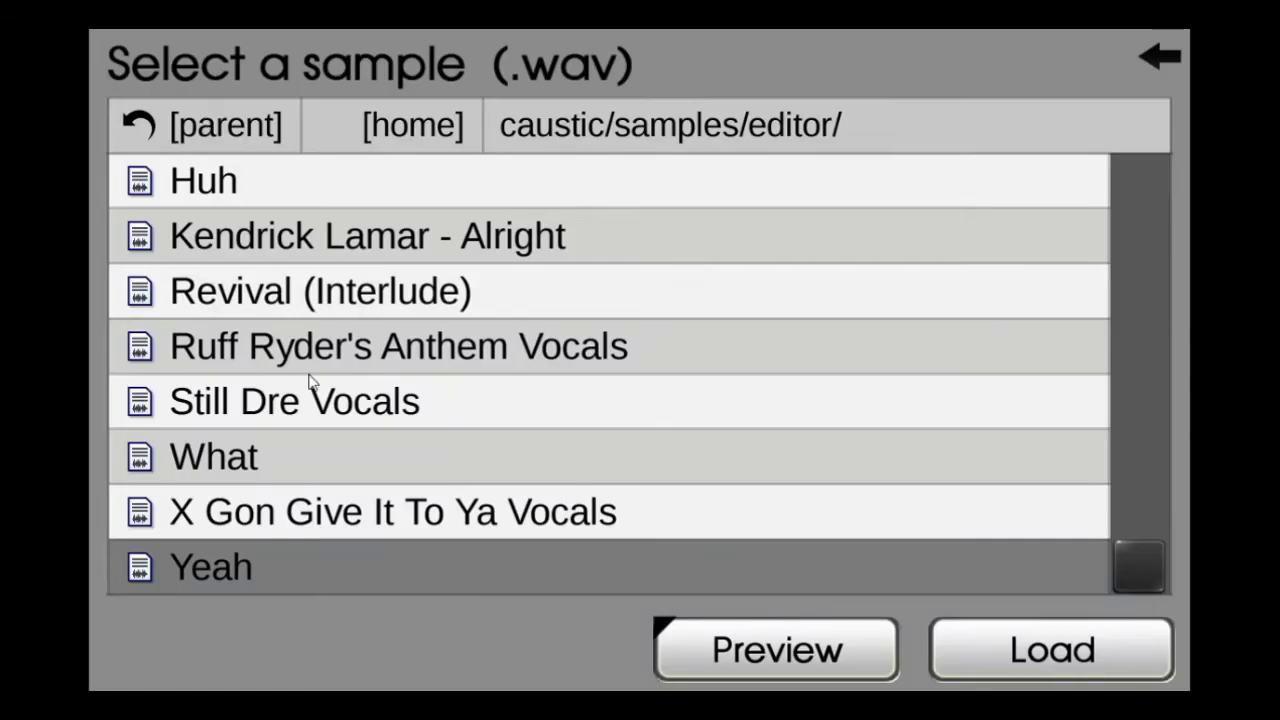
{"action": "left_click", "coordinate": [395, 510]}
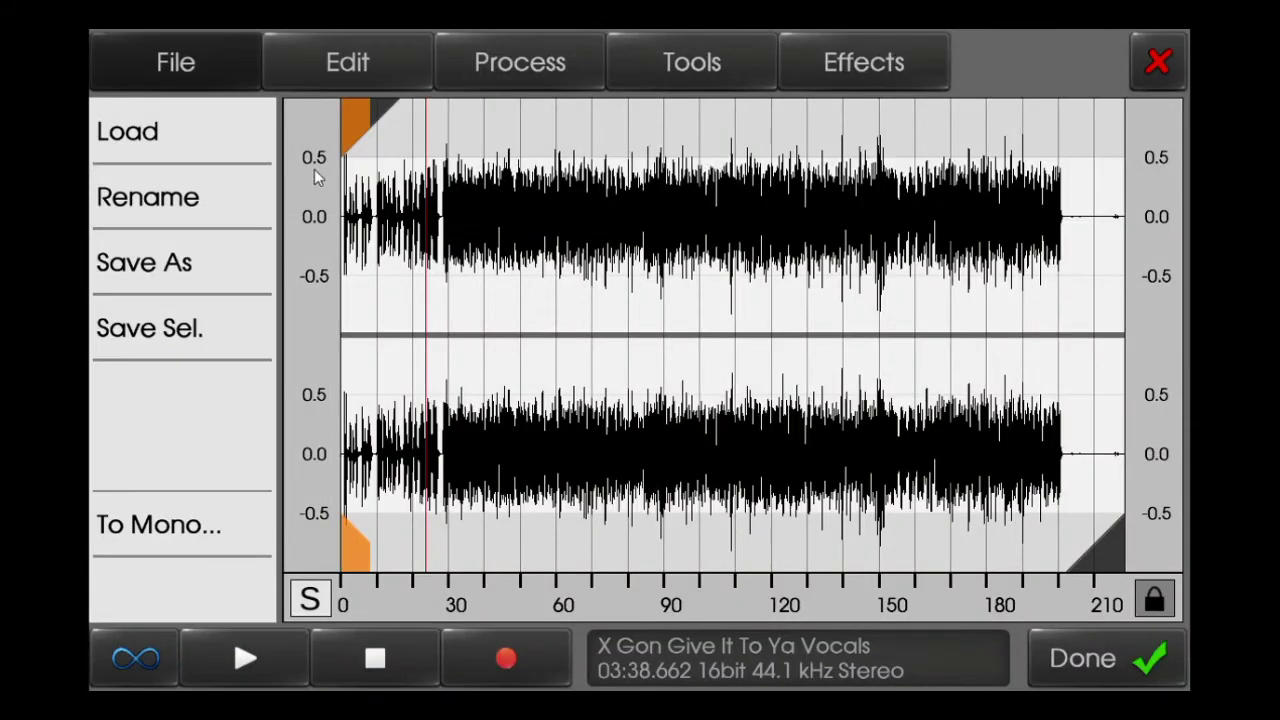
{"action": "mouse_move", "coordinate": [371, 109]}
{"action": "left_mouse_down"}
{"action": "mouse_move", "coordinate": [545, 137]}
{"action": "mouse_move", "coordinate": [808, 130]}
{"action": "left_mouse_up"}
{"action": "mouse_move", "coordinate": [1111, 546]}
{"action": "left_mouse_down"}
{"action": "mouse_move", "coordinate": [470, 548]}
{"action": "mouse_move", "coordinate": [408, 510]}
{"action": "left_mouse_up"}
{"action": "left_click", "coordinate": [347, 62]}
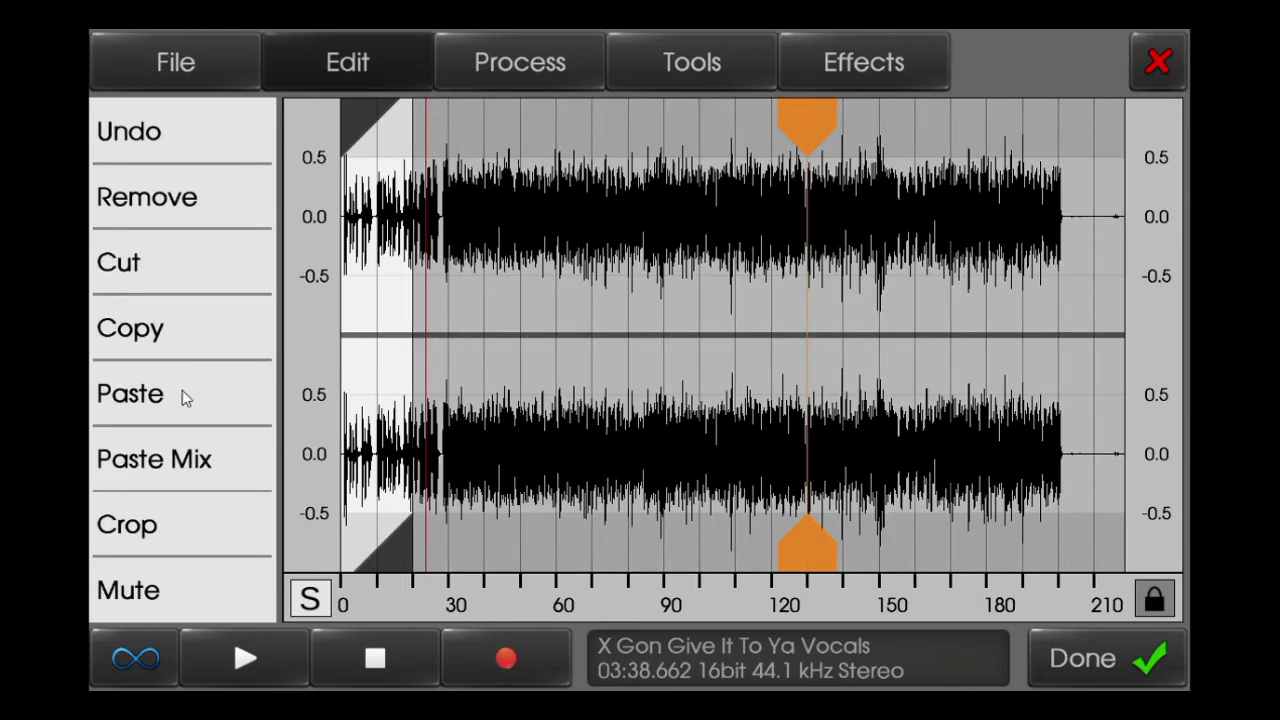
{"action": "left_click", "coordinate": [186, 522]}
Select the stretch from about 3 to 6.5 seconds, audition it and crop the clip to 3.560 seconds
{"action": "mouse_move", "coordinate": [1060, 526]}
{"action": "left_mouse_down"}
{"action": "mouse_move", "coordinate": [829, 537]}
{"action": "mouse_move", "coordinate": [596, 525]}
{"action": "left_mouse_up"}
{"action": "left_click_drag", "start_coordinate": [369, 118], "coordinate": [877, 100]}
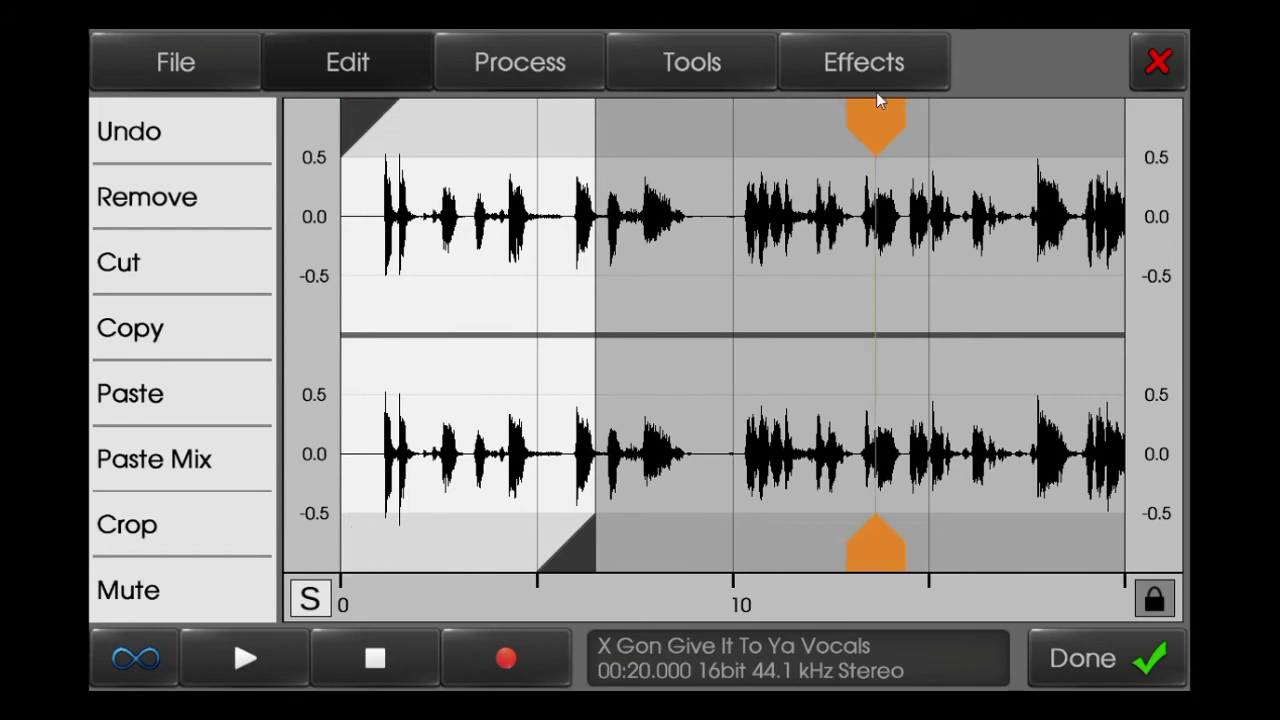
{"action": "left_click_drag", "start_coordinate": [377, 118], "coordinate": [444, 180]}
{"action": "left_click", "coordinate": [271, 634]}
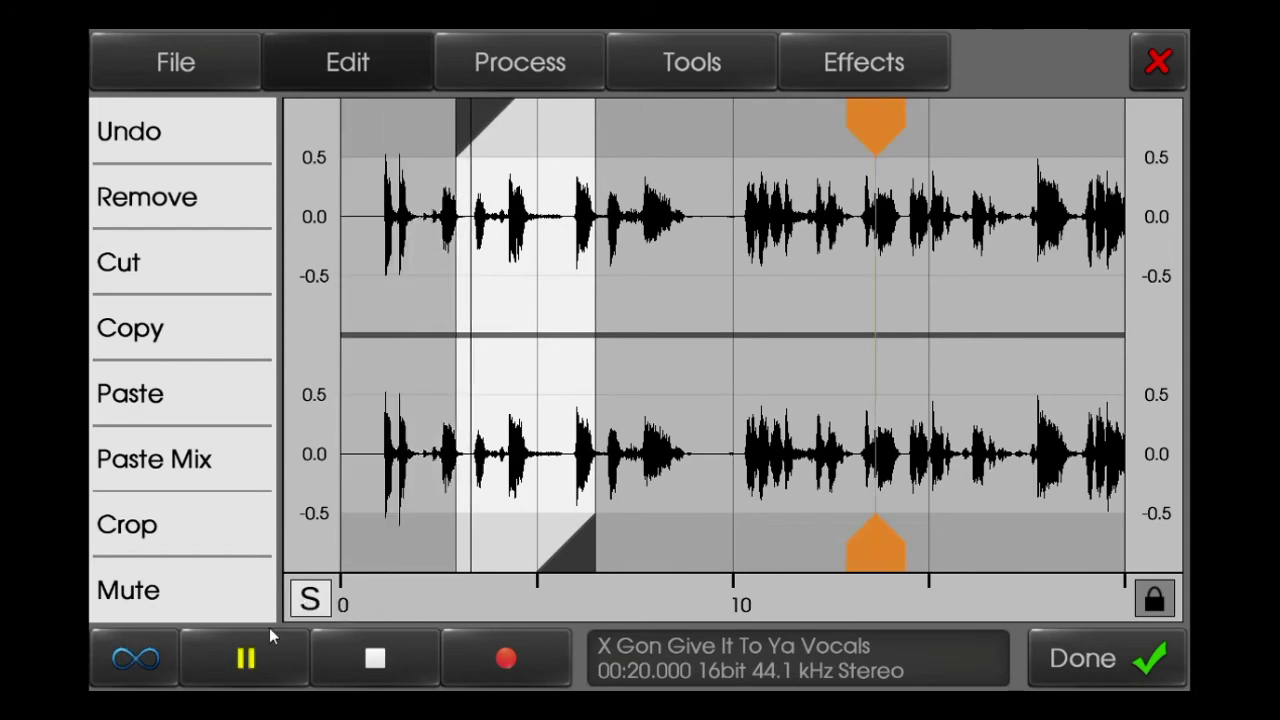
{"action": "left_click", "coordinate": [189, 538]}
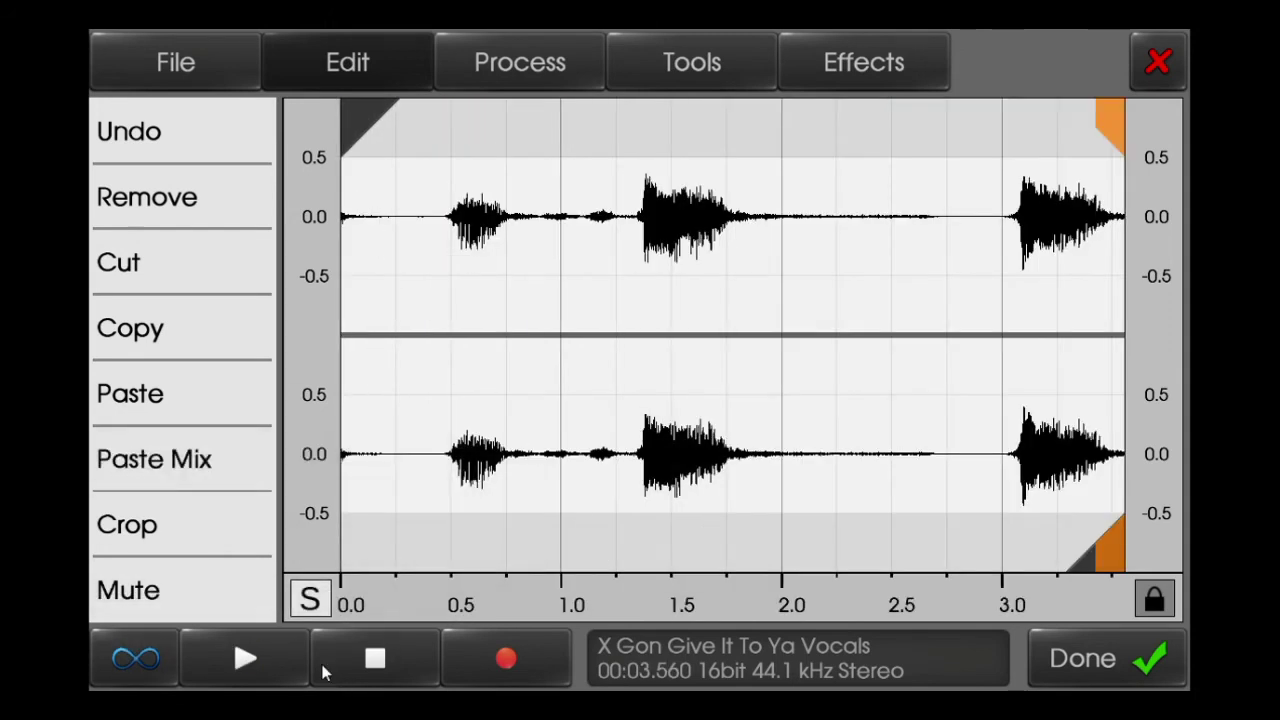
Isolate the first short vocal hit, audition it and crop the clip to 0.548 seconds
{"action": "left_click_drag", "start_coordinate": [391, 126], "coordinate": [428, 136]}
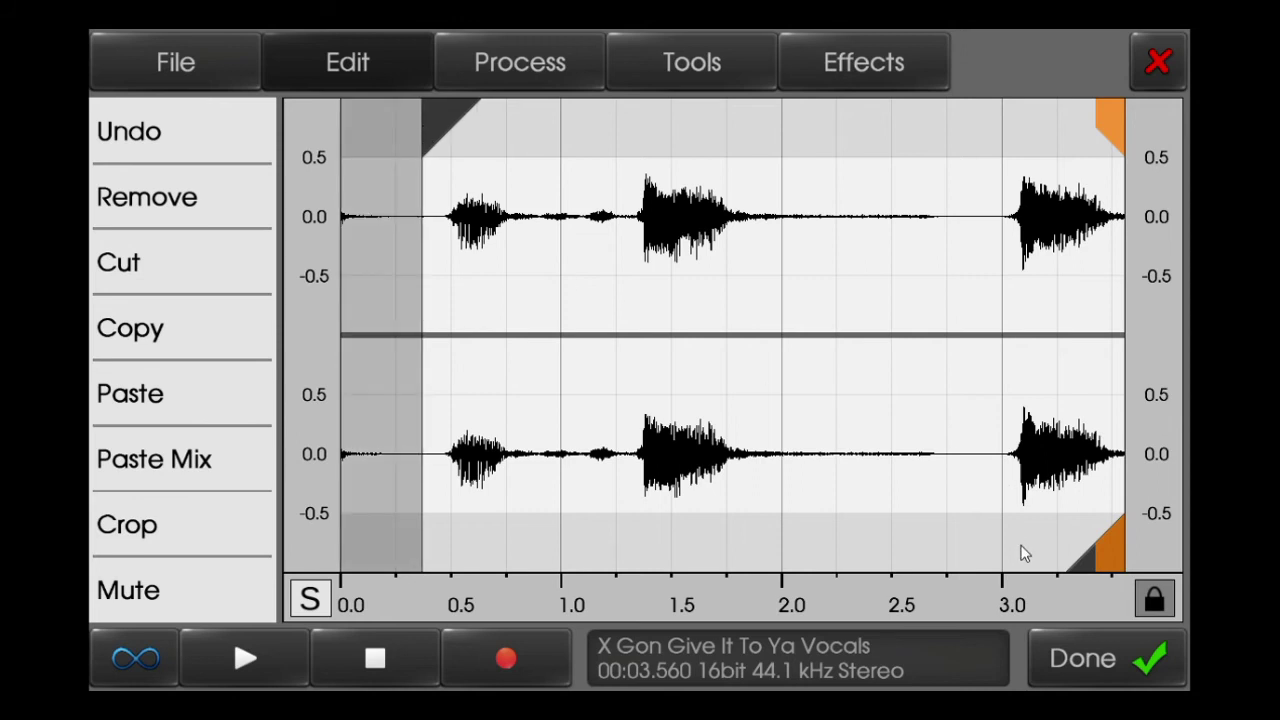
{"action": "left_click_drag", "start_coordinate": [1088, 572], "coordinate": [536, 566]}
{"action": "left_click", "coordinate": [245, 658]}
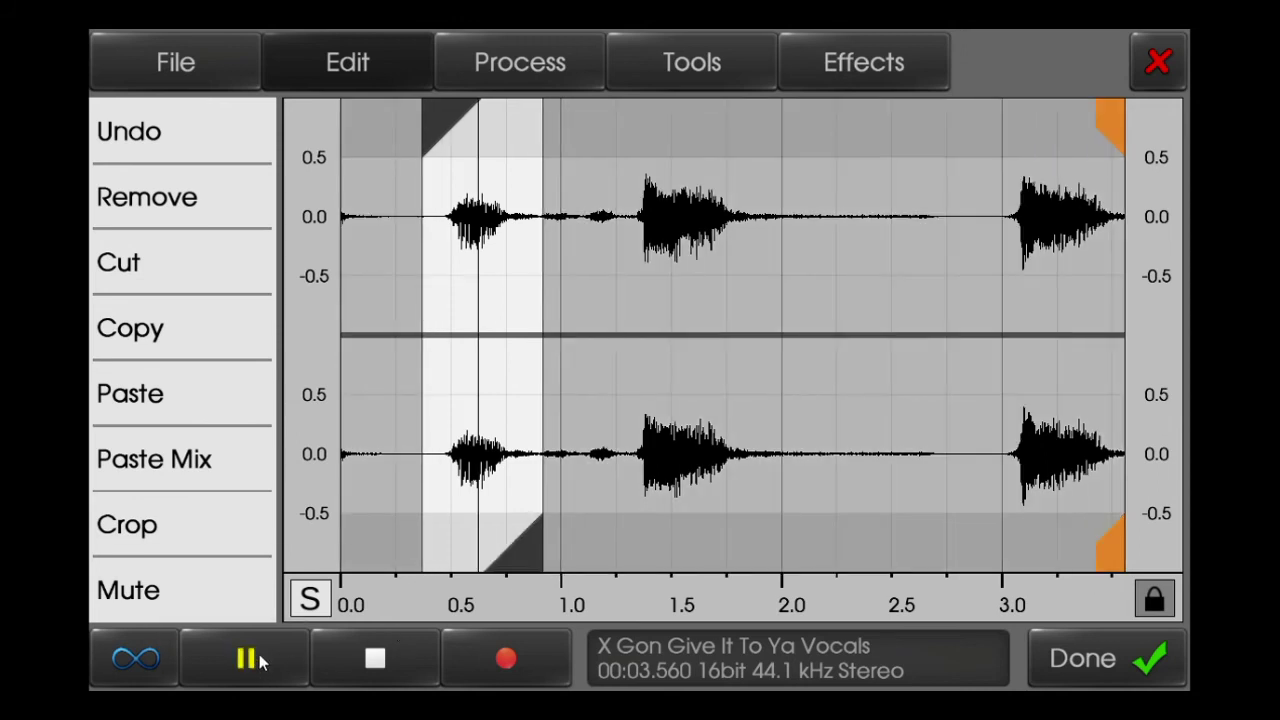
{"action": "left_click", "coordinate": [253, 526]}
Trim the silent first 0.1 seconds before the vocal hit, audition it and crop the clip to 0.448 seconds
{"action": "left_click_drag", "start_coordinate": [382, 130], "coordinate": [476, 140]}
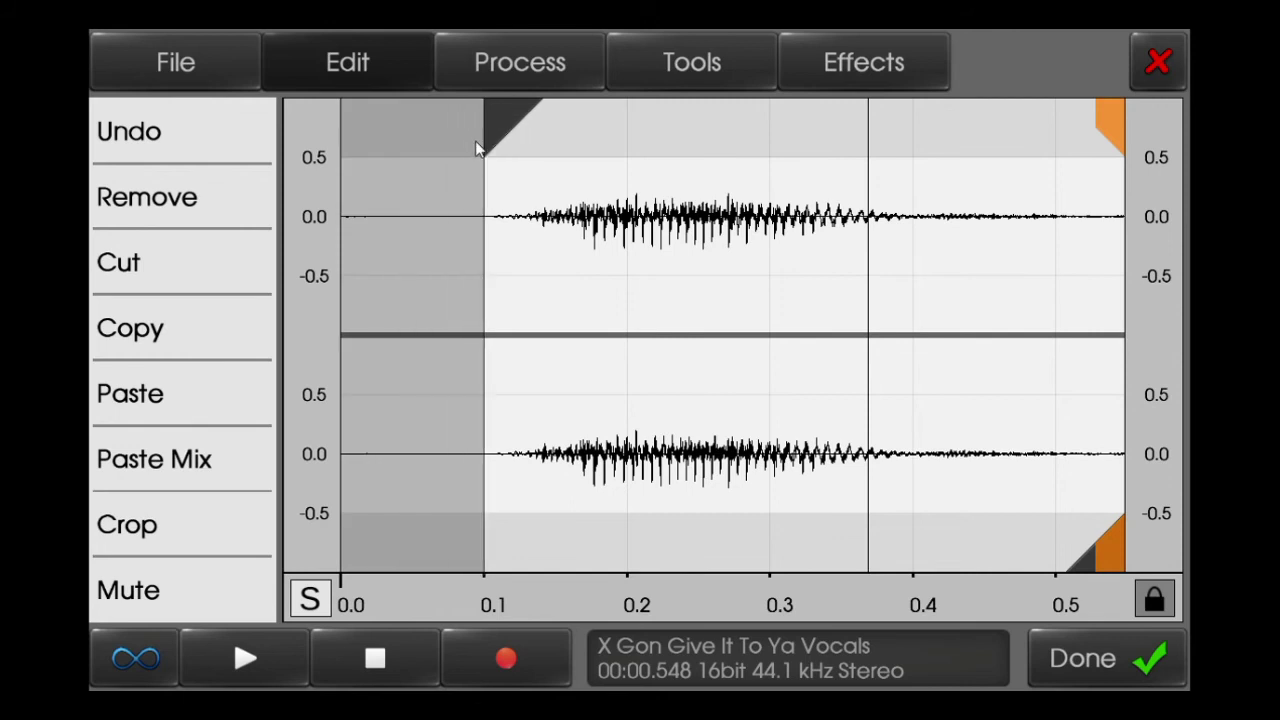
{"action": "left_click", "coordinate": [245, 658]}
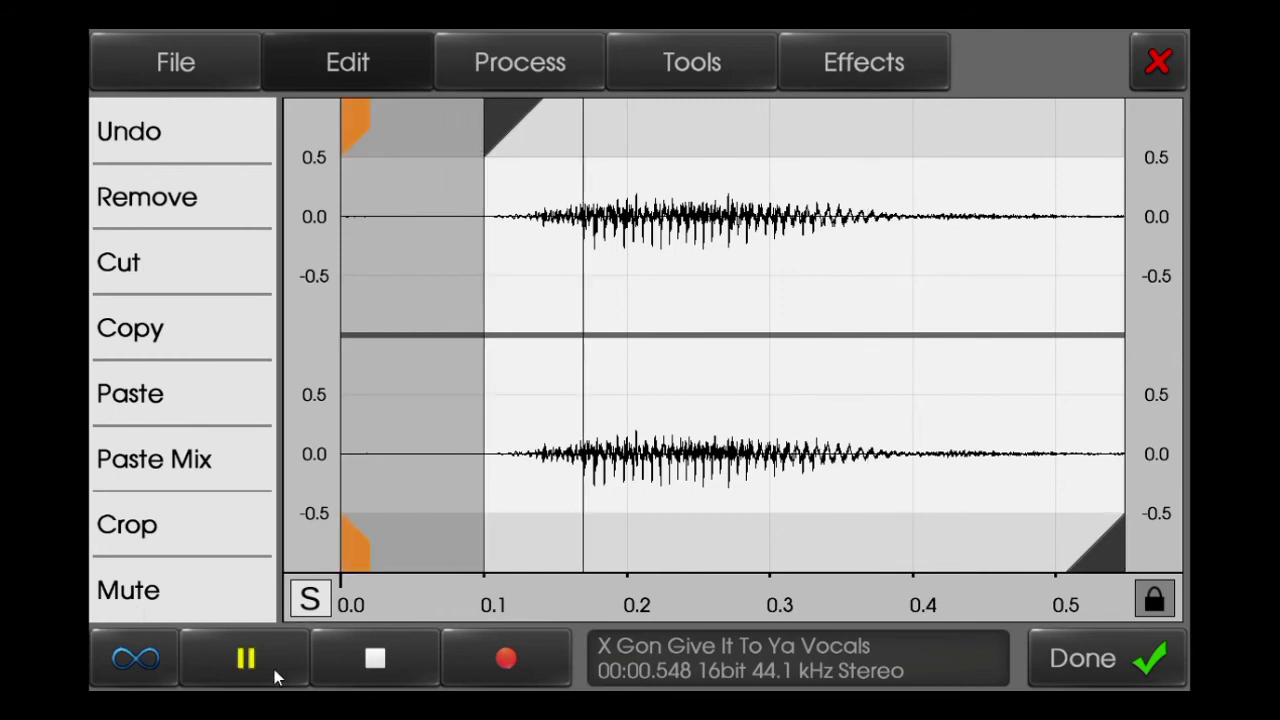
{"action": "left_click_drag", "start_coordinate": [1088, 551], "coordinate": [870, 598]}
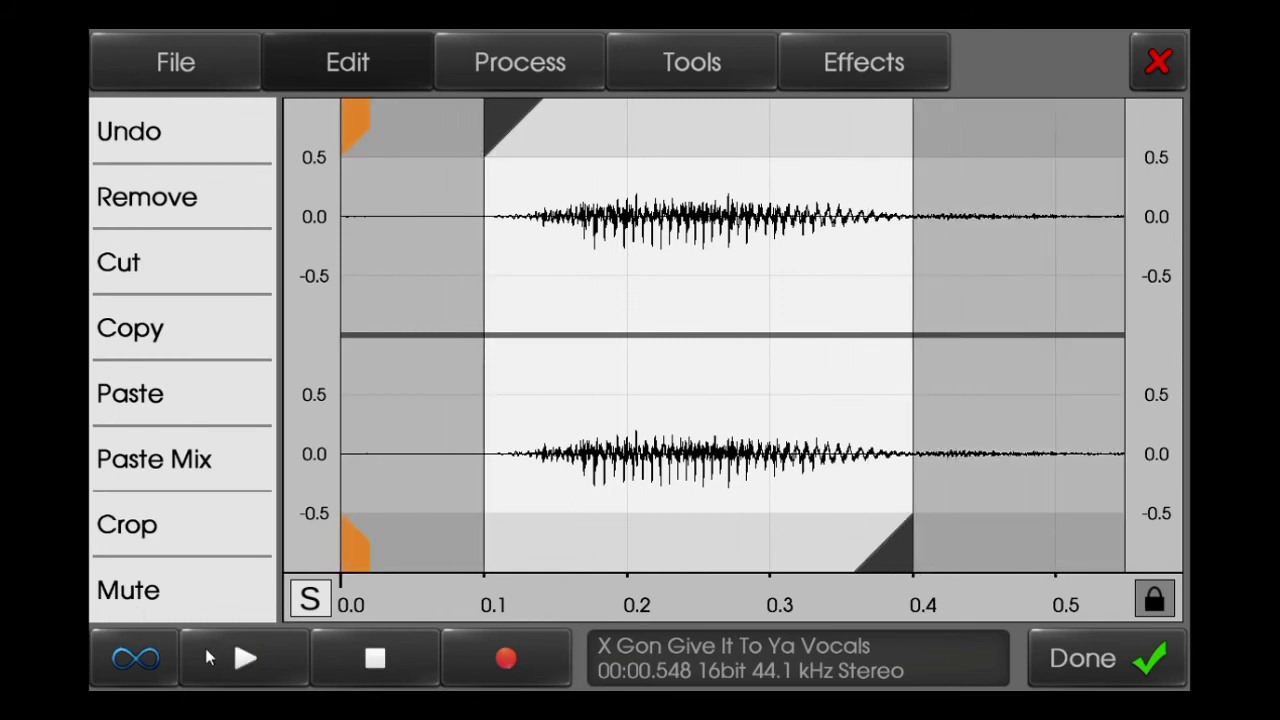
{"action": "left_click_drag", "start_coordinate": [907, 560], "coordinate": [1162, 545]}
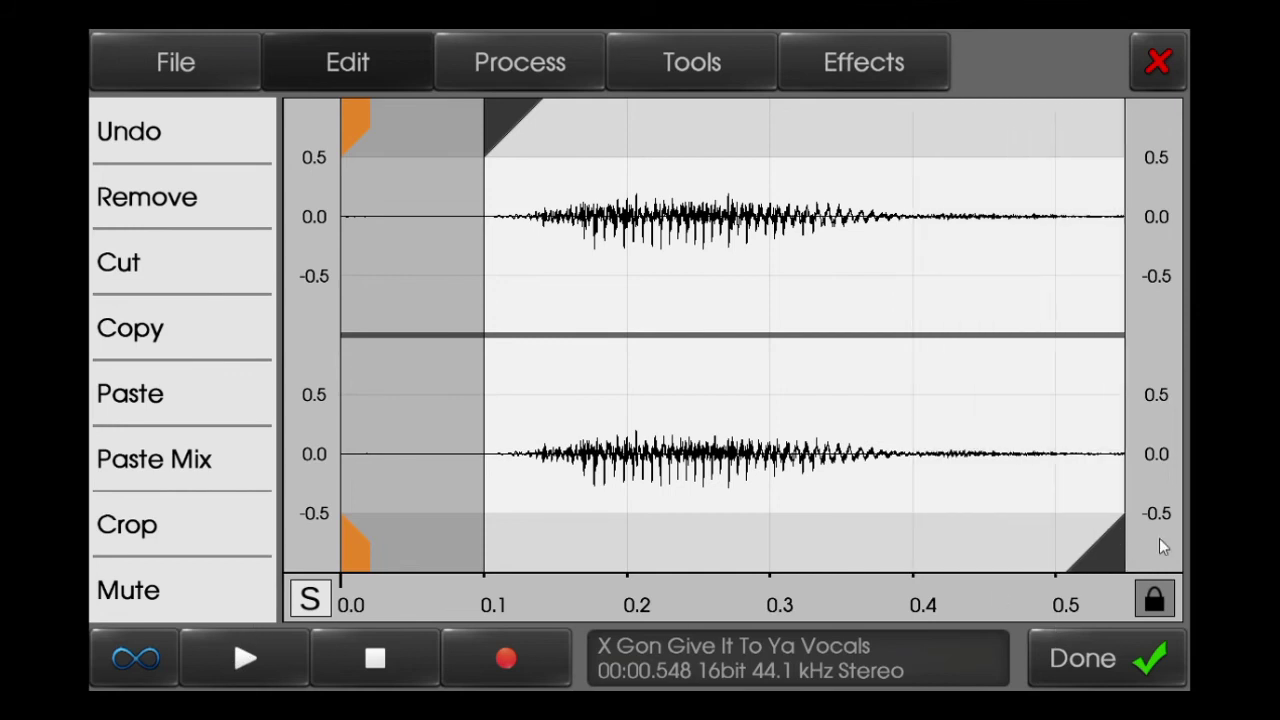
{"action": "left_click", "coordinate": [298, 652]}
{"action": "left_click", "coordinate": [250, 528]}
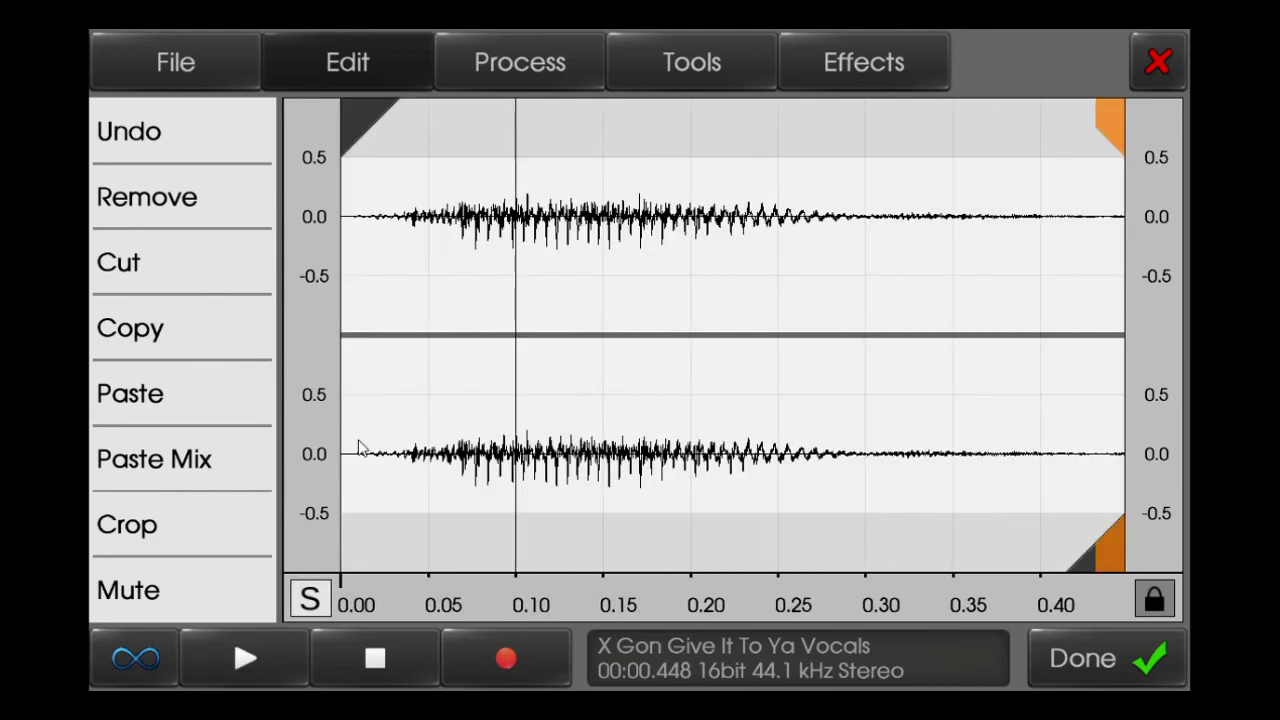
Apply the Noise Gate to the 0.448-second vocal hit and audition it
{"action": "left_click", "coordinate": [636, 72]}
{"action": "left_click", "coordinate": [470, 62]}
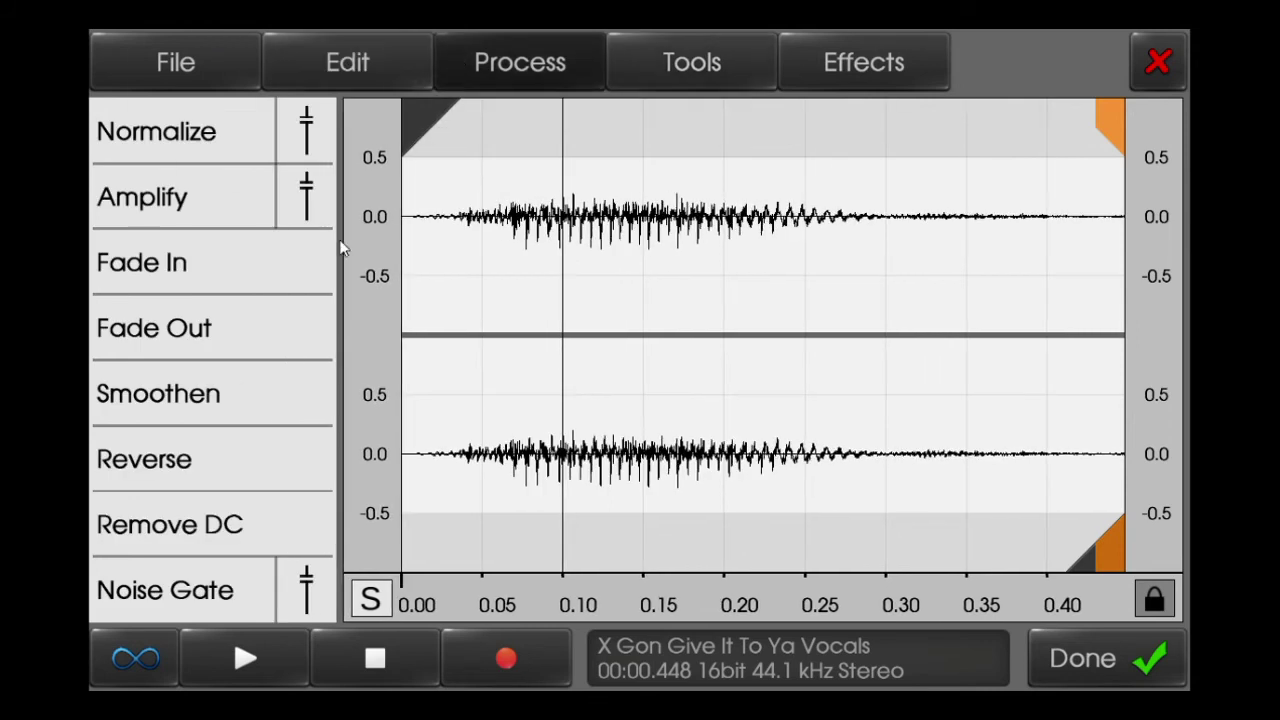
{"action": "left_click", "coordinate": [300, 600]}
{"action": "left_click", "coordinate": [310, 578]}
{"action": "left_click", "coordinate": [268, 660]}
Amplify the vocal hit, reapply the Noise Gate and audition the louder clip
{"action": "left_click", "coordinate": [314, 194]}
{"action": "left_click_drag", "start_coordinate": [316, 359], "coordinate": [318, 208]}
{"action": "left_click", "coordinate": [312, 580]}
{"action": "left_click", "coordinate": [245, 658]}
Save the processed vocal sample under the name "Huh"
{"action": "left_click", "coordinate": [176, 62]}
{"action": "left_click", "coordinate": [180, 275]}
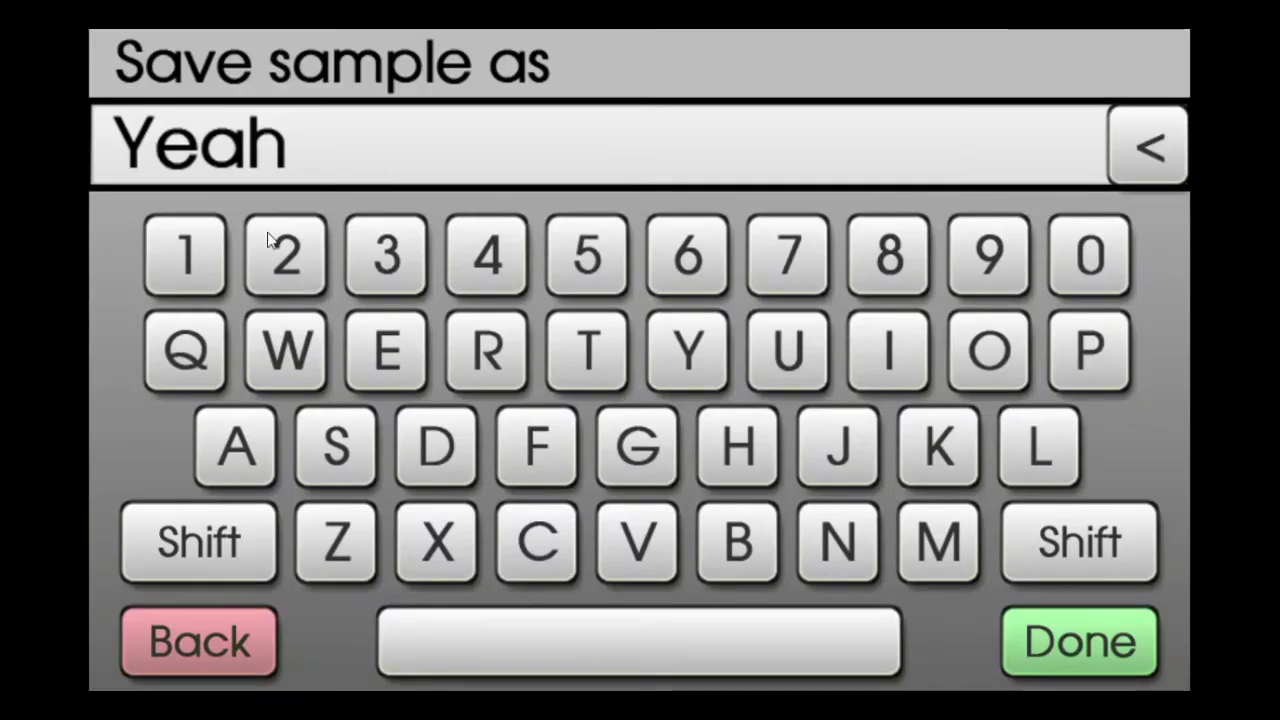
{"action": "key", "text": "BackSpace"}
{"action": "key", "text": "BackSpace"}
{"action": "key", "text": "BackSpace"}
{"action": "key", "text": "BackSpace"}
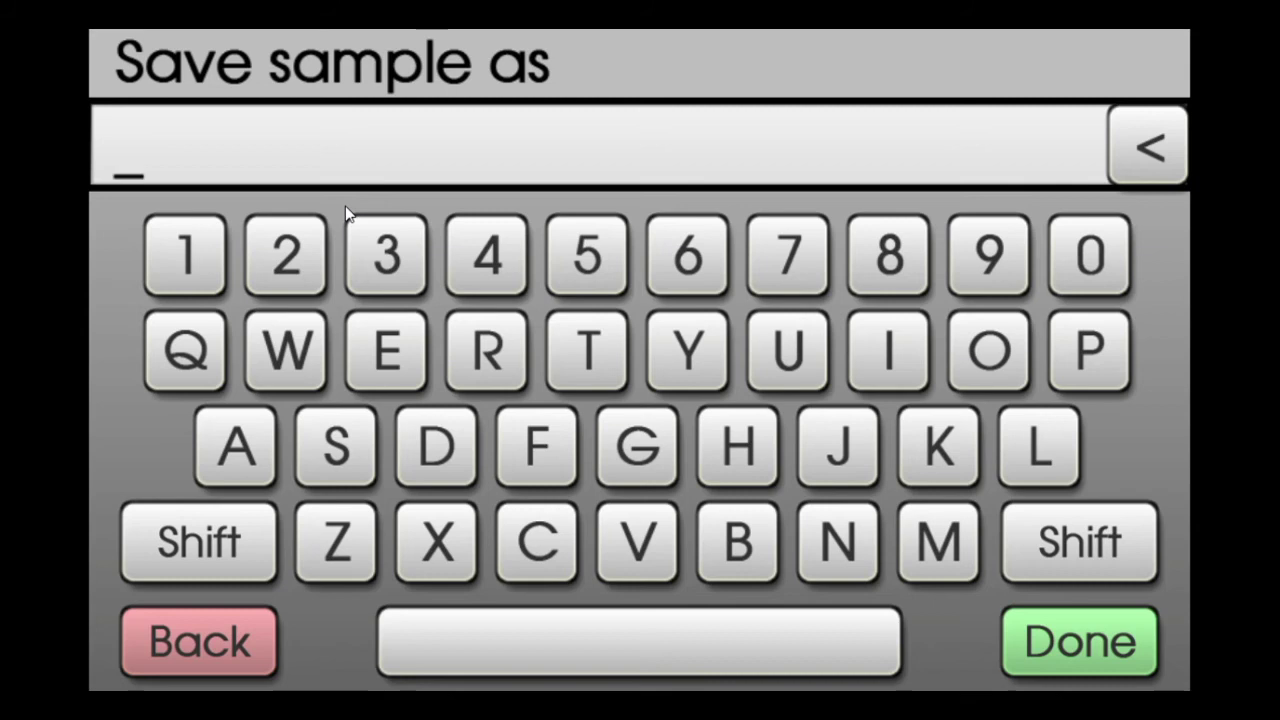
{"action": "type", "text": "Huh"}
{"action": "key", "text": "Return"}
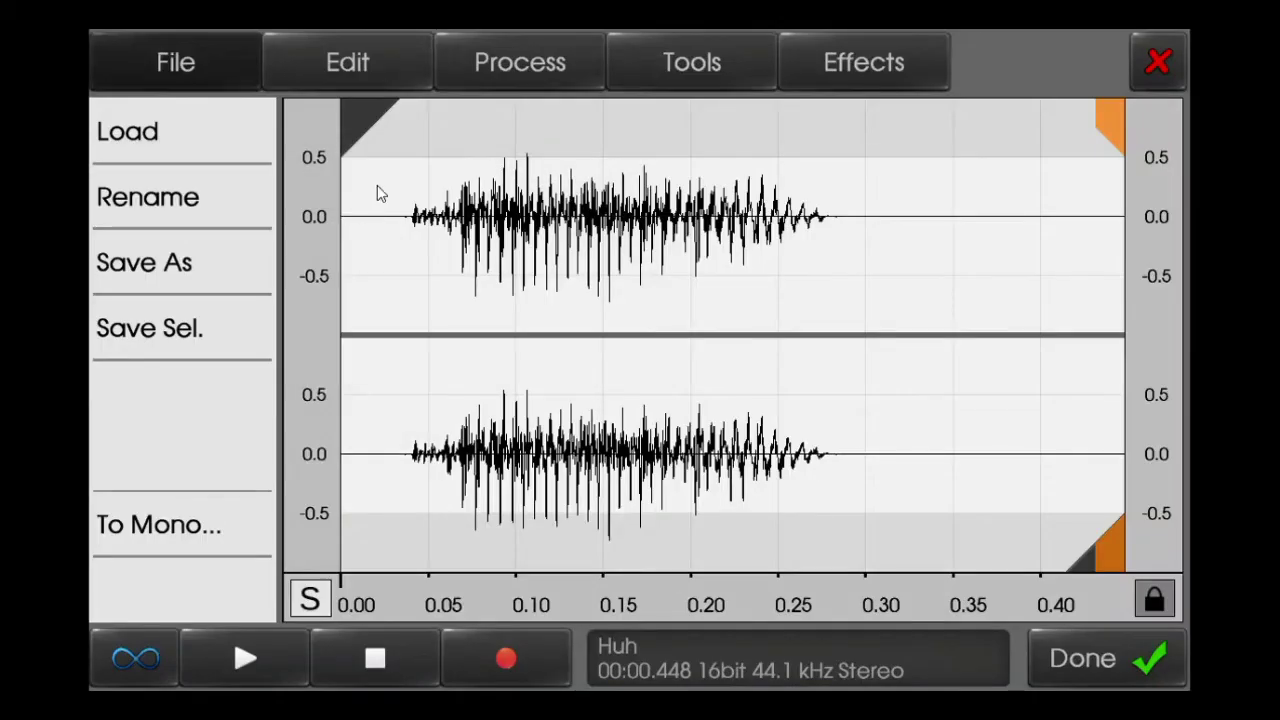
Load the saved "Huh" sample and accept it for the fifth BeatBox channel
{"action": "left_click", "coordinate": [127, 131]}
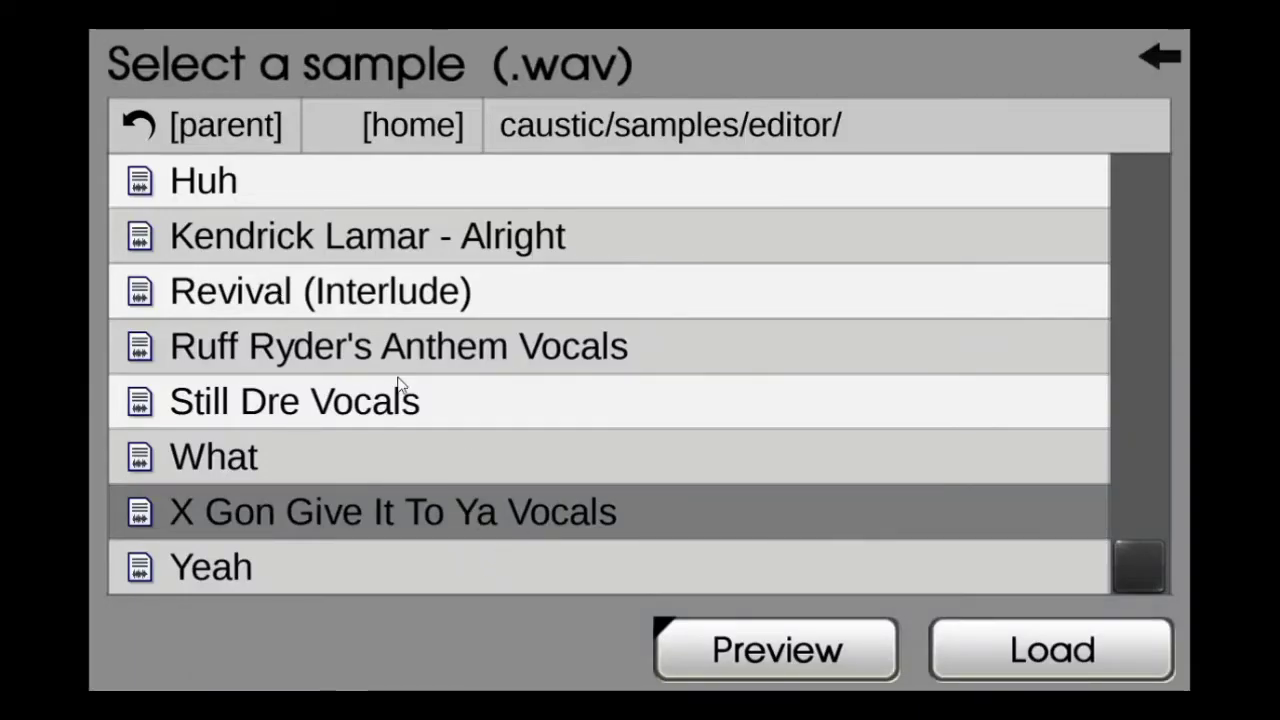
{"action": "left_click", "coordinate": [343, 186]}
{"action": "left_click", "coordinate": [343, 186]}
{"action": "left_click", "coordinate": [1080, 657]}
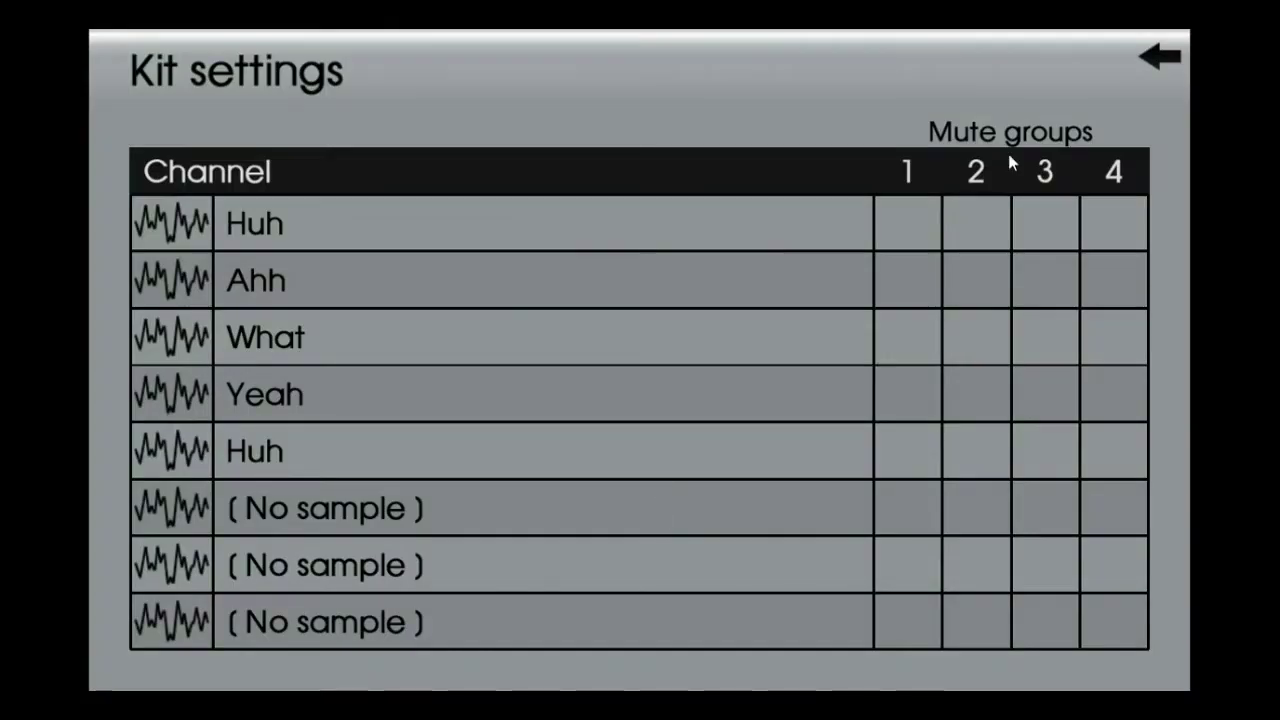
Leave the kit settings and turn the loaded vocal channels' volumes up to maximum
{"action": "left_click", "coordinate": [1158, 56]}
{"action": "left_click", "coordinate": [720, 583]}
{"action": "left_click", "coordinate": [488, 512]}
{"action": "left_click", "coordinate": [337, 524]}
{"action": "left_click", "coordinate": [190, 548]}
Rename the BeatBox machine as "Vocals"
{"action": "left_click", "coordinate": [291, 49]}
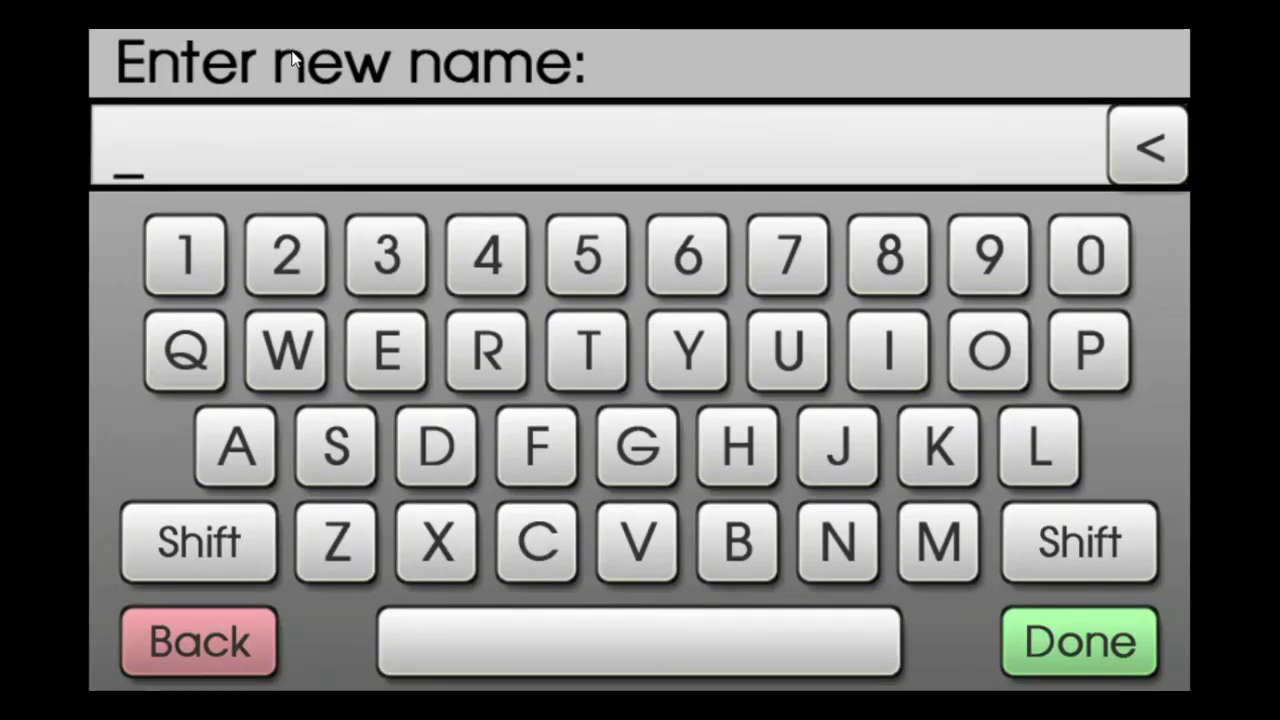
{"action": "type", "text": "Voca"}
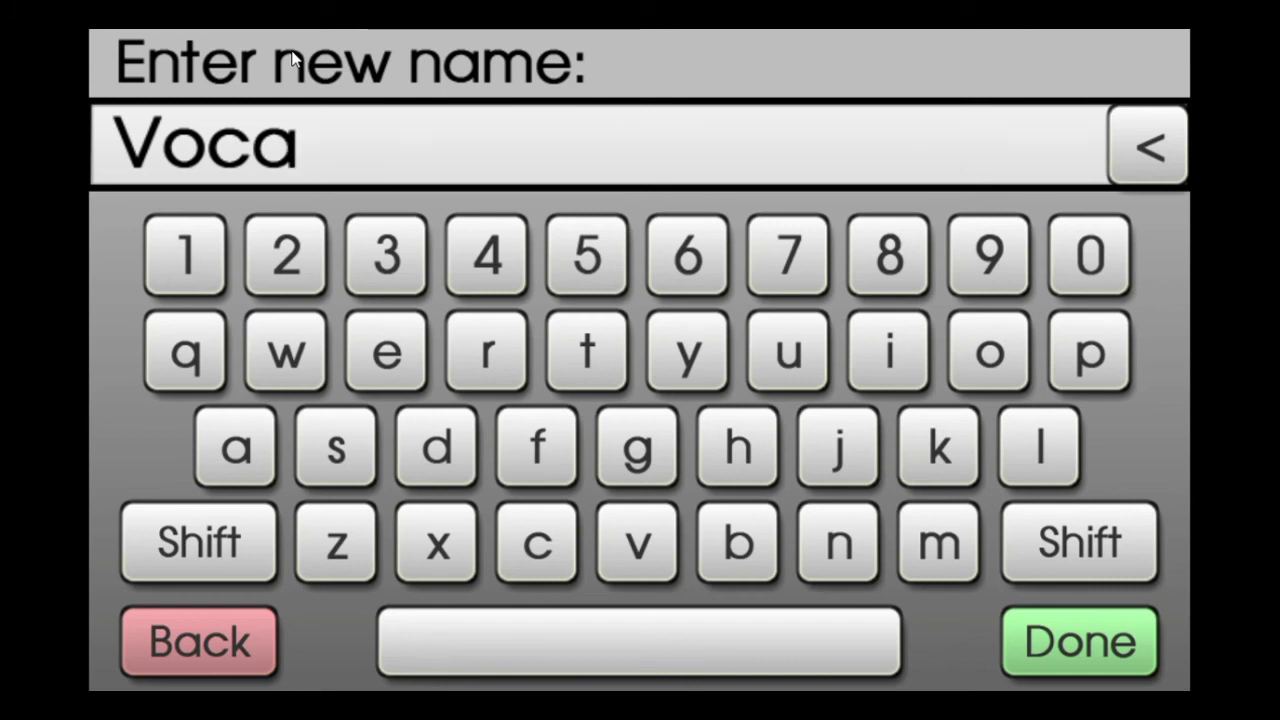
{"action": "type", "text": "ls"}
{"action": "key", "text": "Return"}
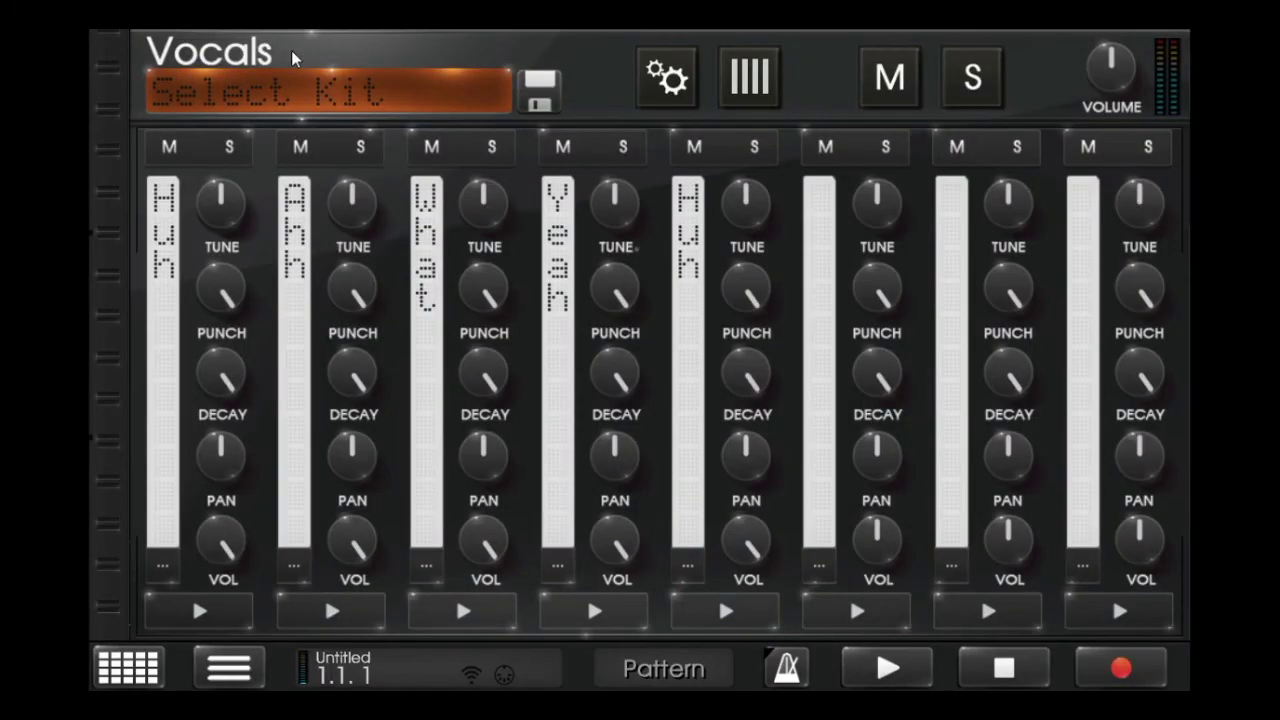
Audition the loaded vocal channels and raise the Vocals machine's overall volume
{"action": "left_click", "coordinate": [199, 600]}
{"action": "left_click", "coordinate": [451, 619]}
{"action": "left_click", "coordinate": [611, 628]}
{"action": "left_click", "coordinate": [717, 628]}
{"action": "left_click_drag", "start_coordinate": [1104, 80], "coordinate": [1108, 52]}
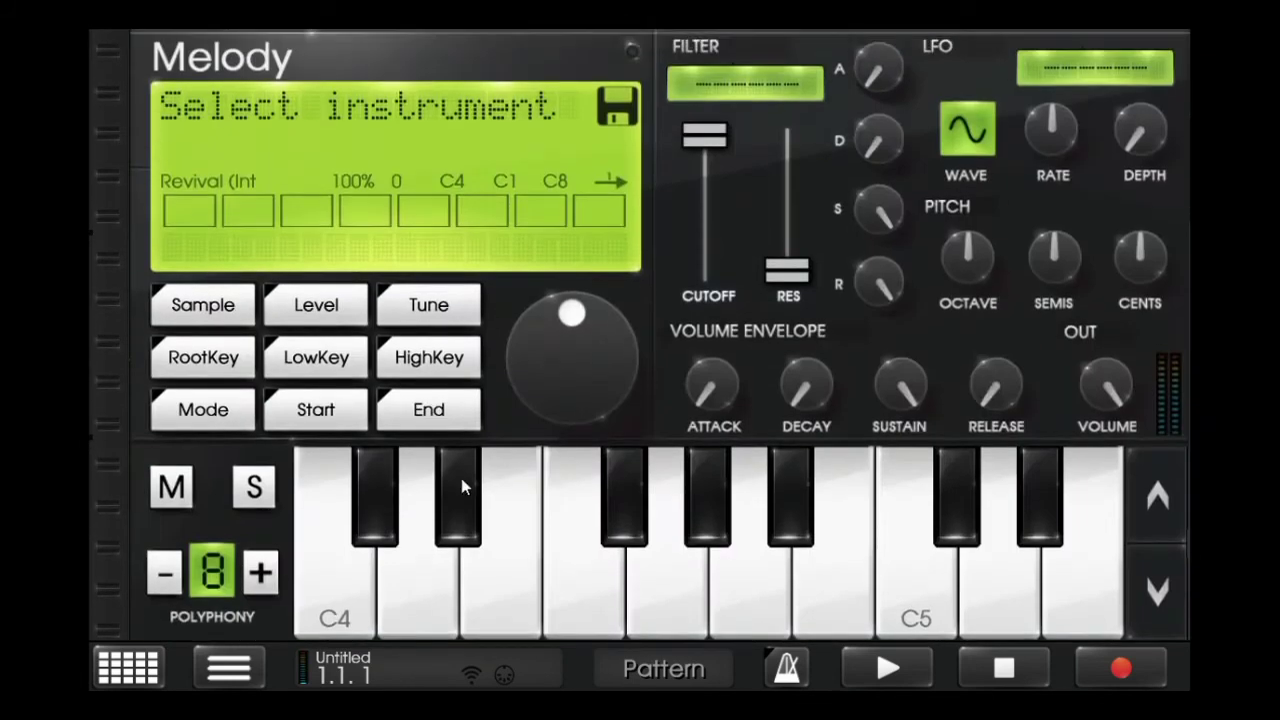
Solo the Melody machine and listen to its looped pattern A1
{"action": "left_click", "coordinate": [240, 495]}
{"action": "left_click", "coordinate": [889, 664]}
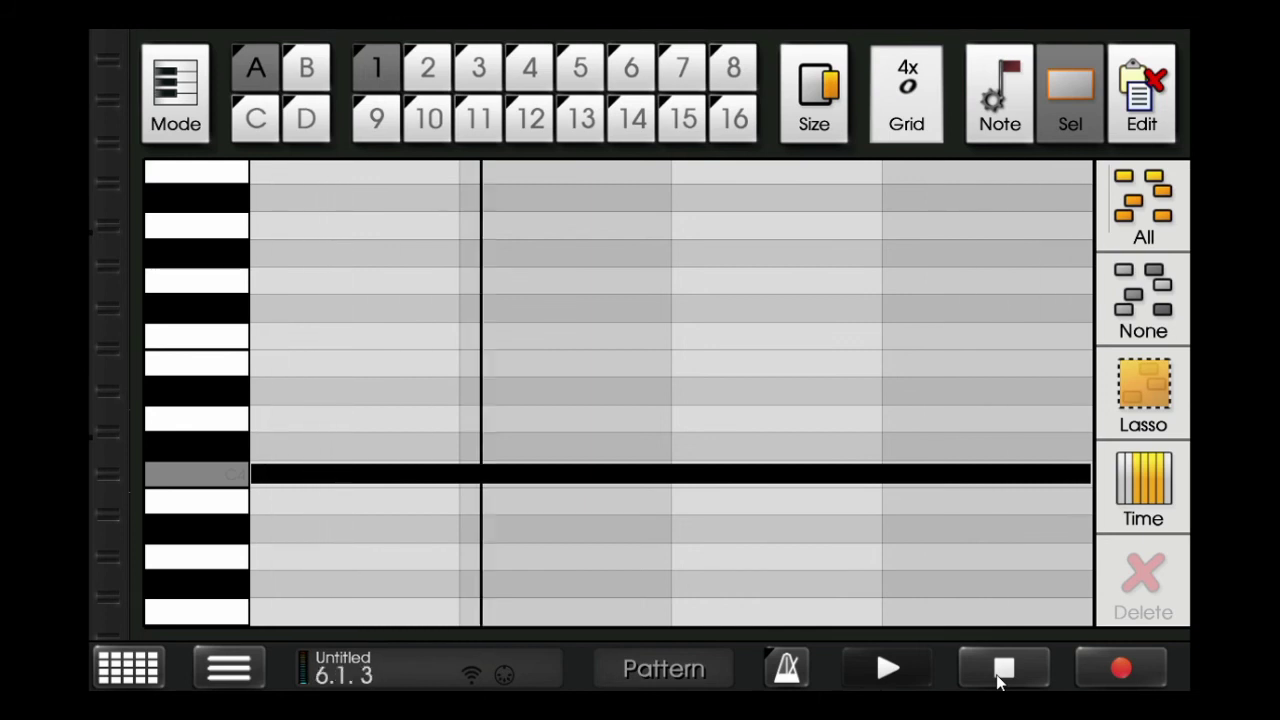
{"action": "scroll", "coordinate": [997, 677], "scroll_direction": "up", "scroll_amount": 3}
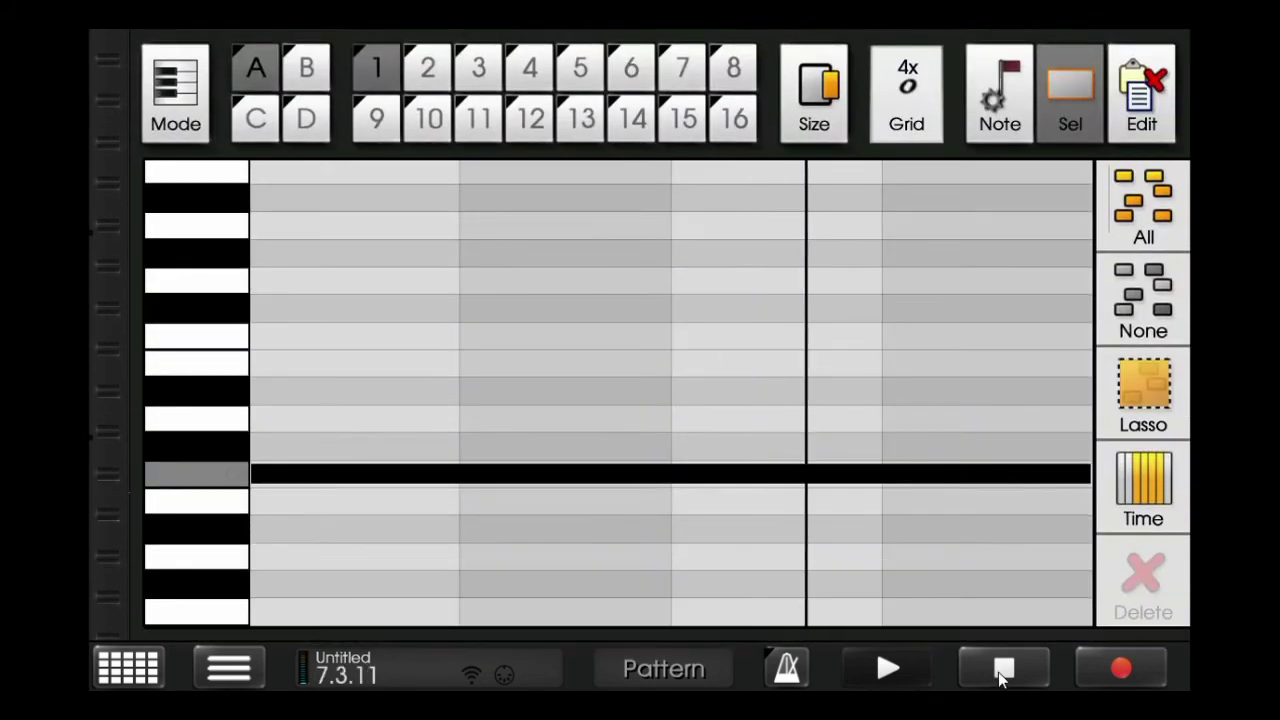
{"action": "left_click", "coordinate": [1003, 670]}
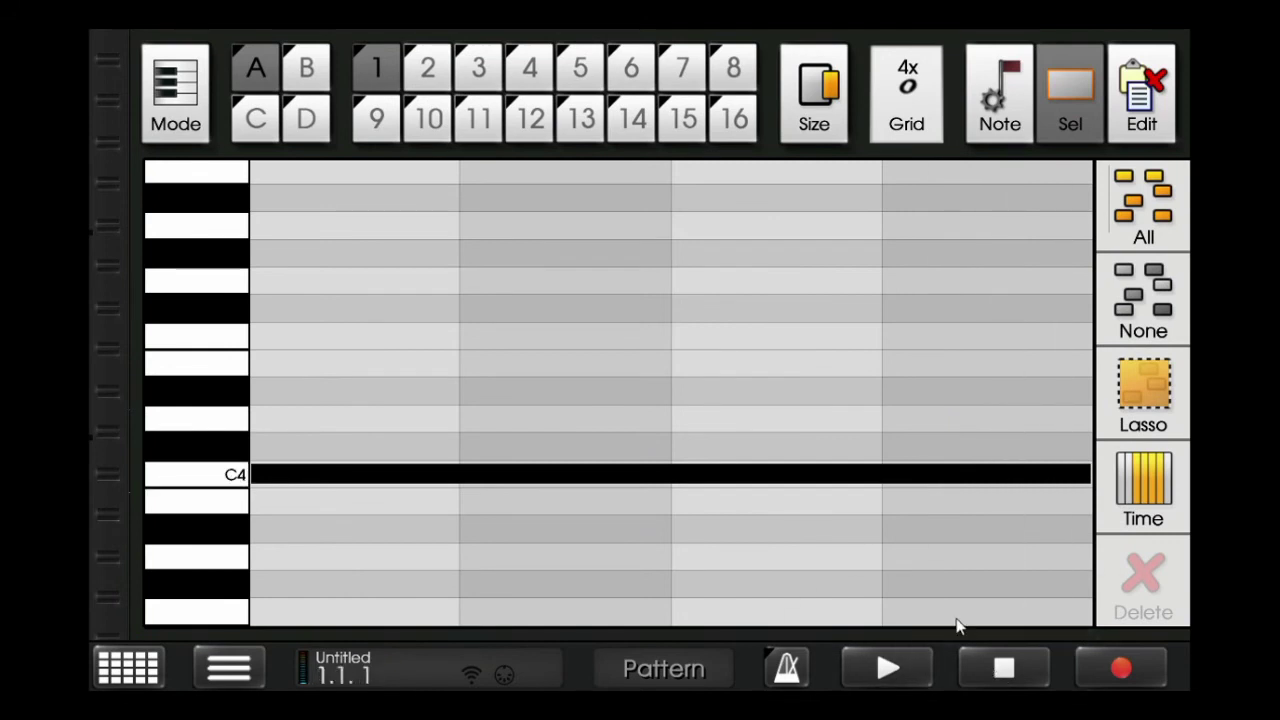
Apply a LowPass filter to the Melody machine, lower its cutoff by about a third and take the machine off solo
{"action": "left_click", "coordinate": [736, 86]}
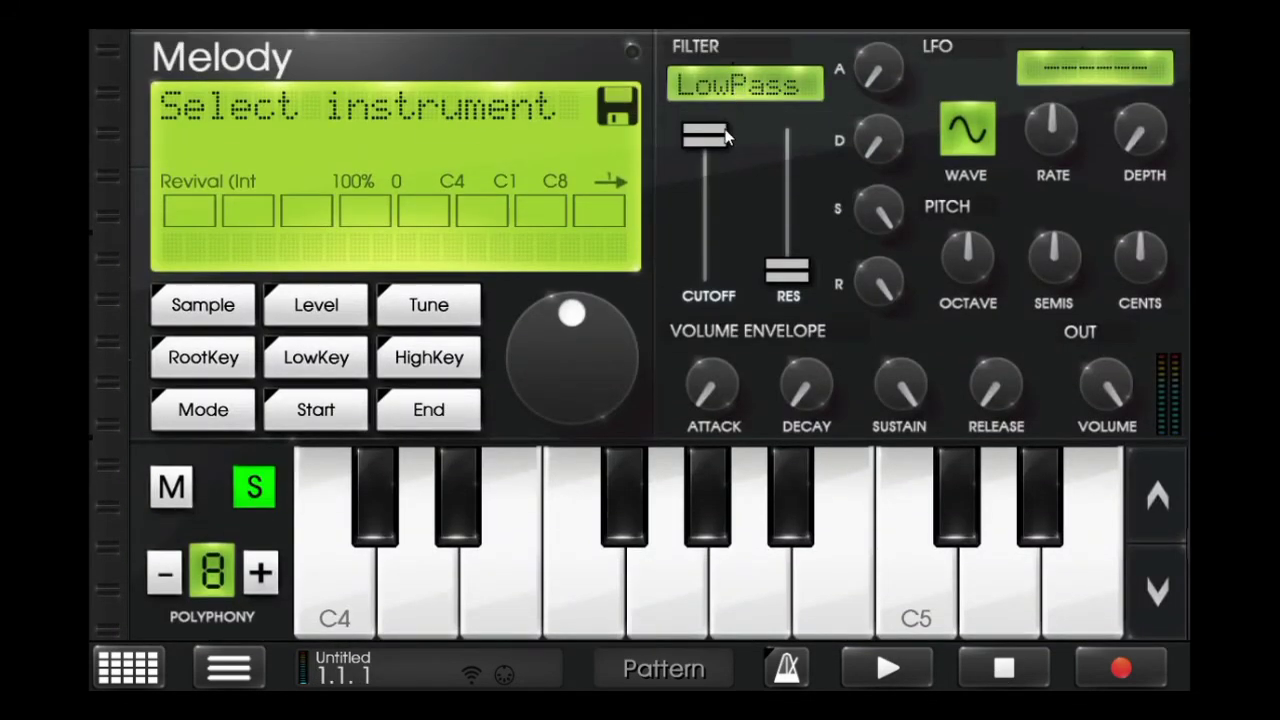
{"action": "left_click_drag", "start_coordinate": [726, 143], "coordinate": [726, 139]}
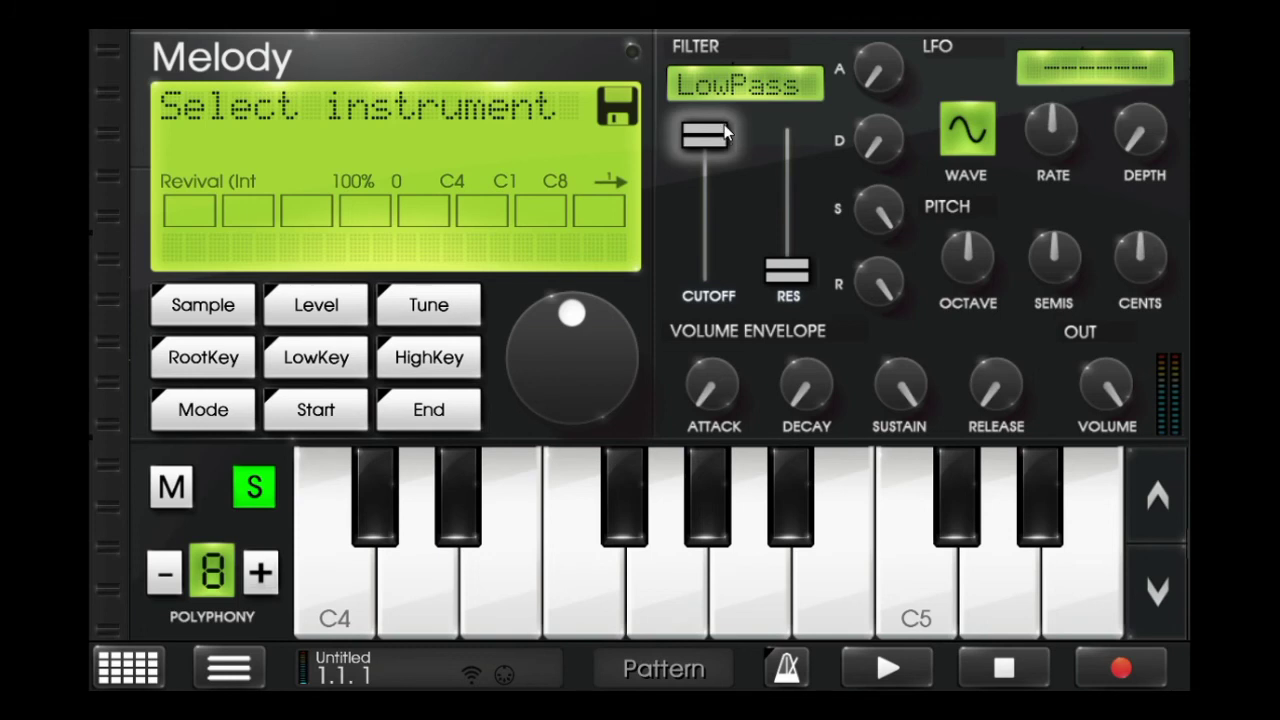
{"action": "left_click_drag", "start_coordinate": [724, 130], "coordinate": [755, 108]}
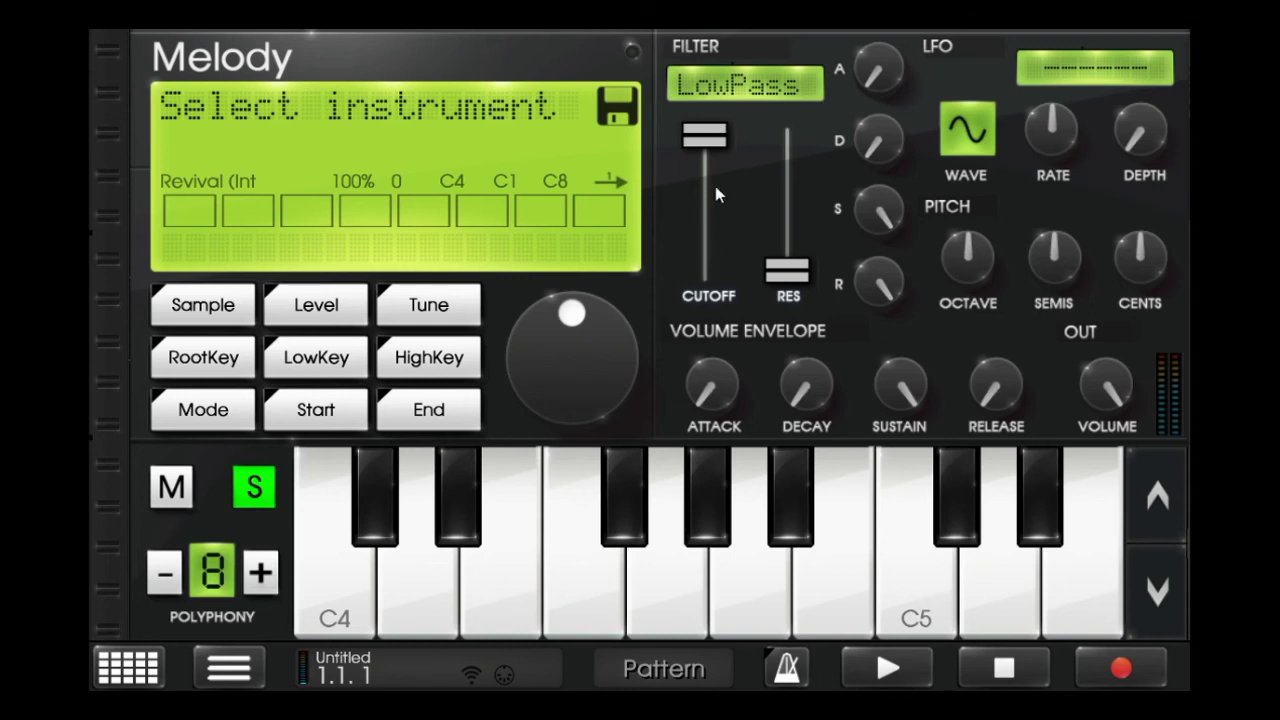
{"action": "left_click_drag", "start_coordinate": [712, 140], "coordinate": [722, 190]}
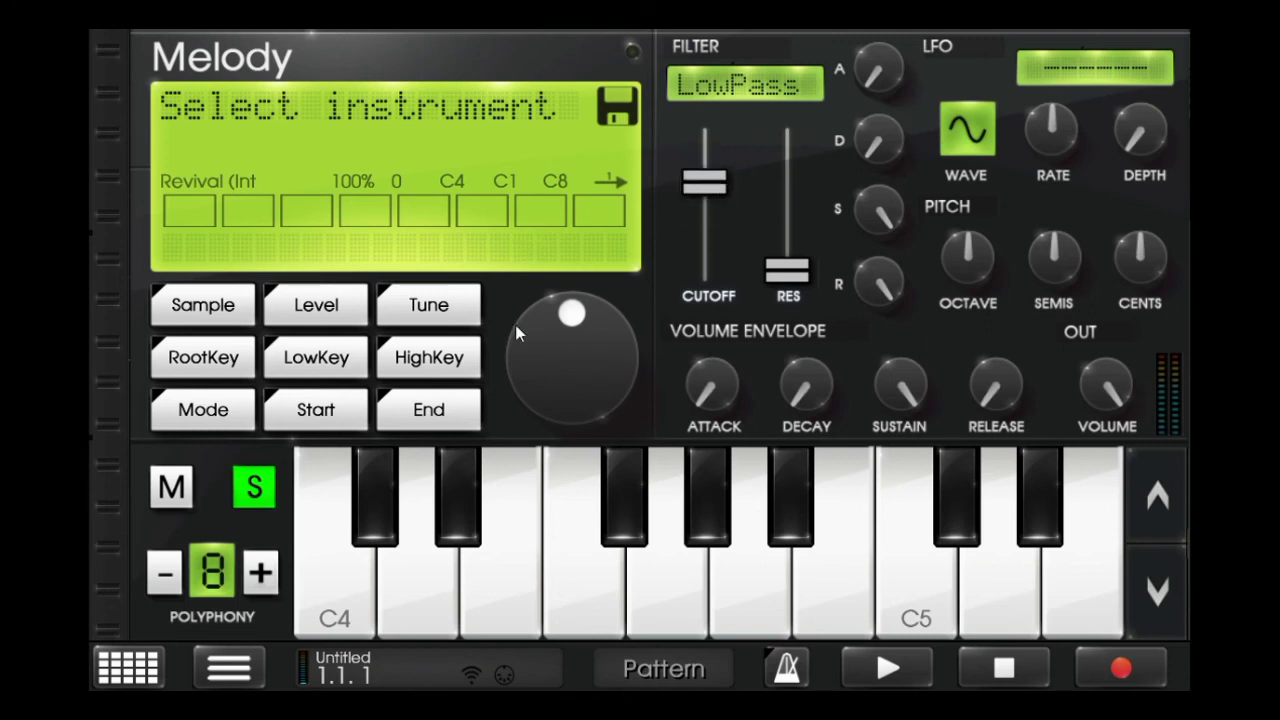
{"action": "left_click", "coordinate": [250, 500]}
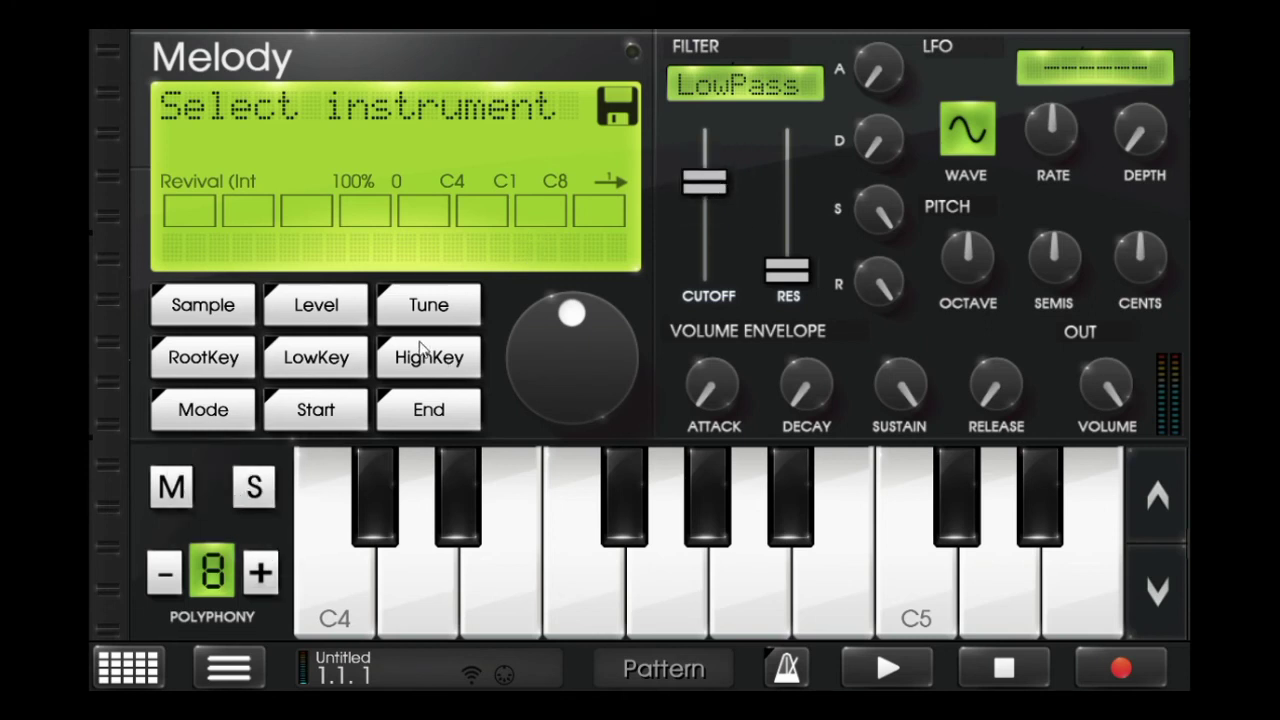
Switch to the song sequencer and load the finished song "FOR TUT SAMPLED"
{"action": "left_click", "coordinate": [128, 668]}
{"action": "left_click", "coordinate": [1031, 629]}
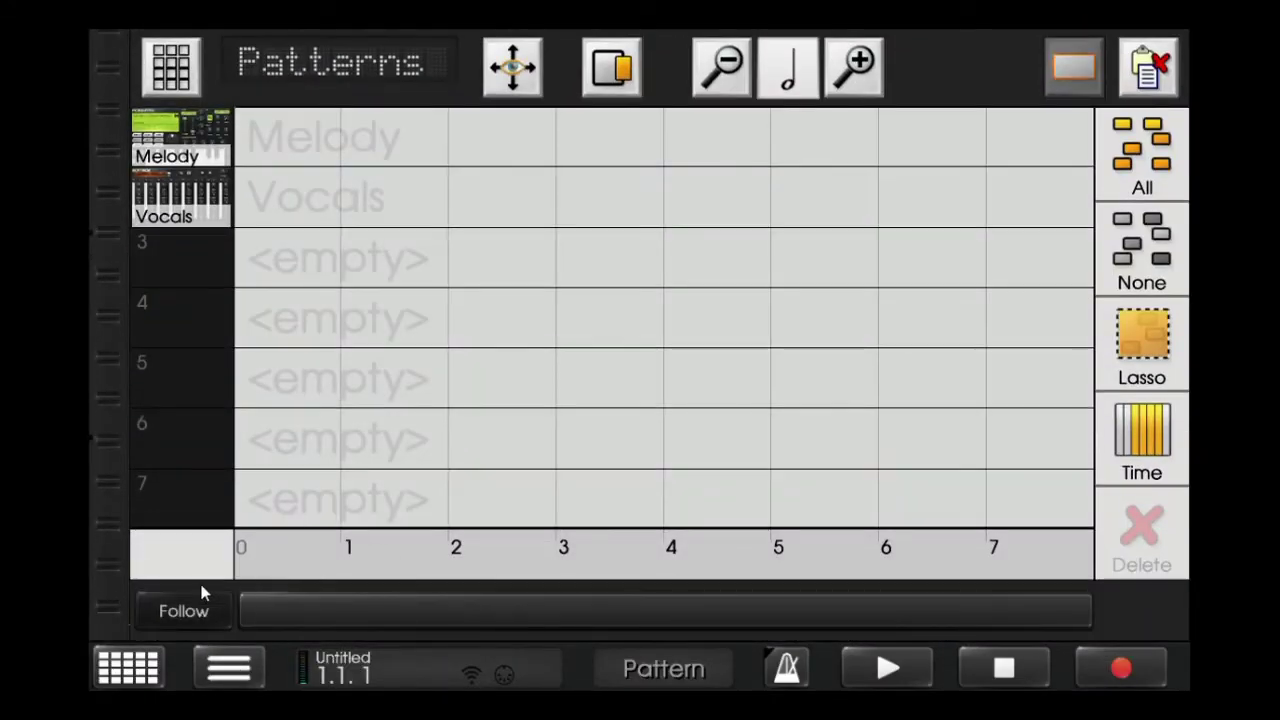
{"action": "left_click", "coordinate": [240, 670]}
{"action": "left_click", "coordinate": [300, 290]}
{"action": "left_click", "coordinate": [485, 387]}
{"action": "left_click", "coordinate": [688, 428]}
{"action": "left_click", "coordinate": [1055, 658]}
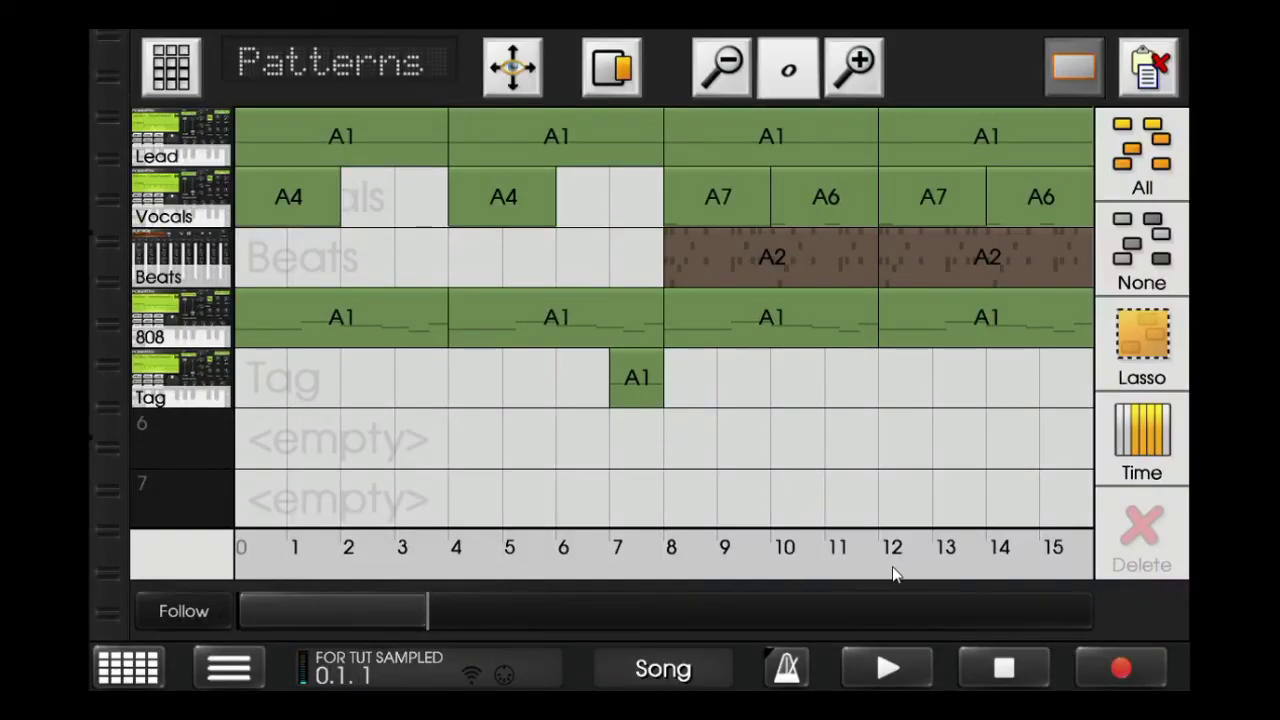
Play the full song and examine the arrangement, the Beats and 808 machines, and the master effects
{"action": "left_click", "coordinate": [897, 676]}
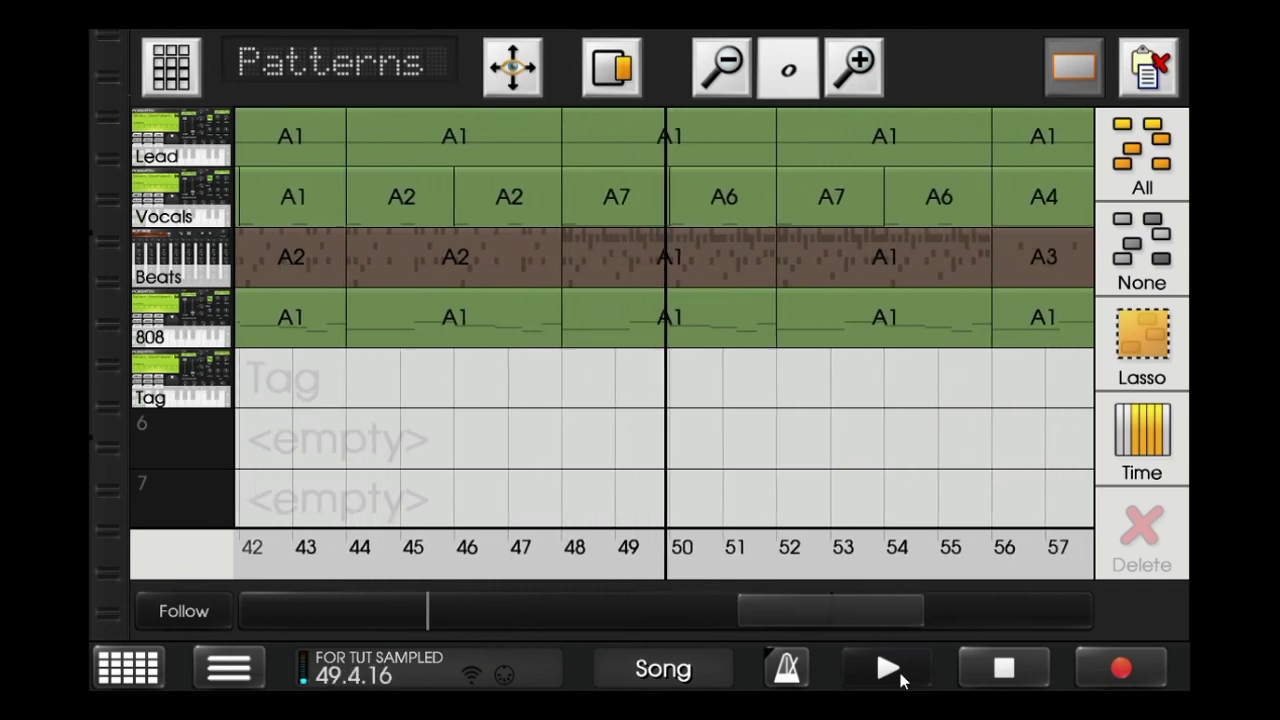
{"action": "left_click", "coordinate": [213, 261]}
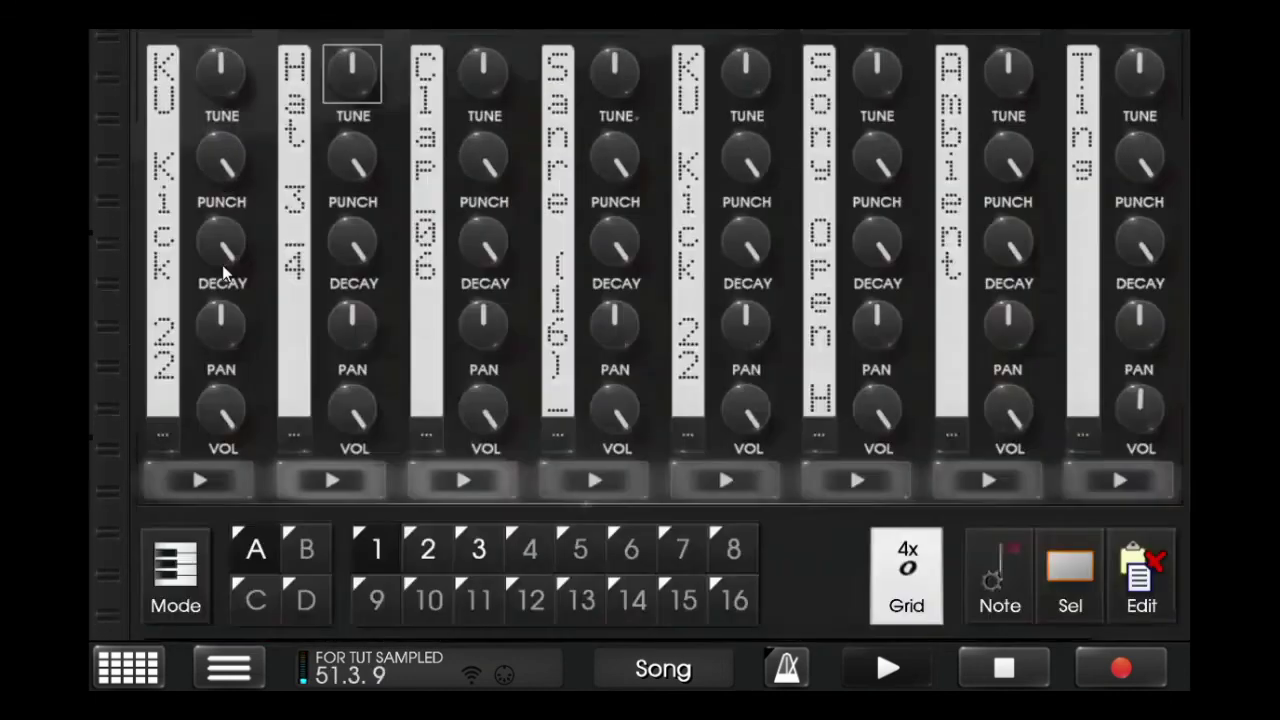
{"action": "scroll", "coordinate": [386, 398], "scroll_direction": "down", "scroll_amount": 5}
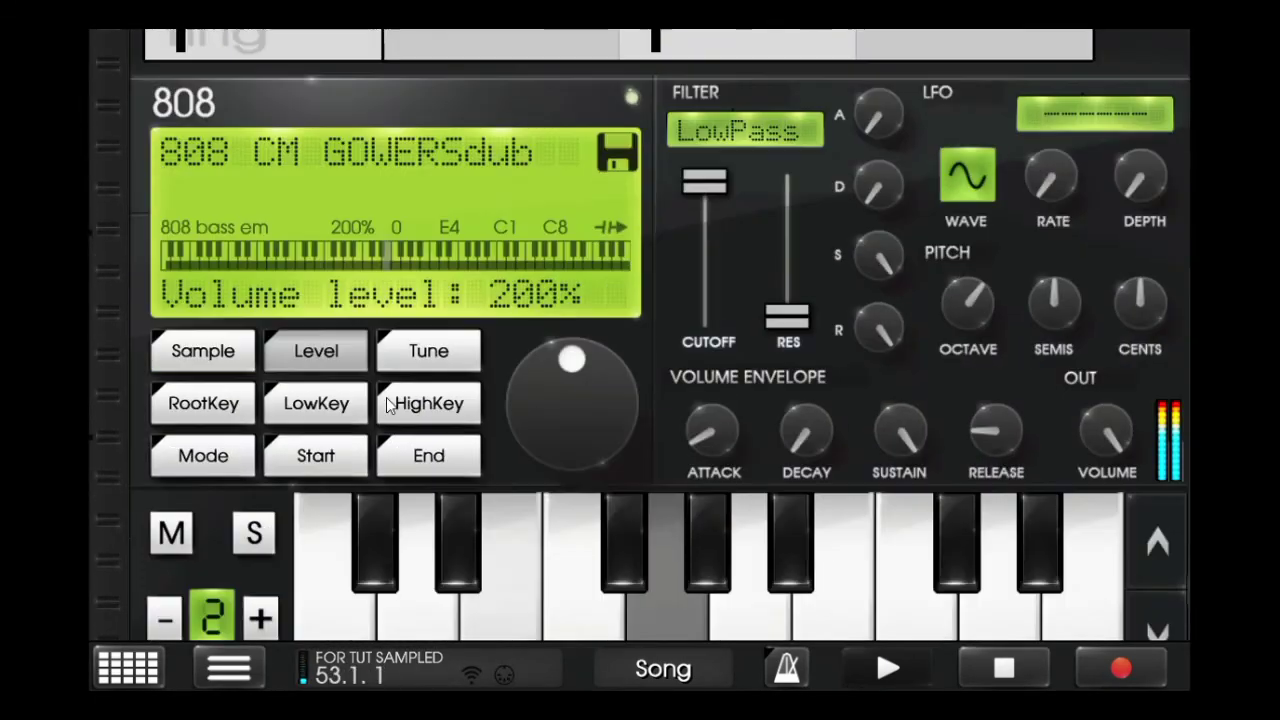
{"action": "scroll", "coordinate": [387, 400], "scroll_direction": "down", "scroll_amount": 5}
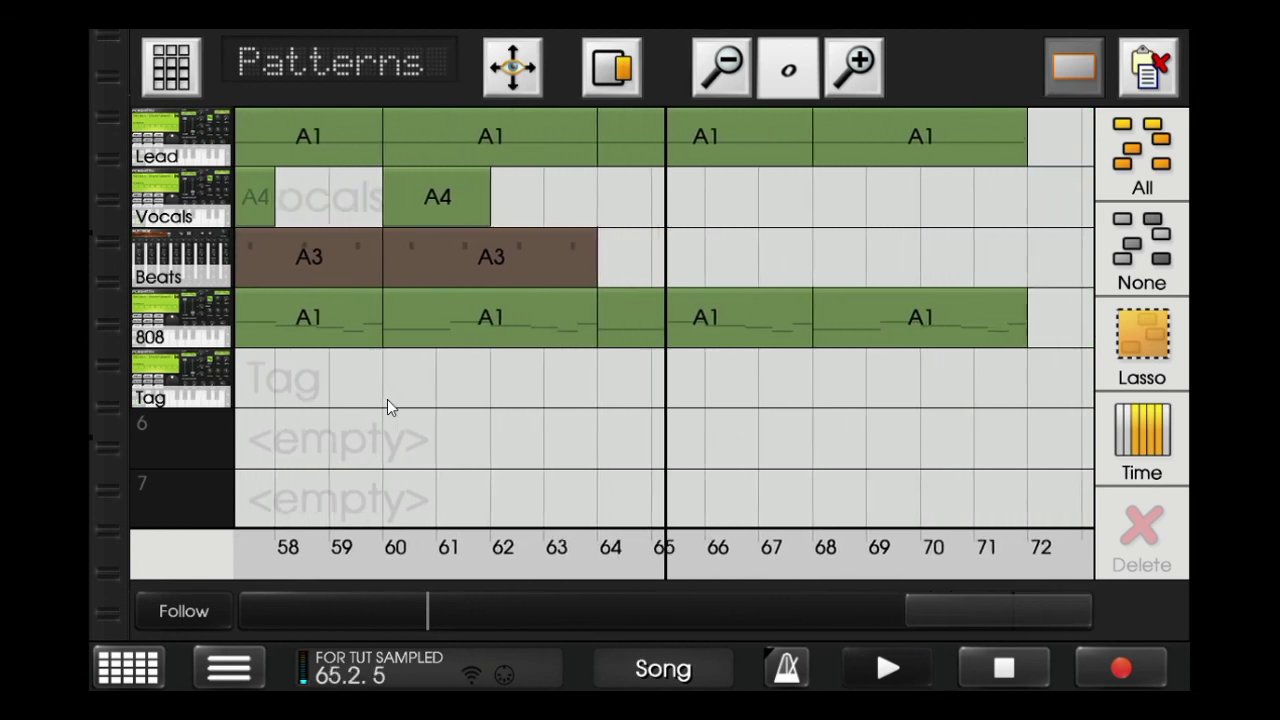
{"action": "scroll", "coordinate": [387, 399], "scroll_direction": "up", "scroll_amount": 3}
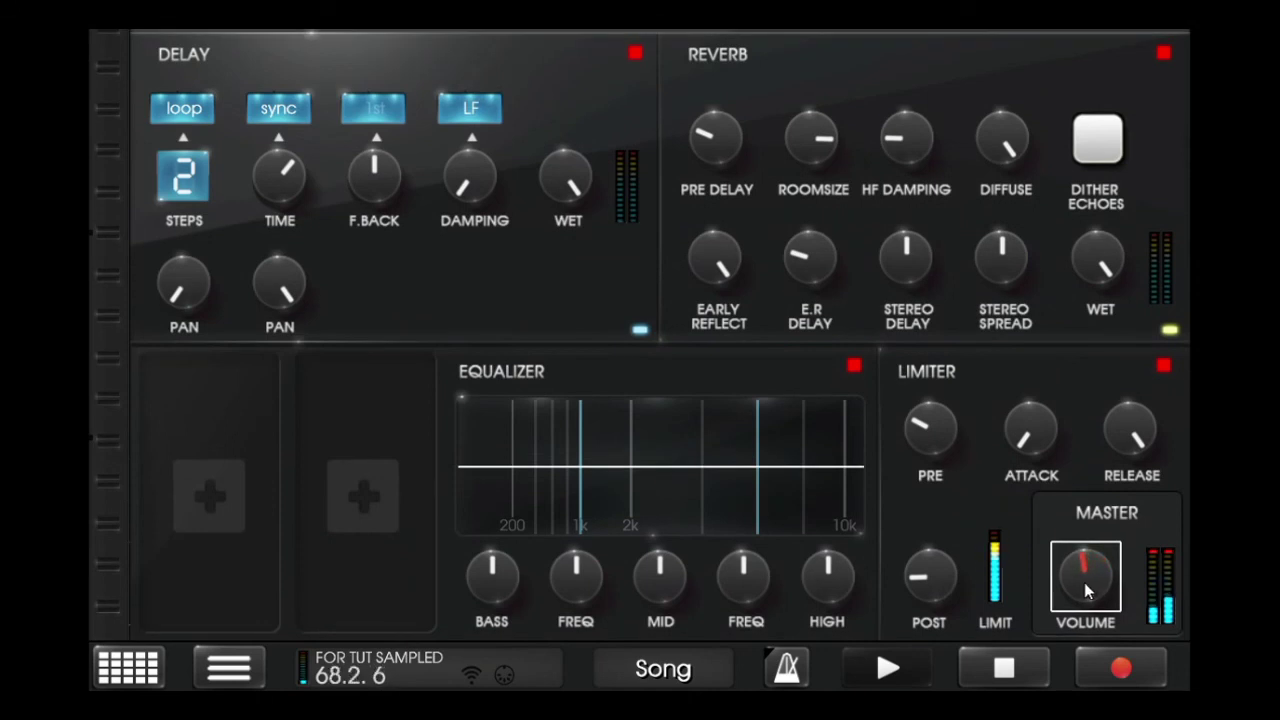
{"action": "scroll", "coordinate": [941, 564], "scroll_direction": "down", "scroll_amount": 3}
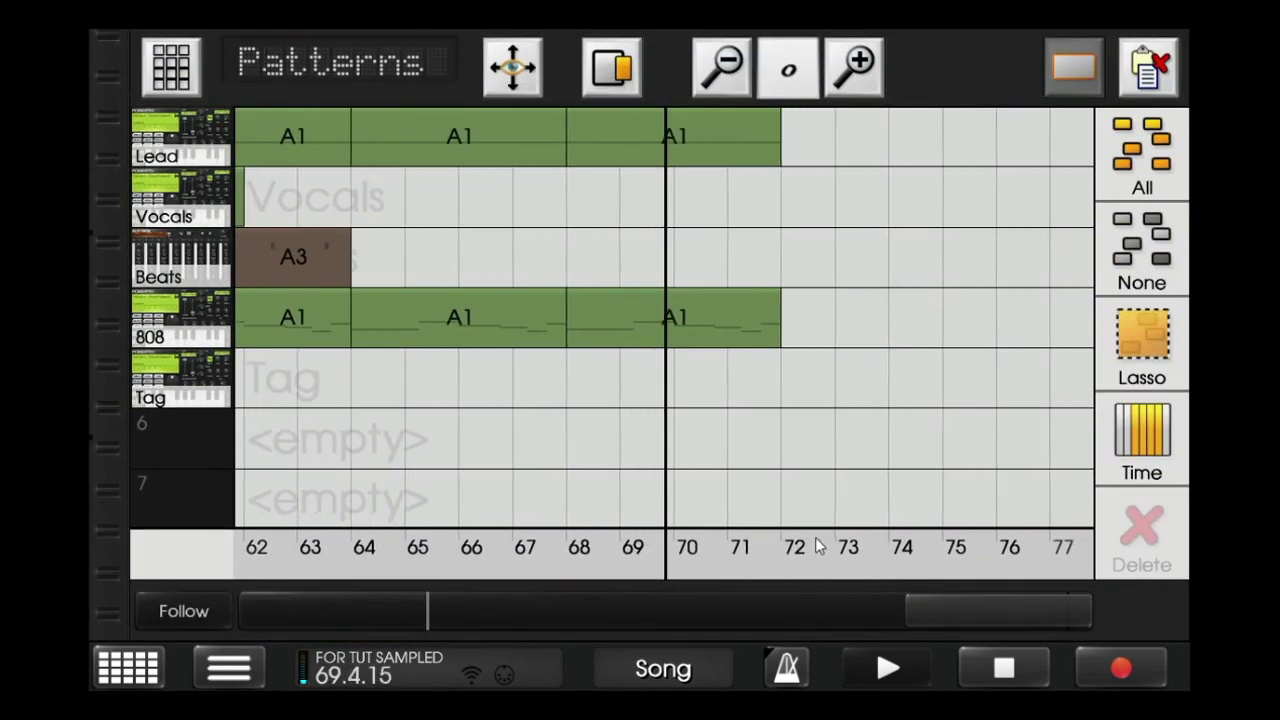